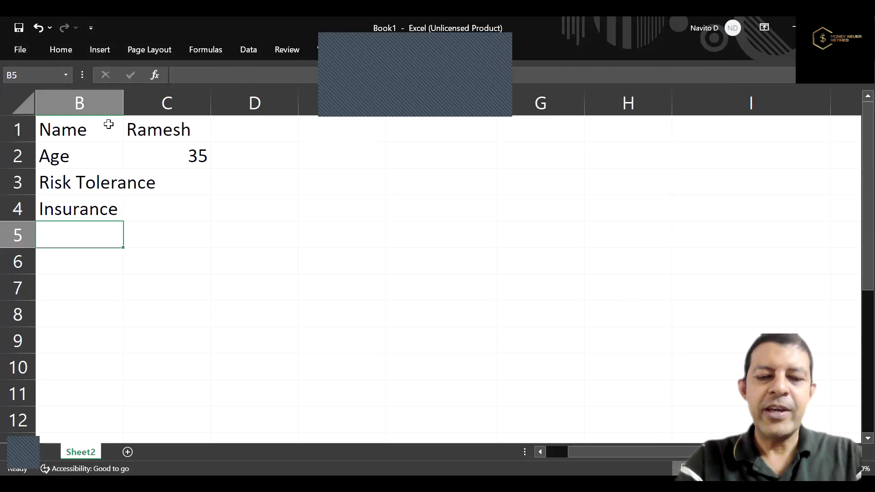
# Enter the label Emergency in cell B5, correcting its spelling.
pyautogui.write('Emergy')
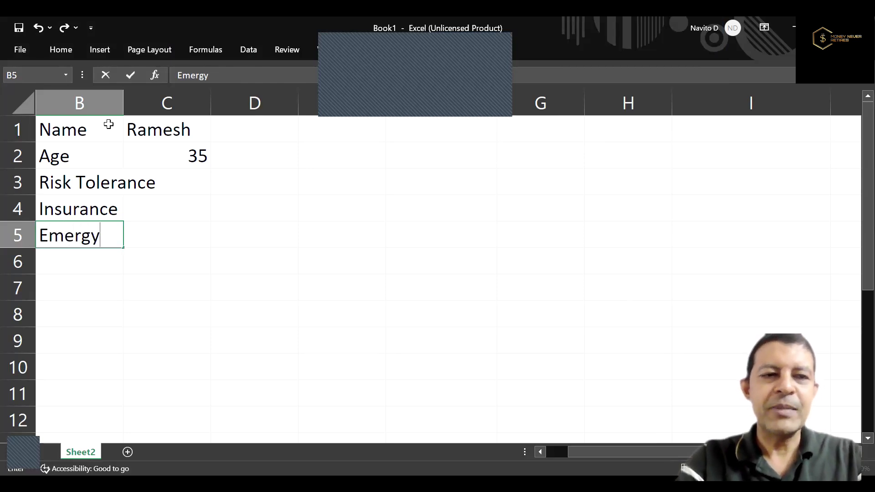
pyautogui.press('Return')
pyautogui.press('Up')
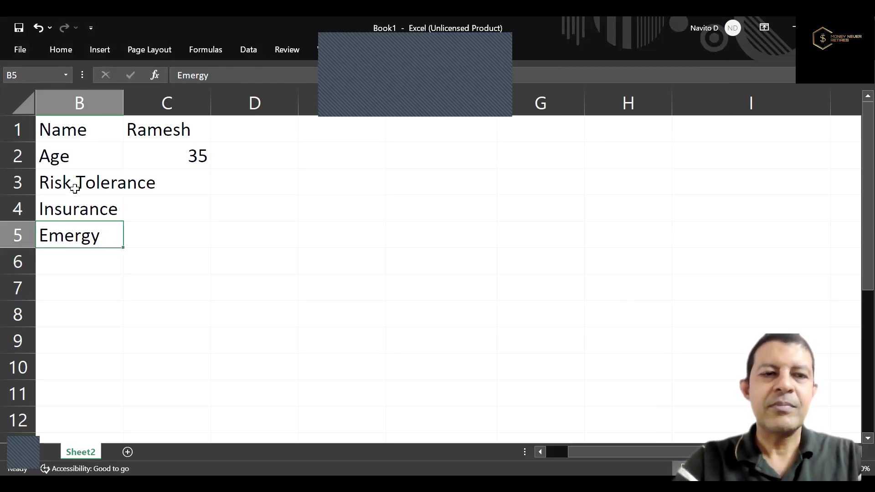
pyautogui.doubleClick(91, 232)
pyautogui.write('ency')
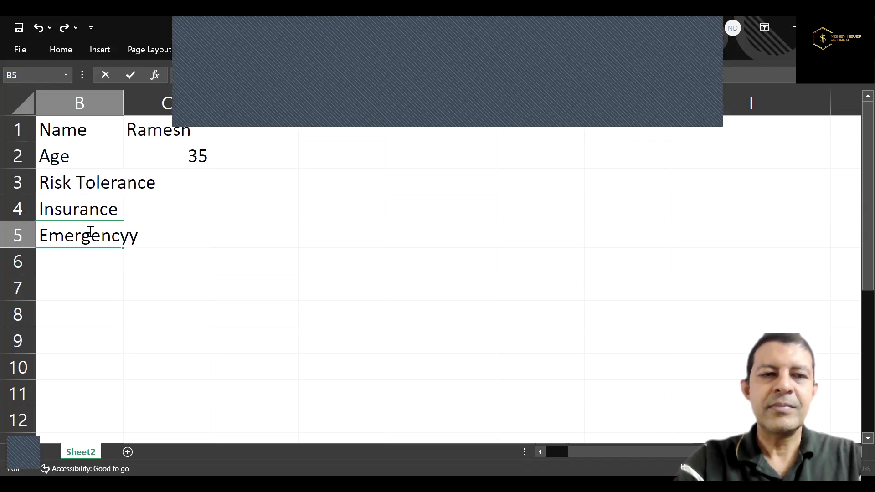
pyautogui.press('Delete')
pyautogui.press('Tab')
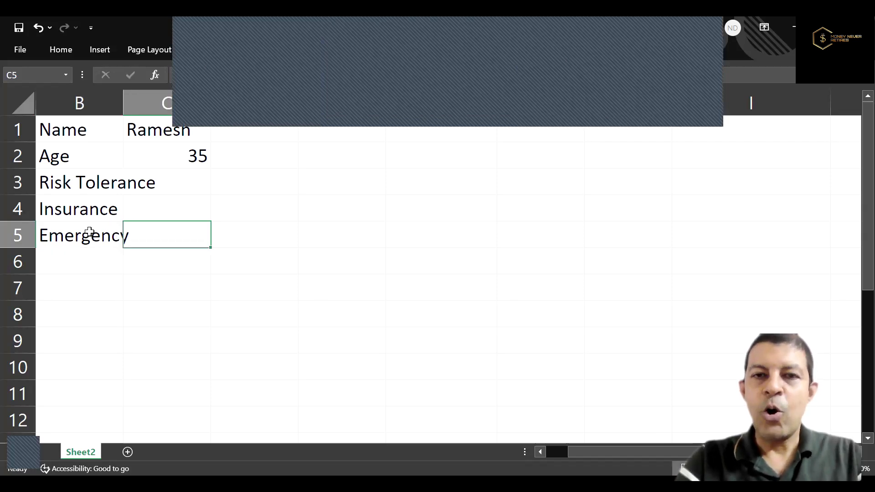
# Auto-fit the width of column B to its longest label.
pyautogui.press('Up')
pyautogui.press('Up')
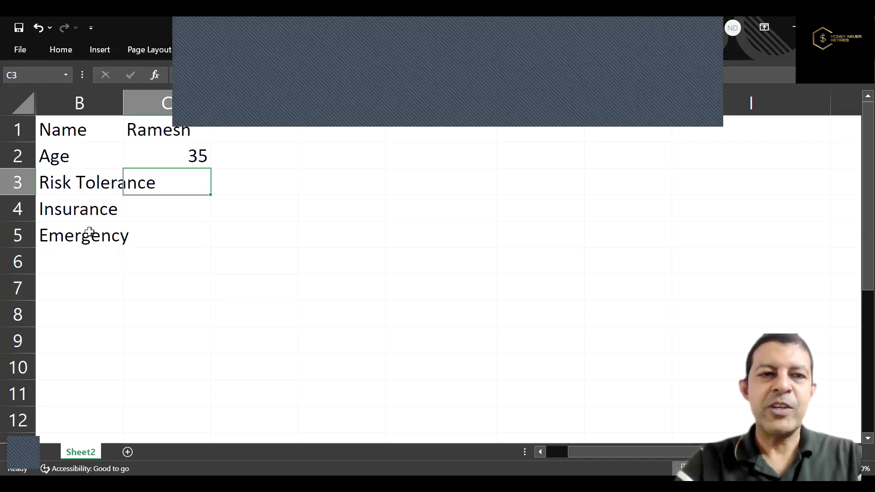
pyautogui.doubleClick(120, 101)
# Enter Fully Covered as the Insurance value in cell C4.
pyautogui.click(219, 209)
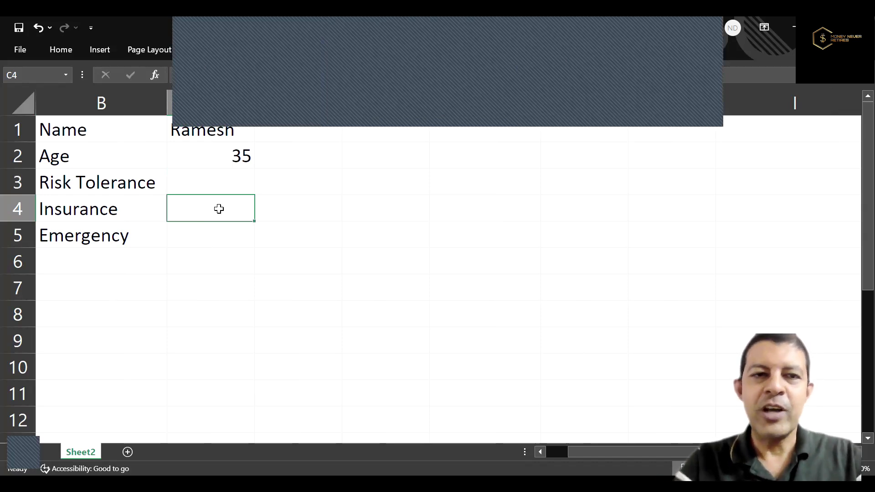
pyautogui.write('Ful')
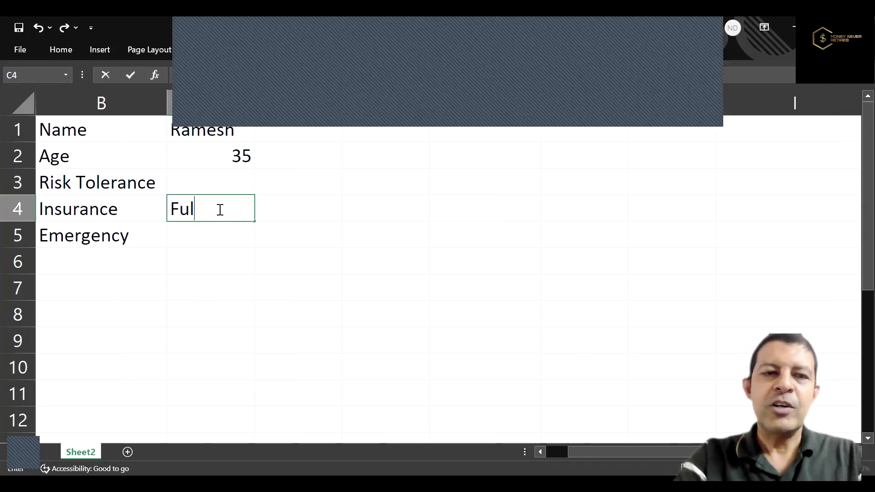
pyautogui.write('ly Covered')
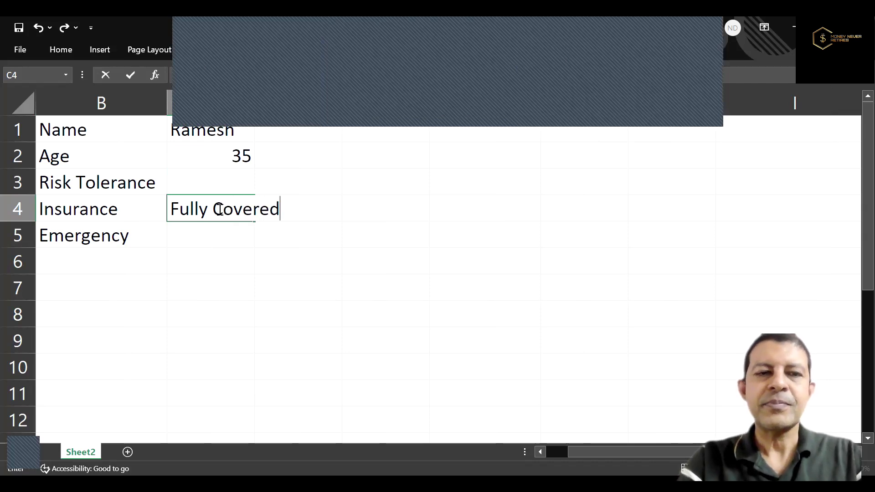
pyautogui.press('Return')
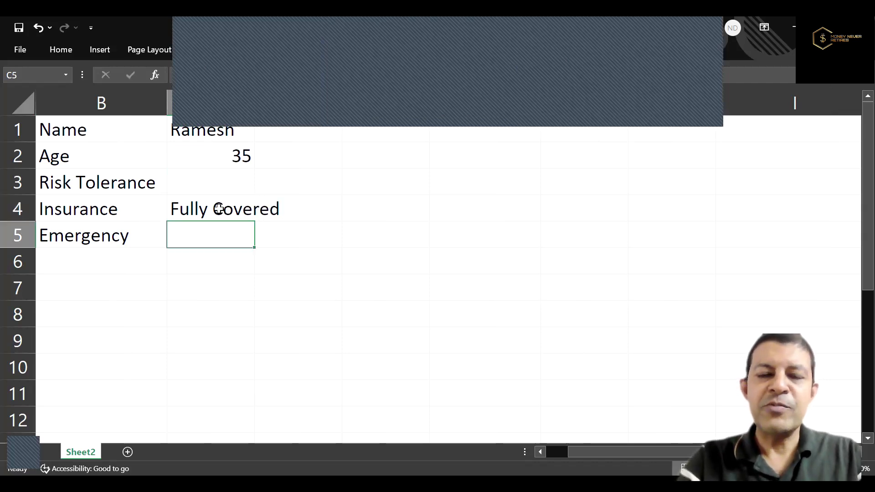
# Enter 1 year as the Emergency value in cell C5.
pyautogui.write('1')
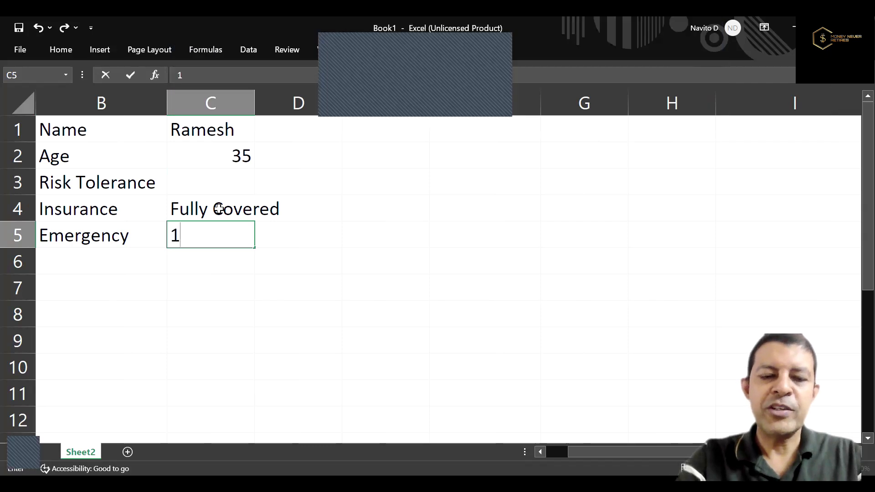
pyautogui.write(' year')
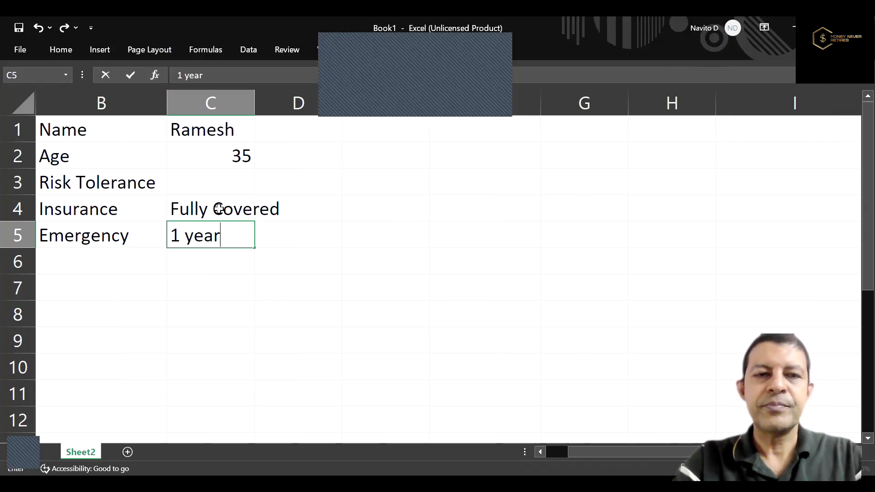
pyautogui.hotkey('ctrl', 'Return')
pyautogui.press('Down')
pyautogui.press('Down')
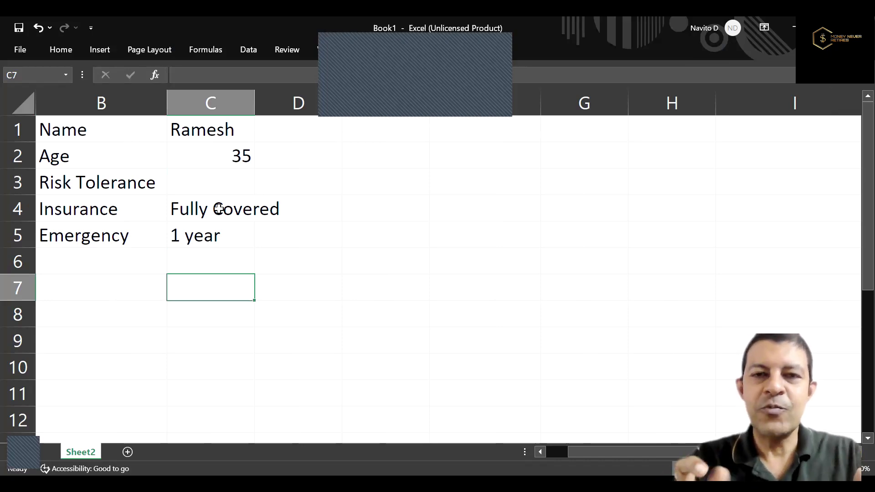
pyautogui.click(119, 291)
pyautogui.hotkey('shift', 'Down')
pyautogui.hotkey('shift', 'Down')
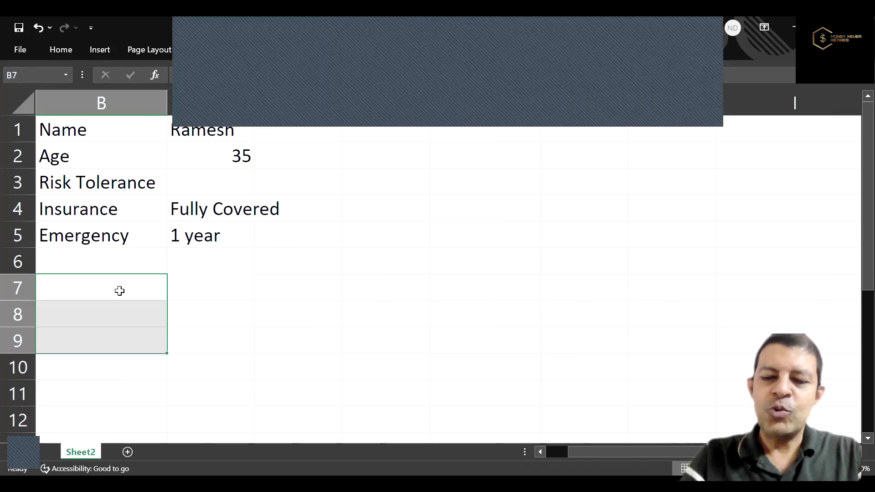
pyautogui.press('Up')
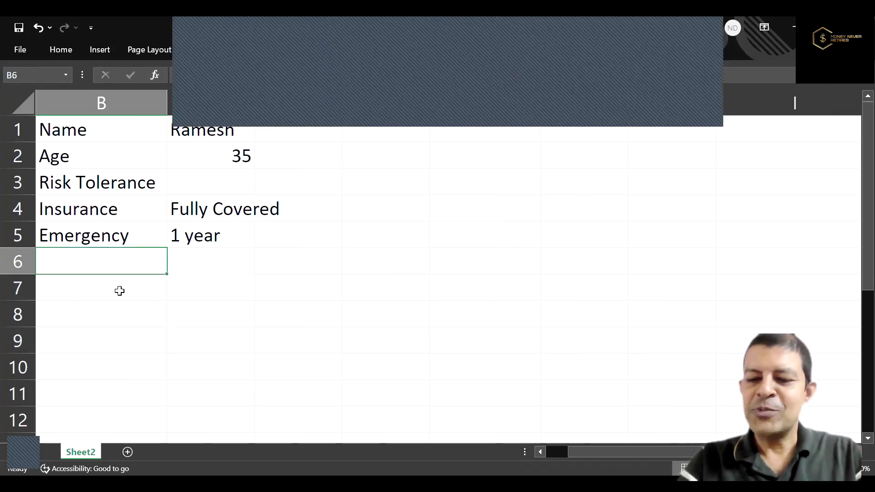
# Fill the cell range B7:I7 with the medium blue theme color to form a header band.
pyautogui.press('Down')
pyautogui.hotkey('shift', 'Right')
pyautogui.hotkey('shift', 'Right')
pyautogui.hotkey('shift', 'Right')
pyautogui.hotkey('shift', 'Right')
pyautogui.hotkey('shift', 'Right')
pyautogui.hotkey('shift', 'Right')
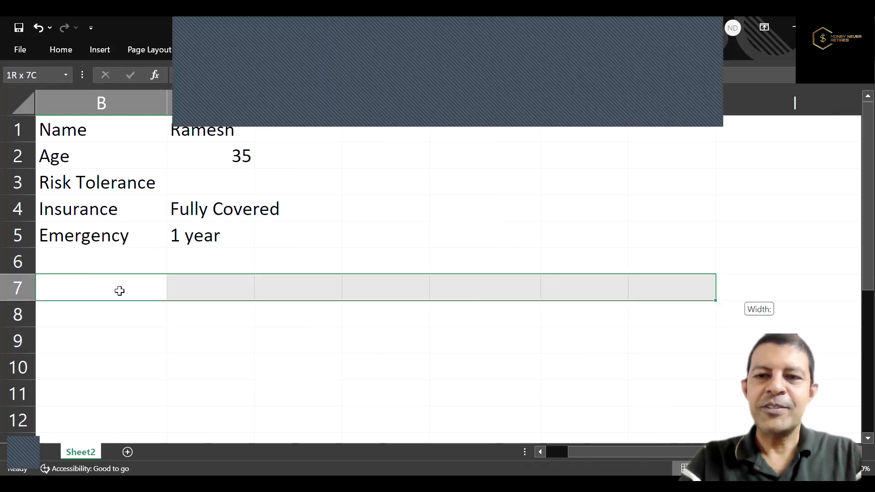
pyautogui.hotkey('shift', 'Right')
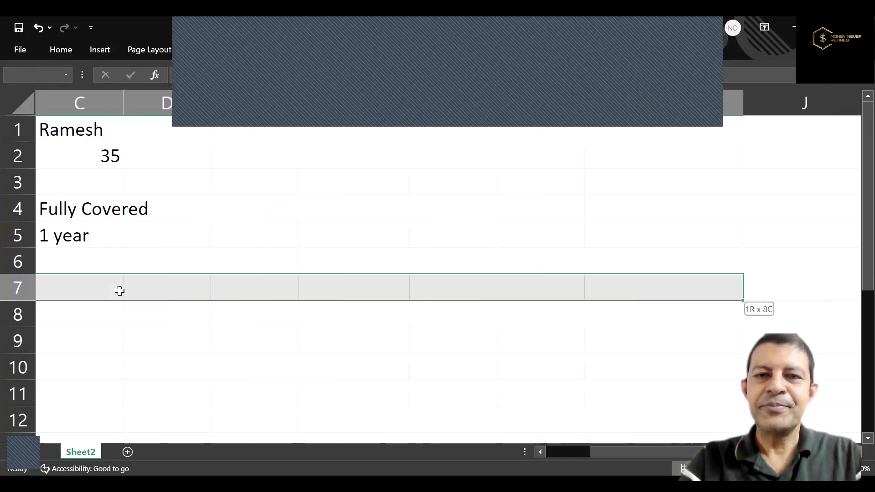
pyautogui.click(69, 48)
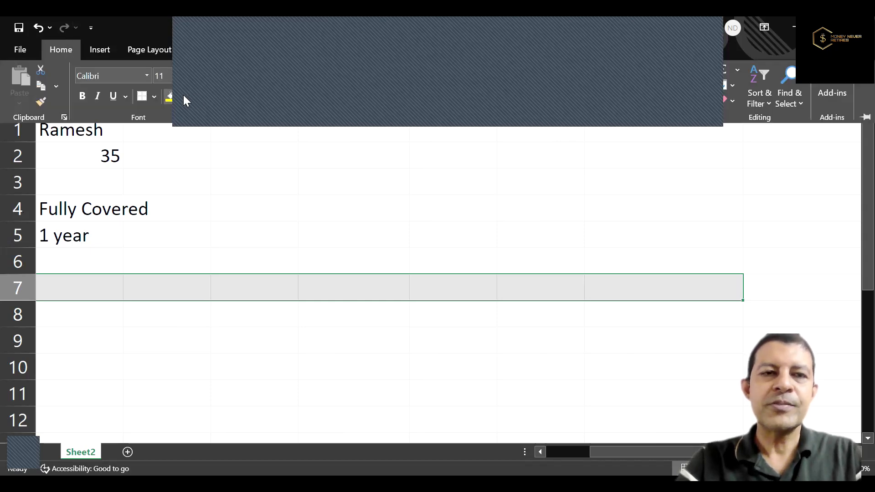
pyautogui.click(182, 96)
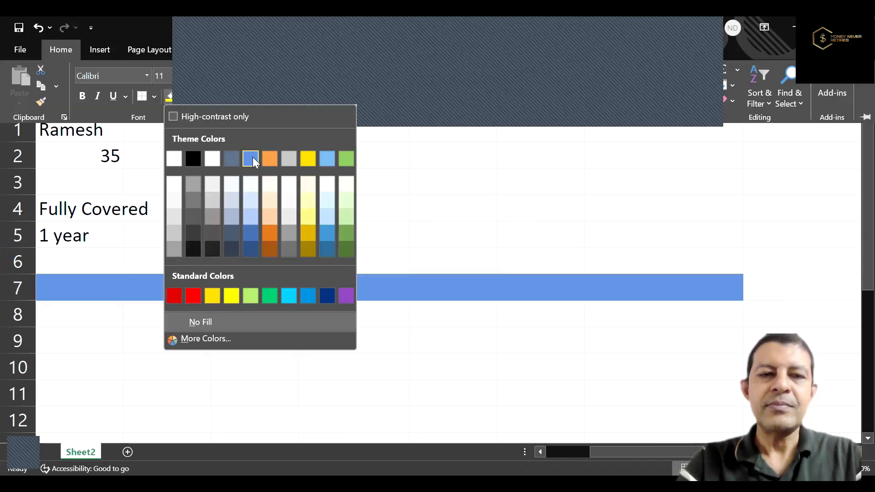
pyautogui.click(253, 157)
# Enter the heading GOALS in cell B7 and set its font color to white.
pyautogui.click(191, 282)
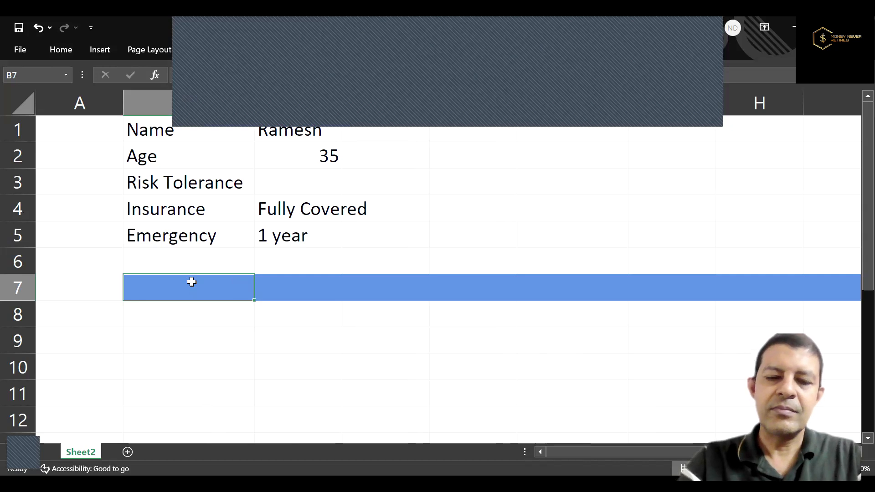
pyautogui.write('GOALS')
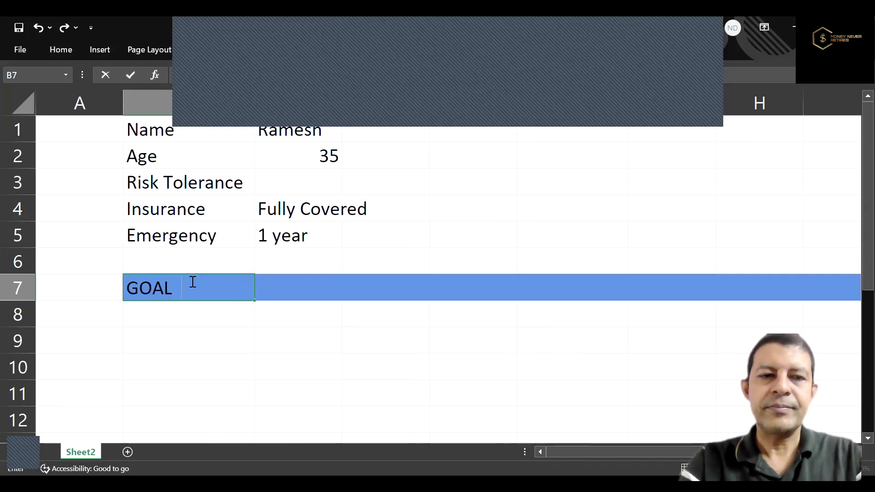
pyautogui.press('Return')
pyautogui.click(191, 281)
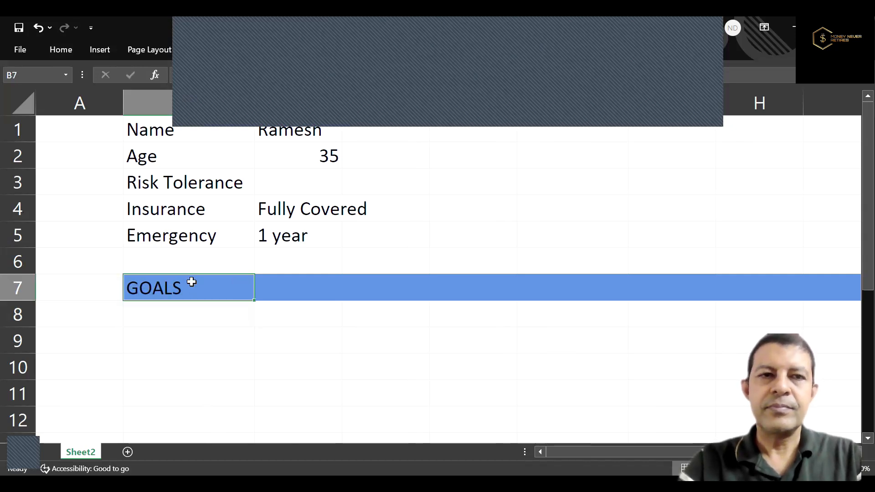
pyautogui.click(56, 55)
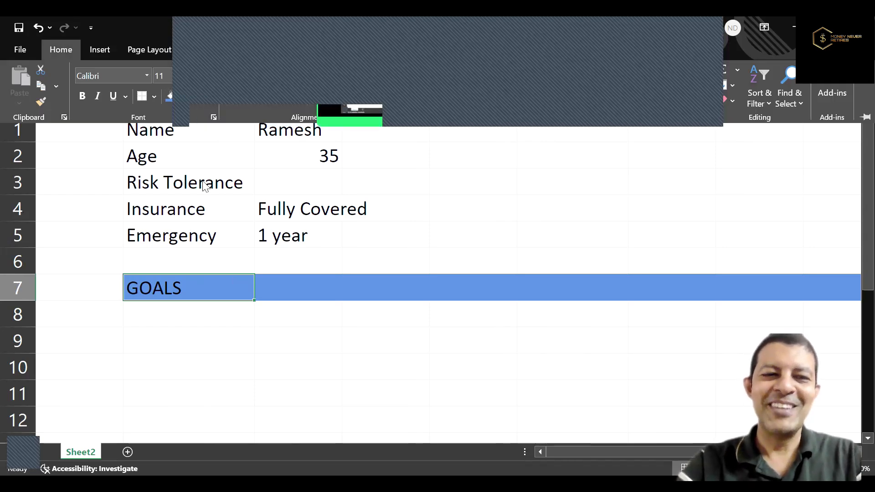
pyautogui.click(181, 313)
# Add the first goal in row 8, with number 1 in column B and iPhone in column C.
pyautogui.click(181, 313)
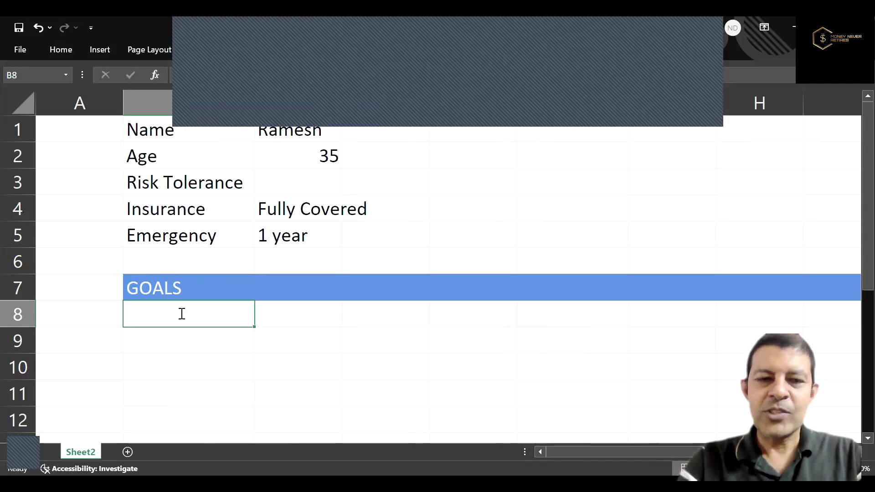
pyautogui.write('1')
pyautogui.press('Tab')
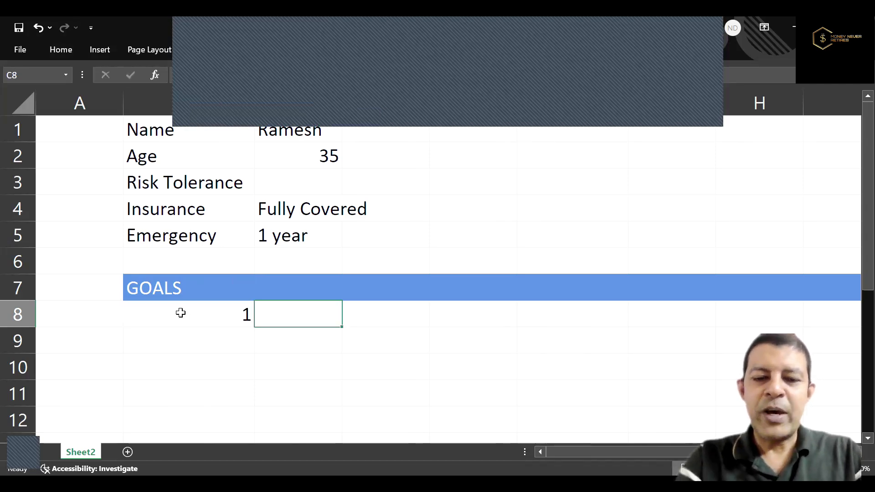
pyautogui.write('iPho')
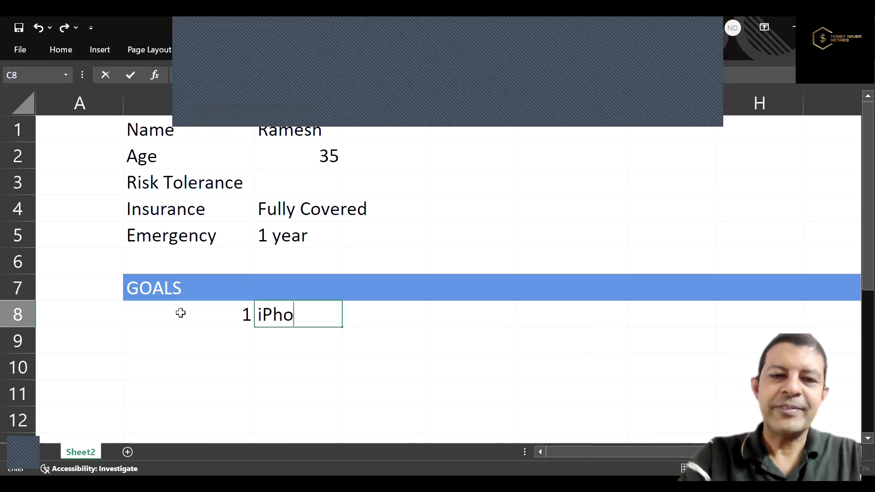
pyautogui.write('ne')
pyautogui.hotkey('ctrl', 'Return')
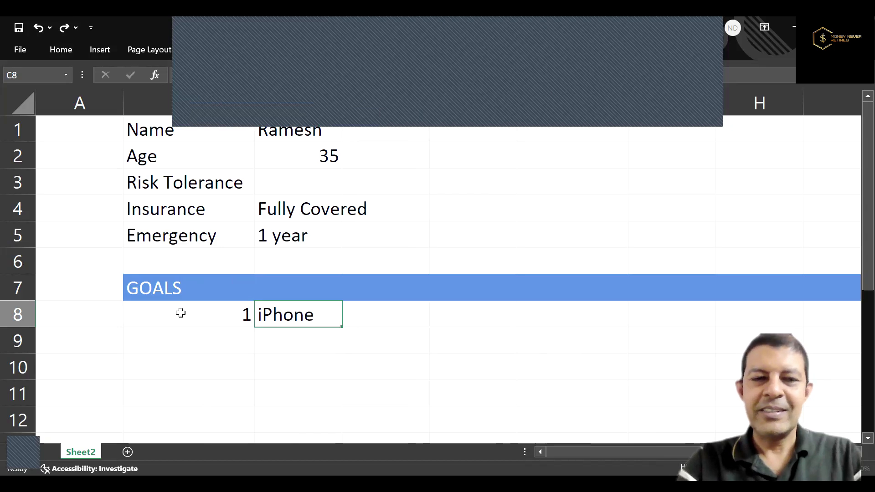
# Add the second goal in row 9, with number 2 in column B and Marriage in column C.
pyautogui.press('Down')
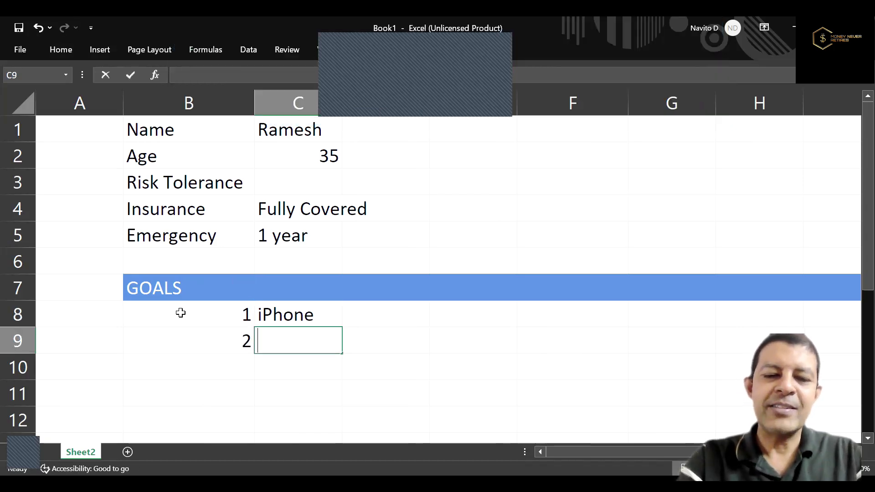
pyautogui.write('Marriage')
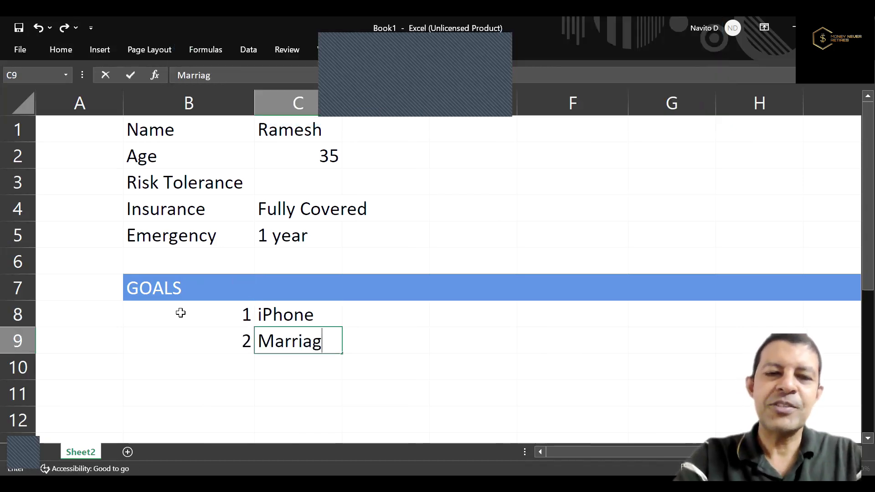
pyautogui.press('Return')
pyautogui.press('Return')
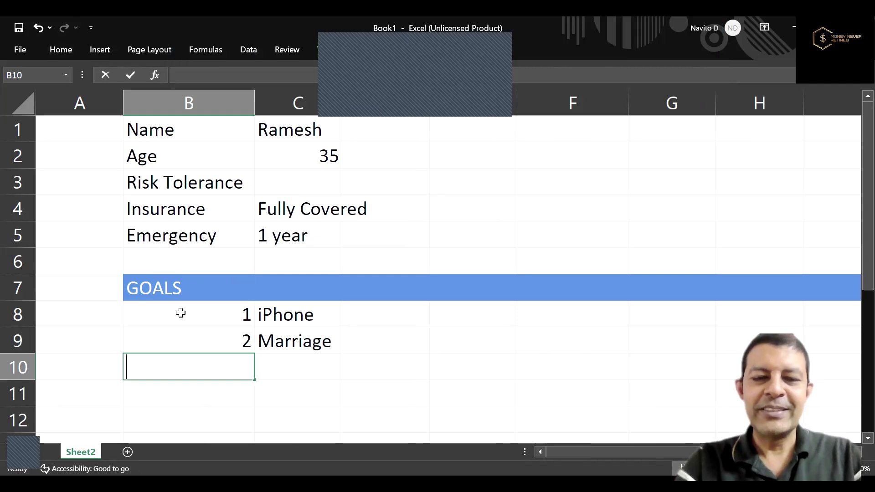
# Add the third goal in row 10, with number 3 in column B and Car in column C.
pyautogui.write('3')
pyautogui.press('Tab')
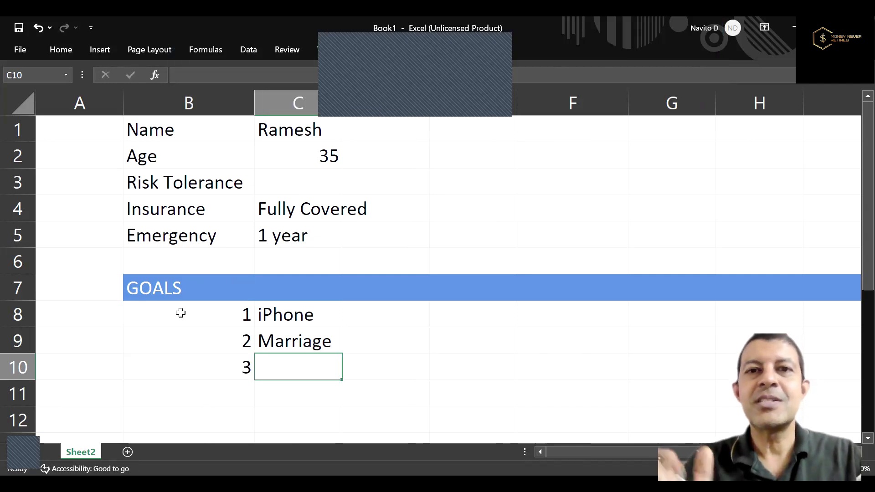
pyautogui.write('Car')
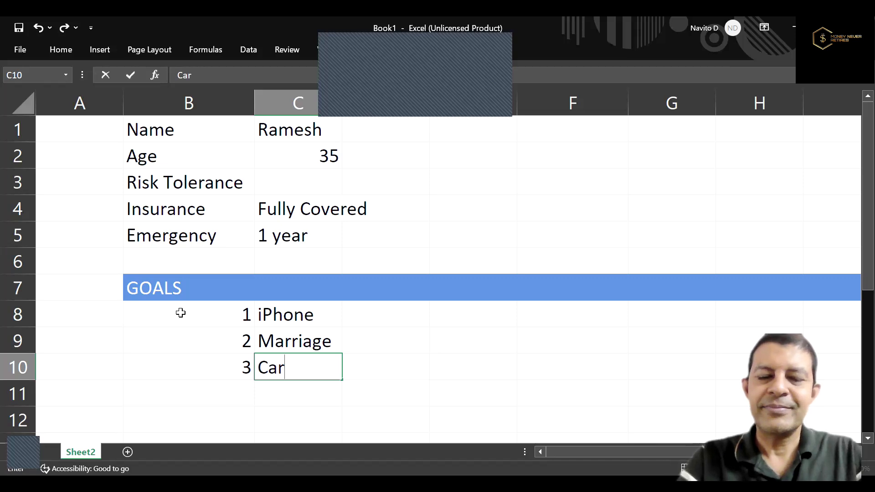
pyautogui.press('Tab')
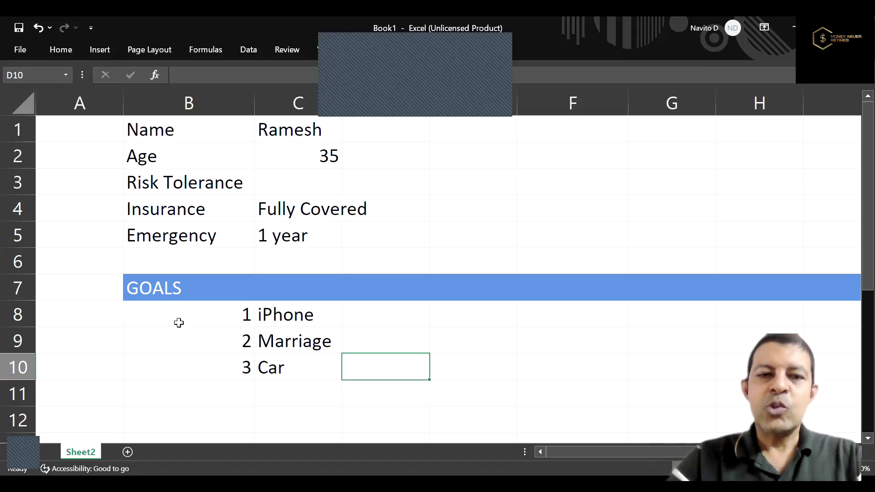
# Enter the column header Cost in cell D7 of the blue band.
pyautogui.click(241, 314)
pyautogui.keyDown('shift'); pyautogui.click(287, 367); pyautogui.keyUp('shift')
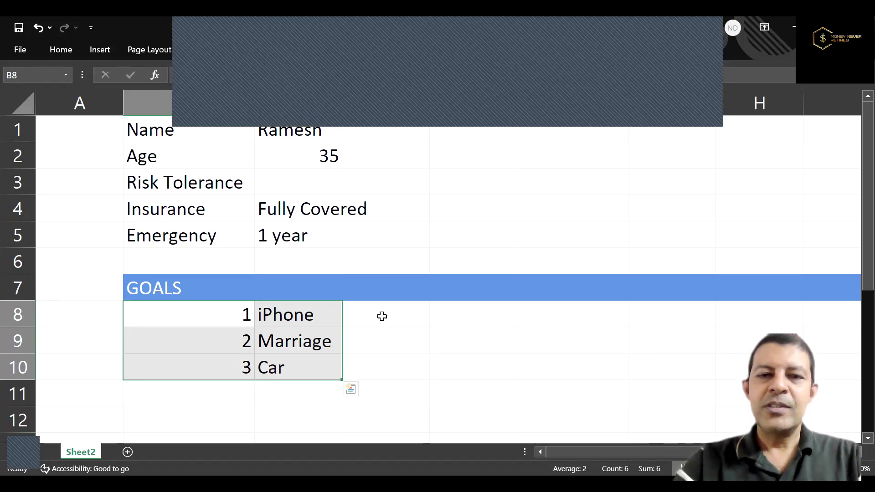
pyautogui.click(379, 294)
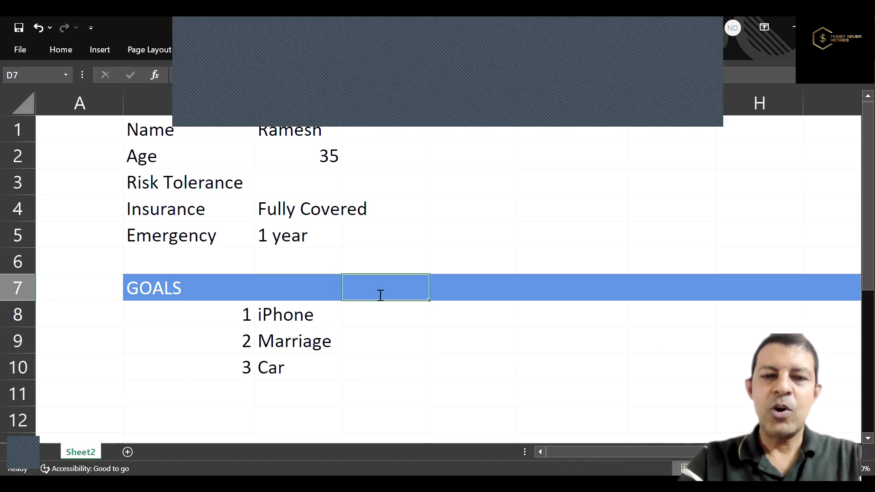
pyautogui.write('Cost')
pyautogui.press('Right')
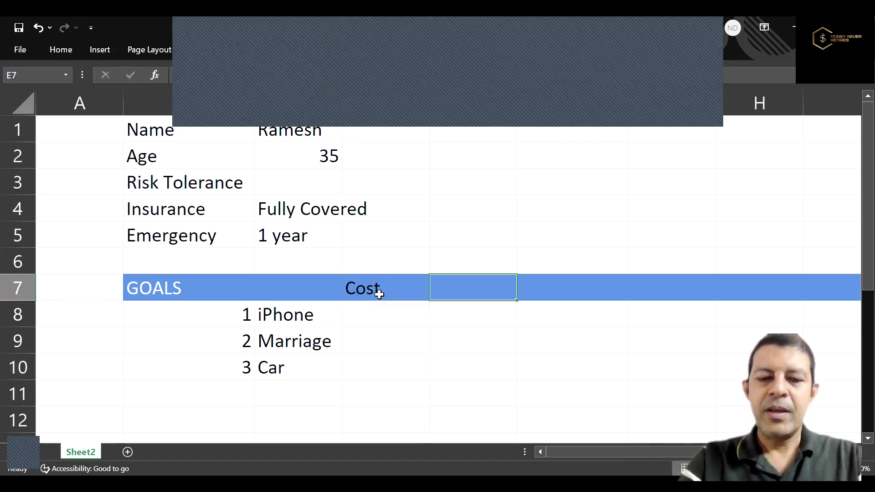
# Enter the column header Time in cell E7 of the blue band.
pyautogui.write('Time')
pyautogui.press('Return')
# Fill the Cost column with 100000 for iPhone, 1200000 for Marriage and 1600000 for Car in cells D8 to D10.
pyautogui.press('Left')
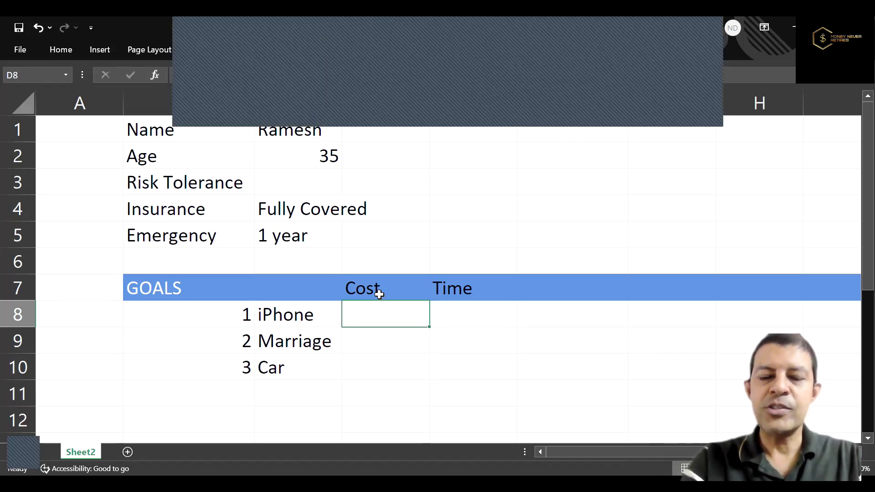
pyautogui.write('100')
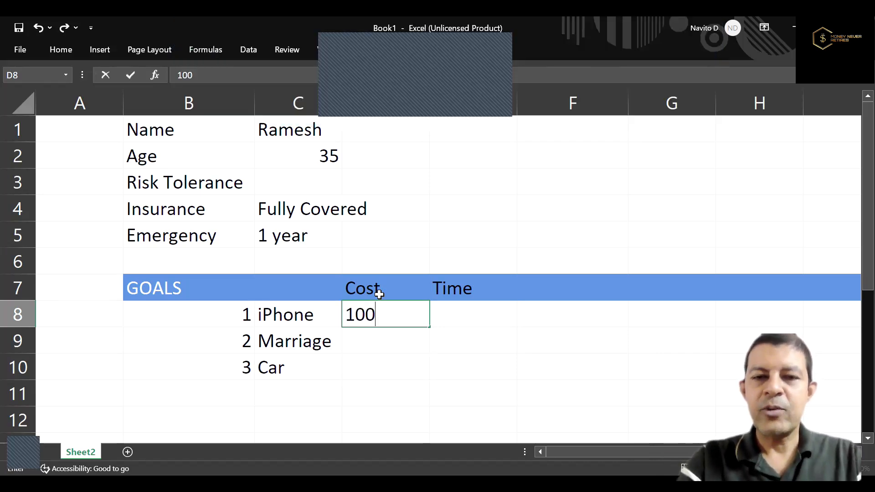
pyautogui.write('000')
pyautogui.press('Return')
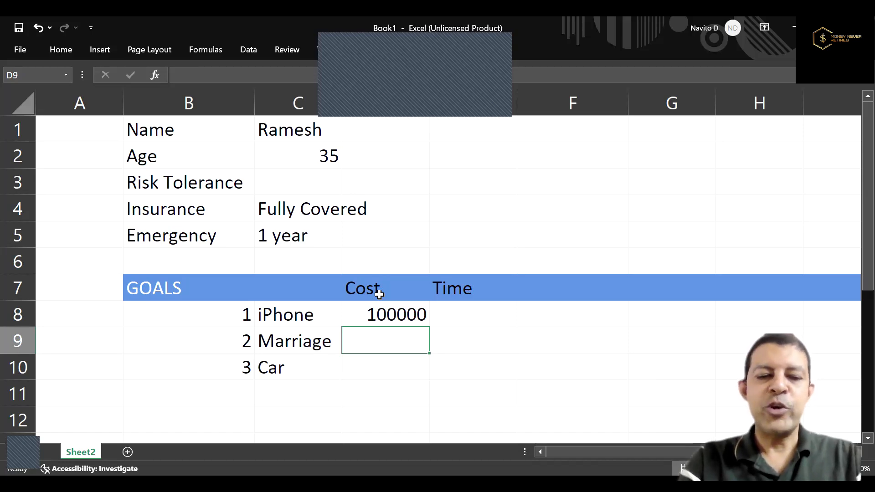
pyautogui.write('1200000')
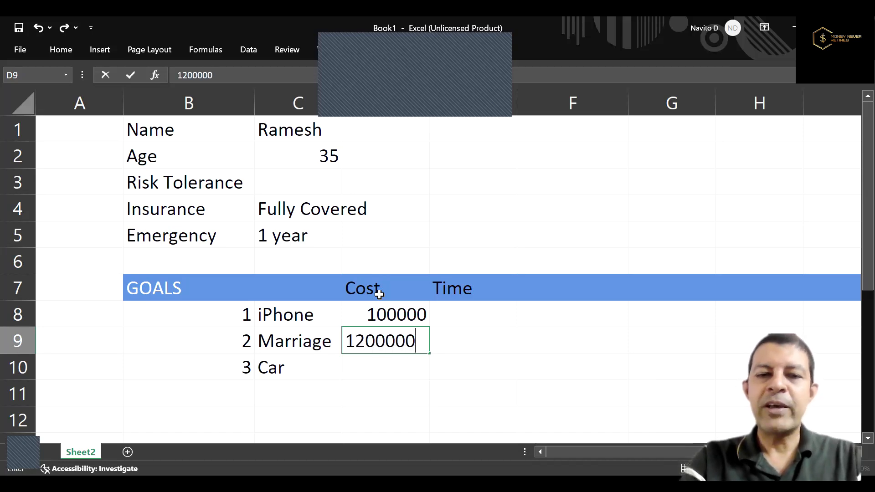
pyautogui.press('Return')
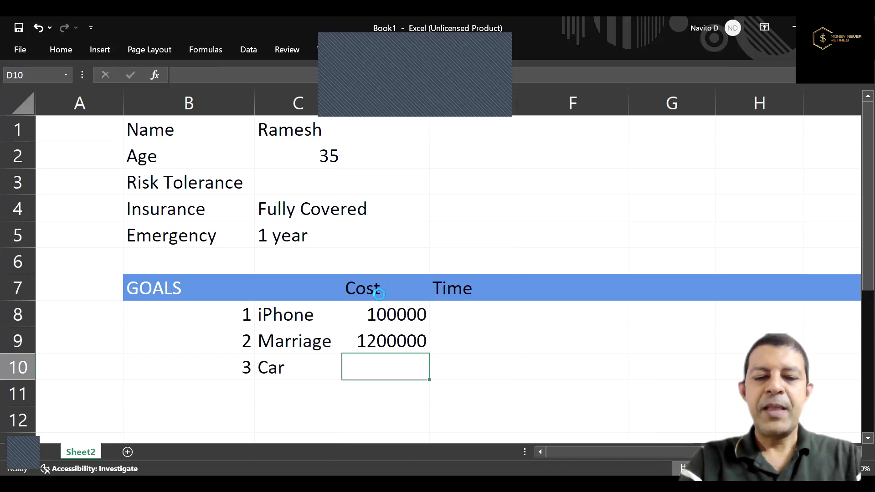
pyautogui.press('BackSpace')
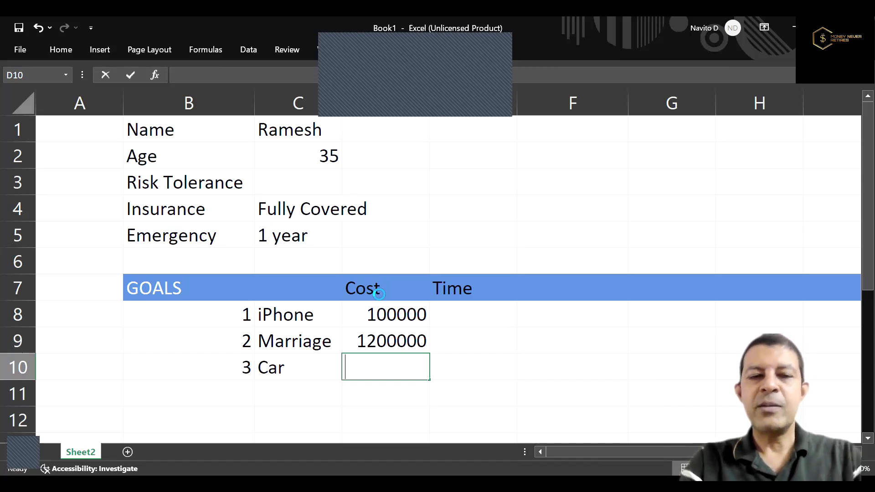
pyautogui.write('1600000')
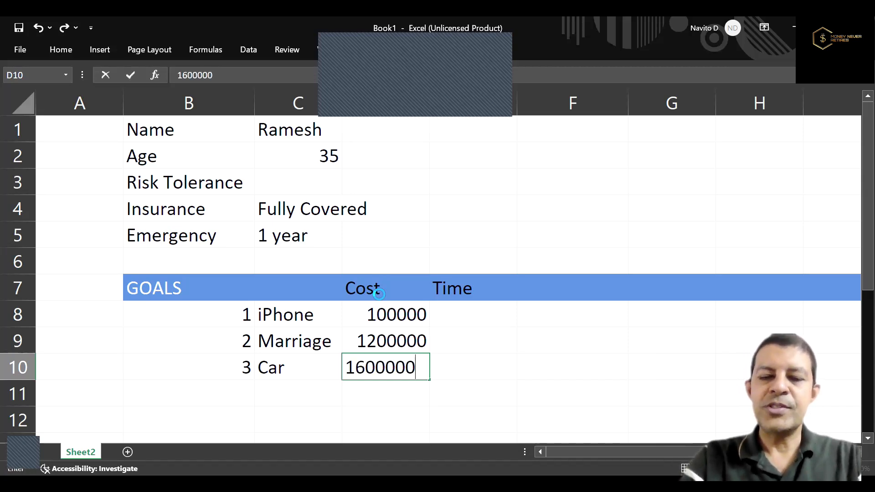
pyautogui.hotkey('ctrl', 'Return')
# Fill the Time column with 2 for iPhone, 6 for Marriage and 10 for Car in cells E8 to E10.
pyautogui.press('Up')
pyautogui.press('Up')
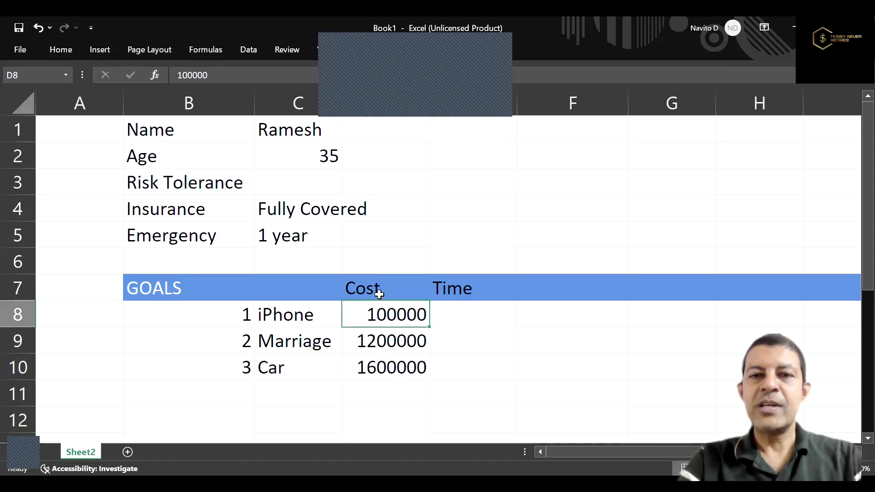
pyautogui.press('Right')
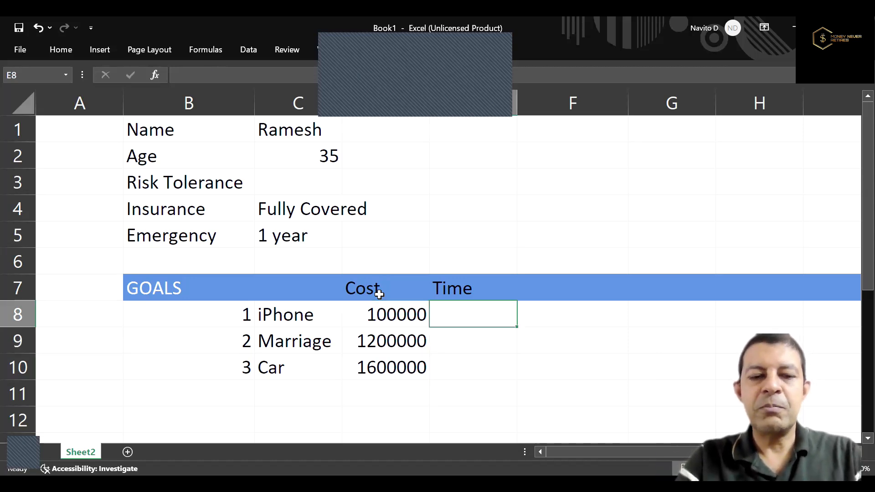
pyautogui.press('BackSpace')
pyautogui.write('2')
pyautogui.press('Return')
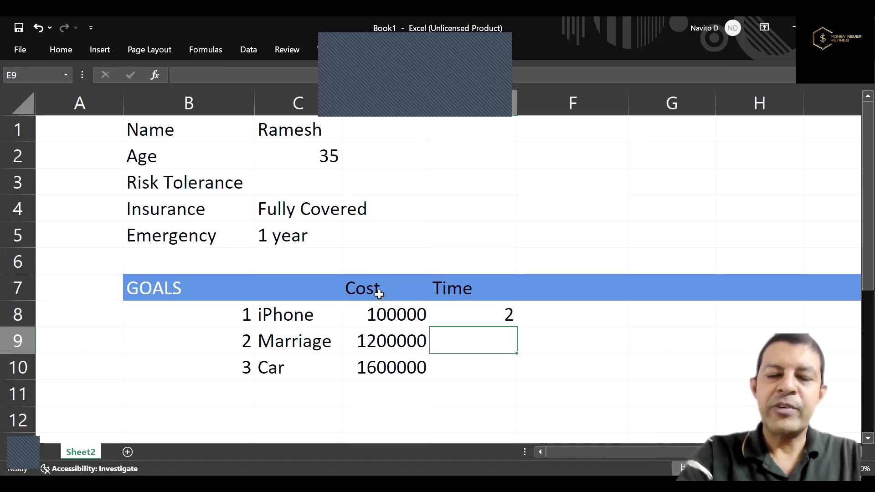
pyautogui.write('6')
pyautogui.press('Return')
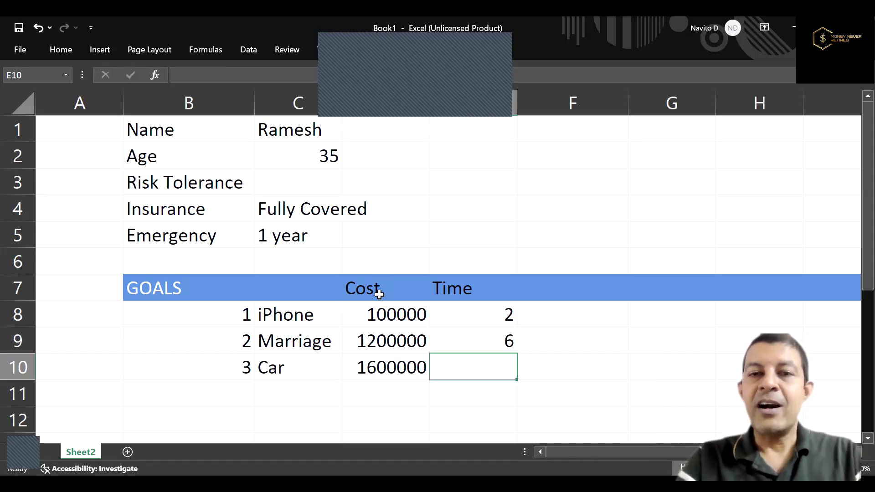
pyautogui.write('10')
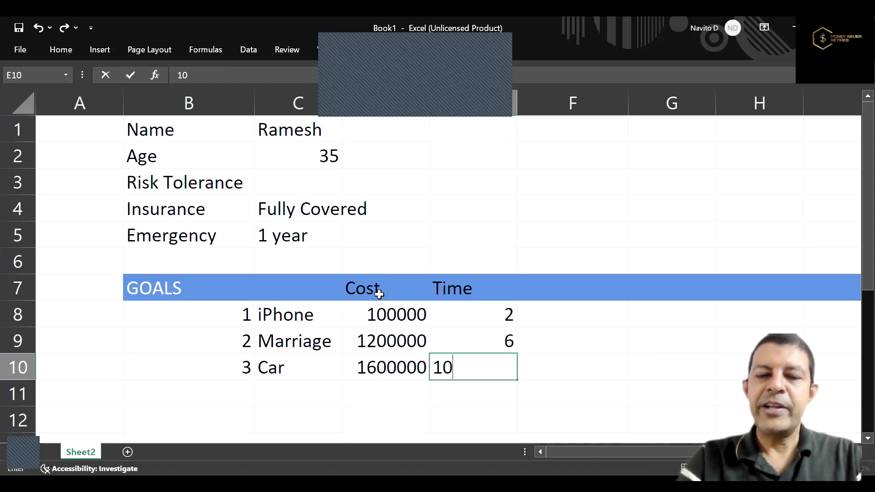
pyautogui.press('Return')
# Enter the column header Type in cell F7 of the blue band.
pyautogui.press('Up')
pyautogui.press('Up')
pyautogui.press('Up')
pyautogui.press('Up')
pyautogui.press('Right')
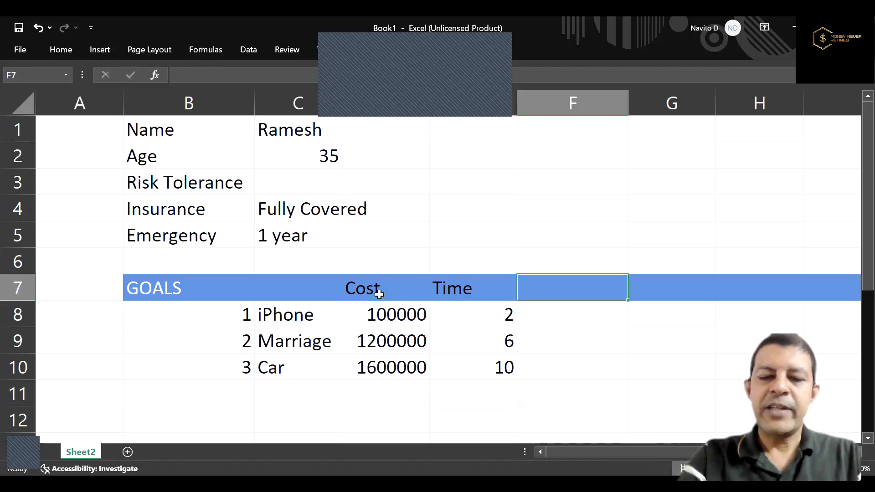
pyautogui.write('Typ')
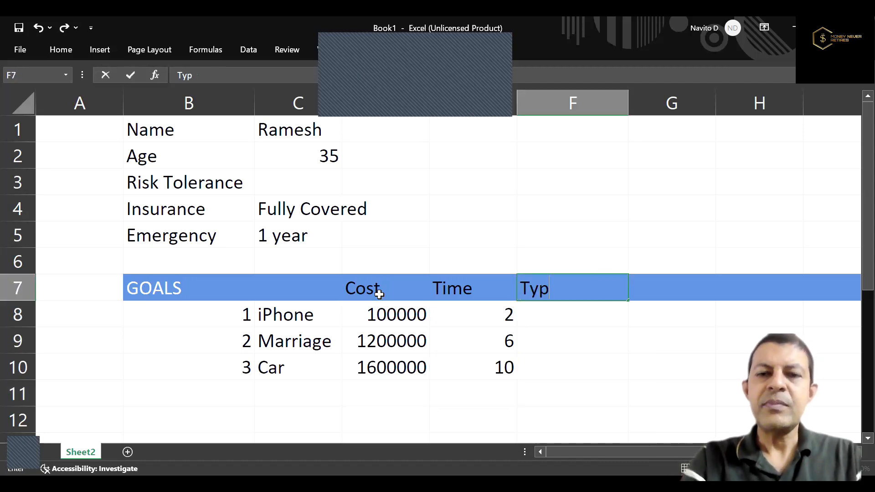
pyautogui.press('BackSpace')
pyautogui.write('pe')
pyautogui.hotkey('ctrl', 'Return')
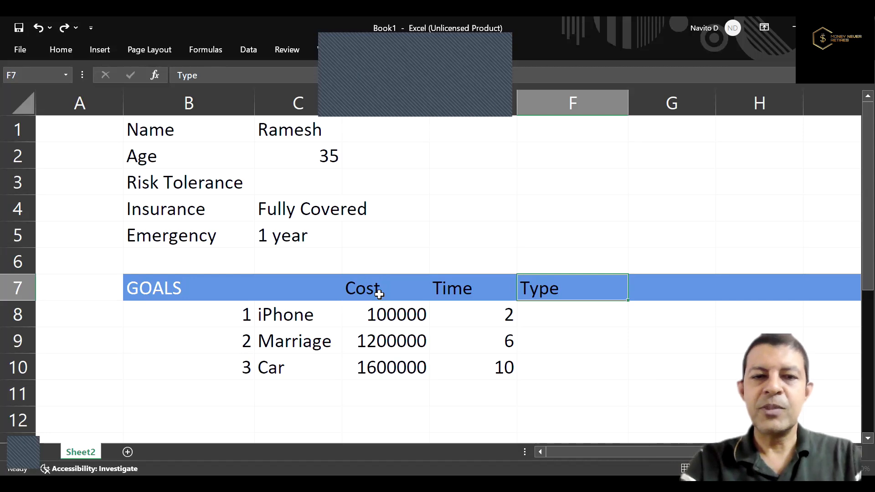
# Classify the goals in the Type column as Short, Medium and Long in cells F8 to F10.
pyautogui.press('Down')
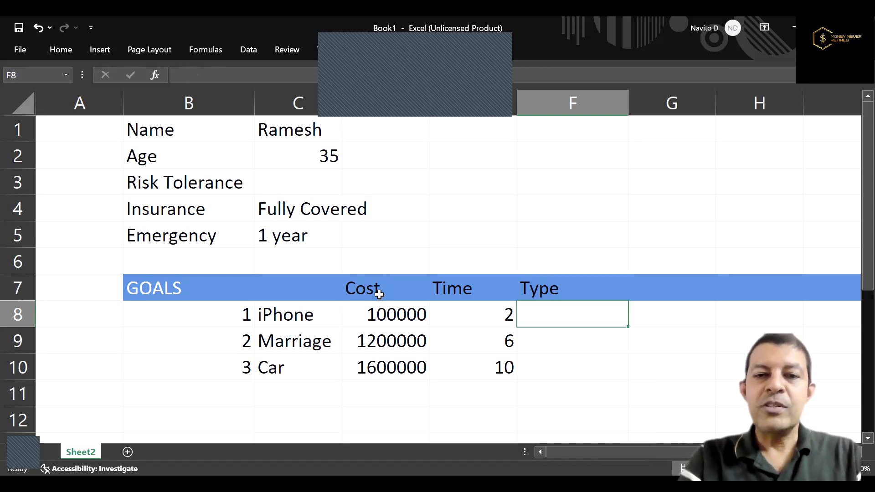
pyautogui.write('Short')
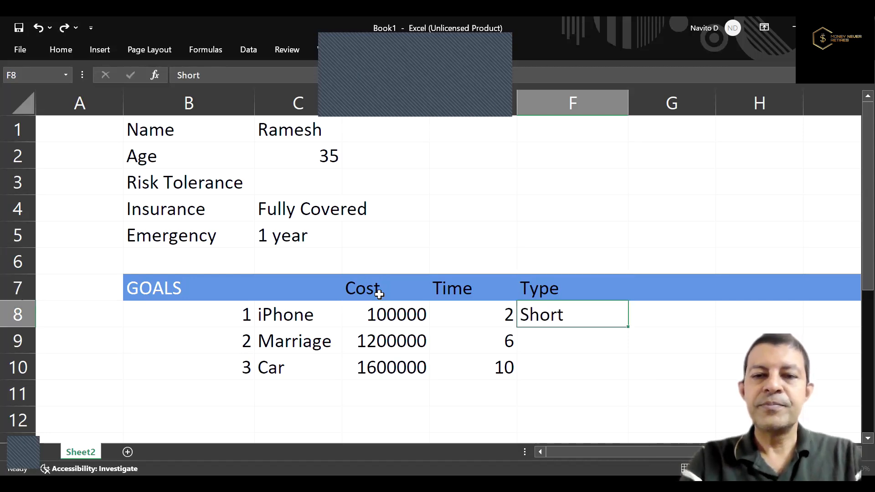
pyautogui.press('Return')
pyautogui.write('Medium')
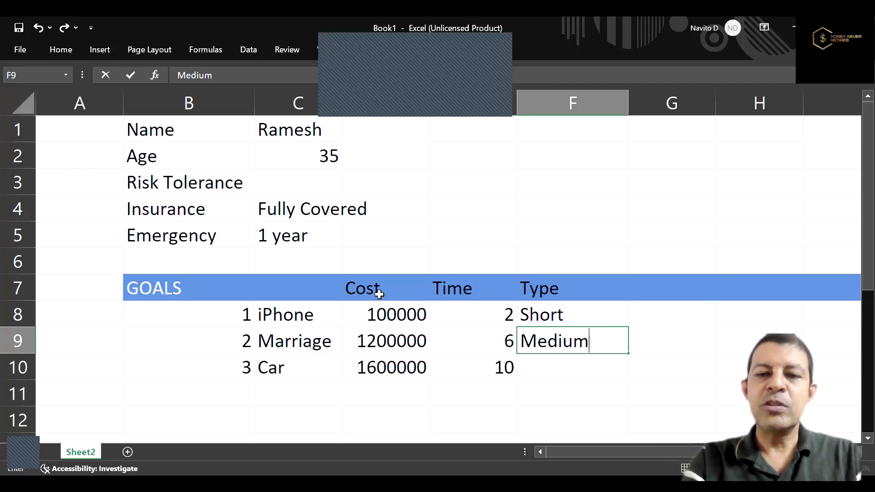
pyautogui.press('Return')
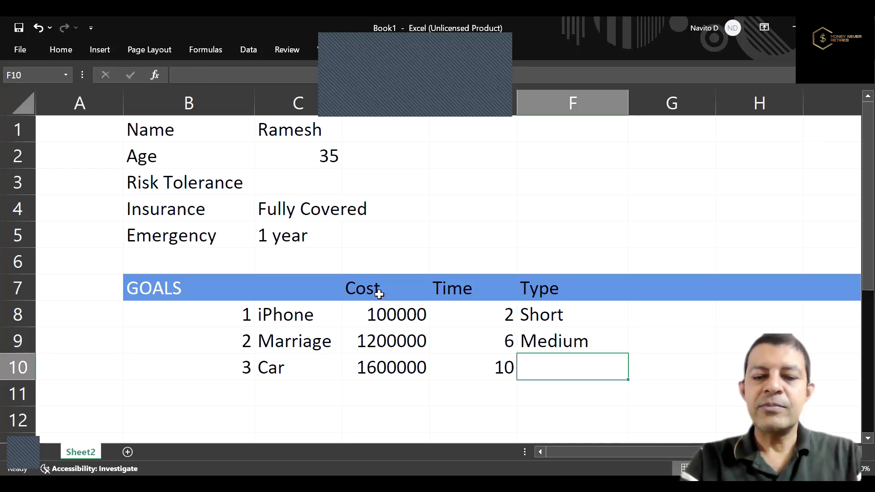
pyautogui.write('Long')
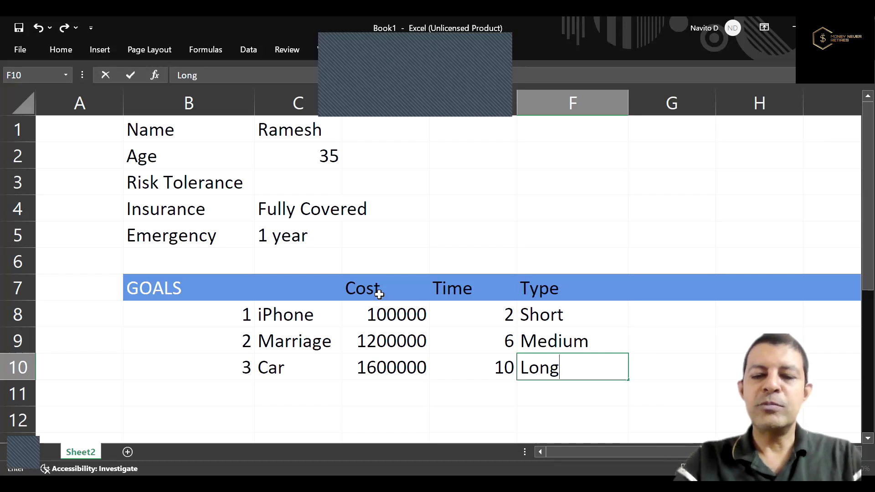
pyautogui.press('Up')
# Enter the column header Inflation in cell G7 of the blue band.
pyautogui.press('Up')
pyautogui.press('Up')
pyautogui.press('Right')
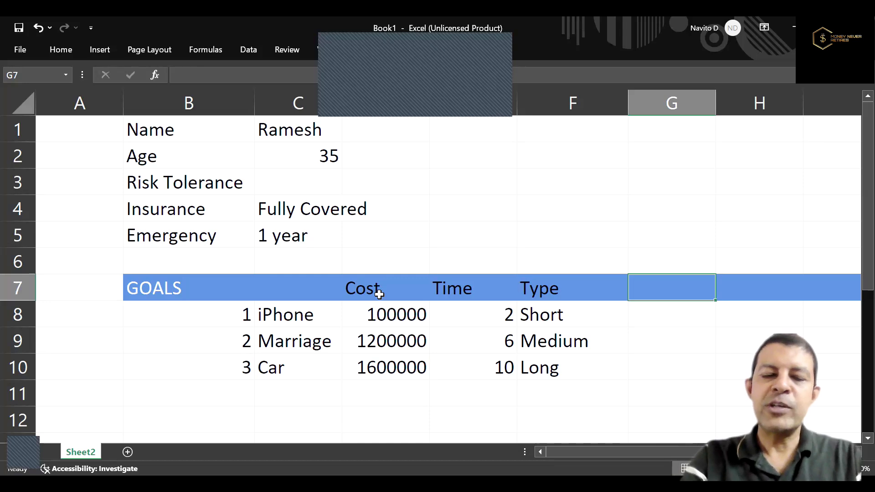
pyautogui.write('Inflation')
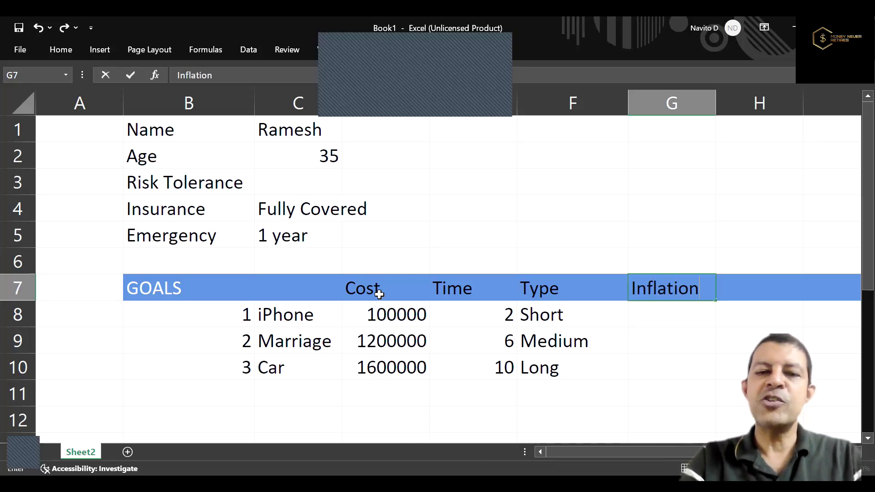
pyautogui.press('Return')
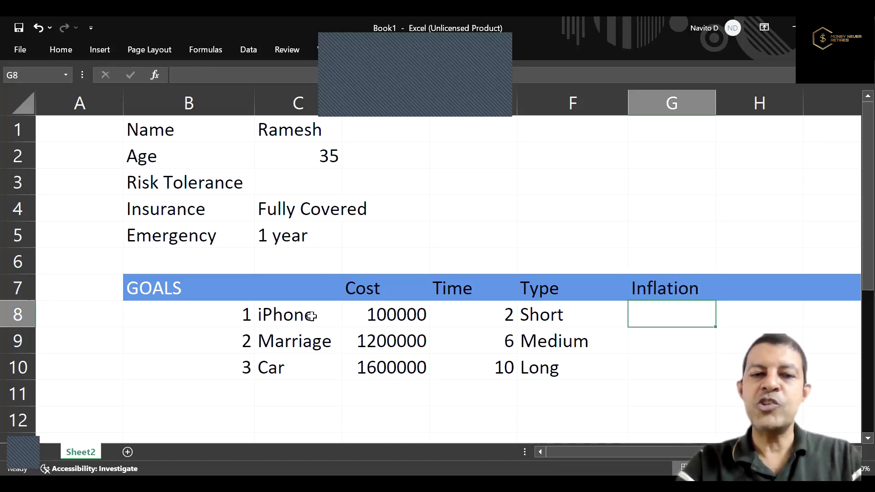
pyautogui.moveTo(310, 315); pyautogui.dragTo(311, 362)
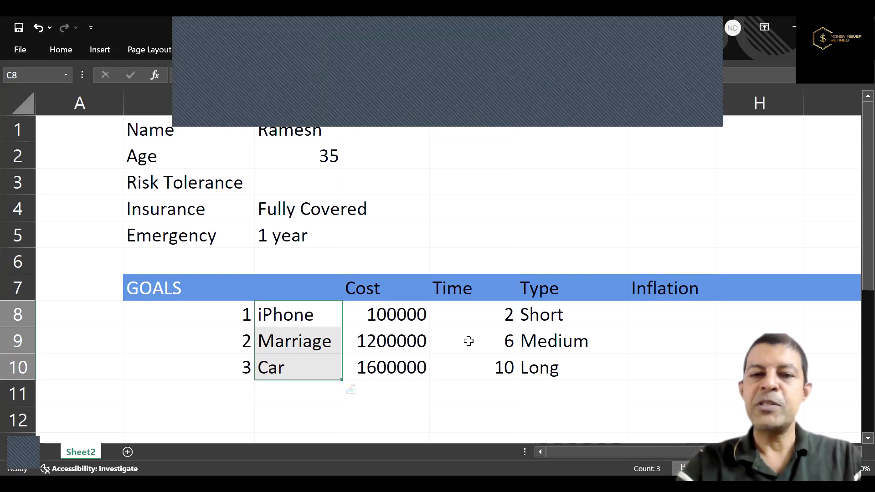
pyautogui.click(485, 316)
pyautogui.click(386, 315)
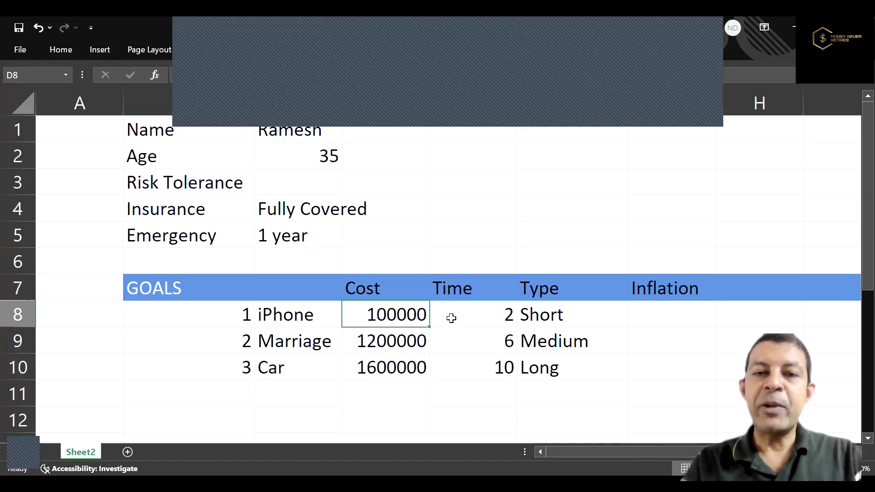
# Fill the Inflation column with 7% for iPhone, 7% for Marriage and 9% for Car in cells G8 to G10.
pyautogui.click(658, 319)
pyautogui.write('7%')
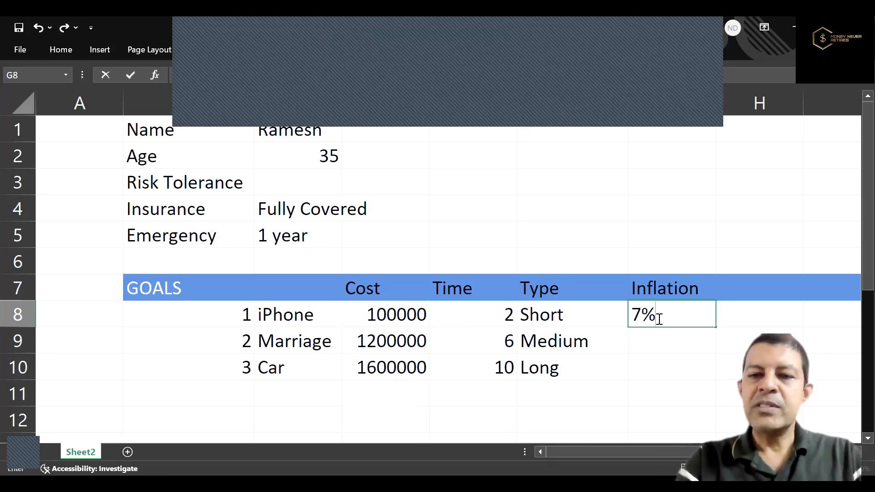
pyautogui.press('Return')
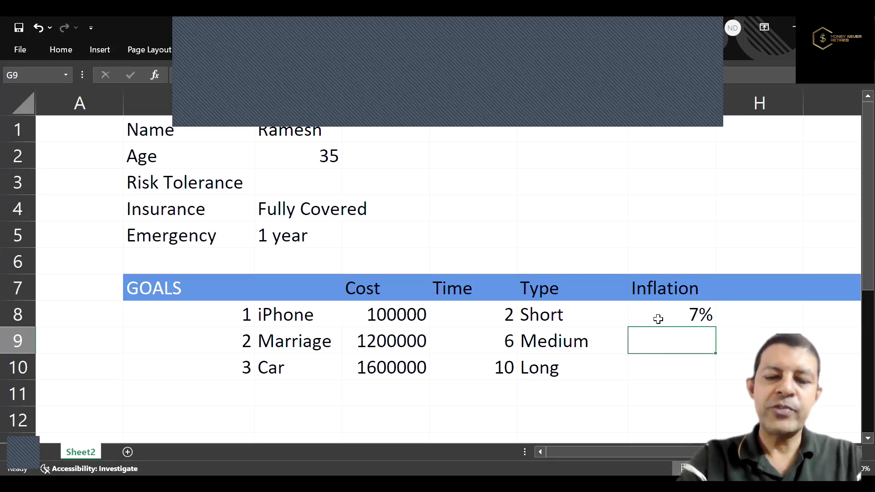
pyautogui.write('7%')
pyautogui.press('Return')
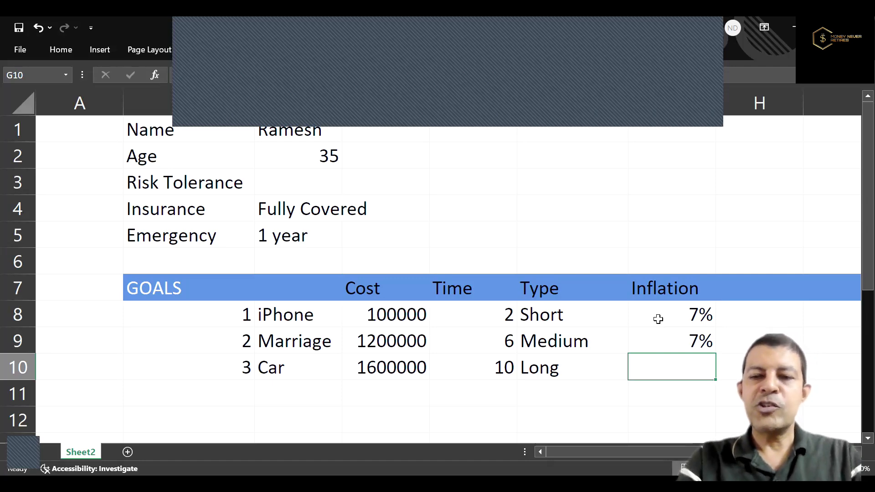
pyautogui.write('9%')
pyautogui.hotkey('ctrl', 'Return')
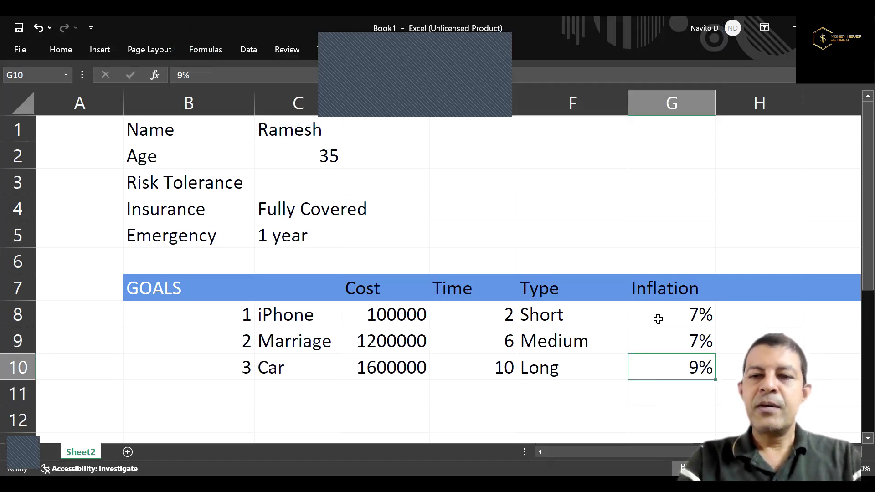
# Enter the column header ROI in cell H7 of the blue band.
pyautogui.press('Up')
pyautogui.press('Up')
pyautogui.press('Up')
pyautogui.press('Right')
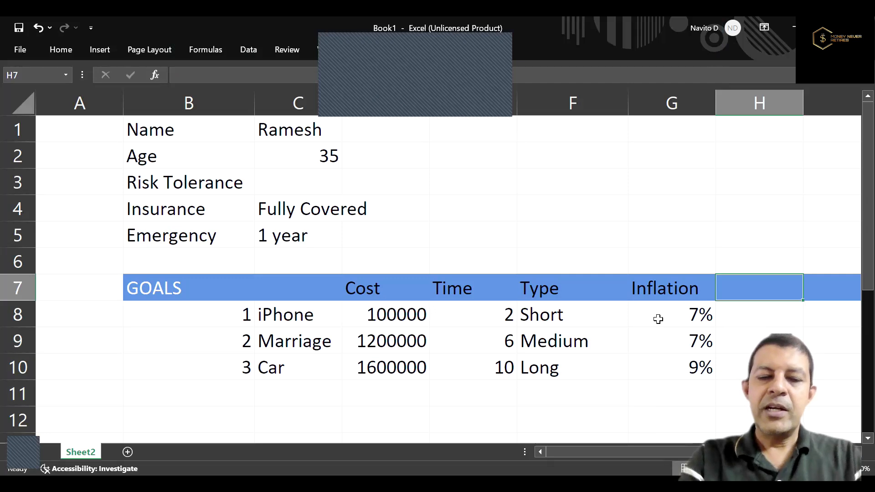
pyautogui.write('ROI')
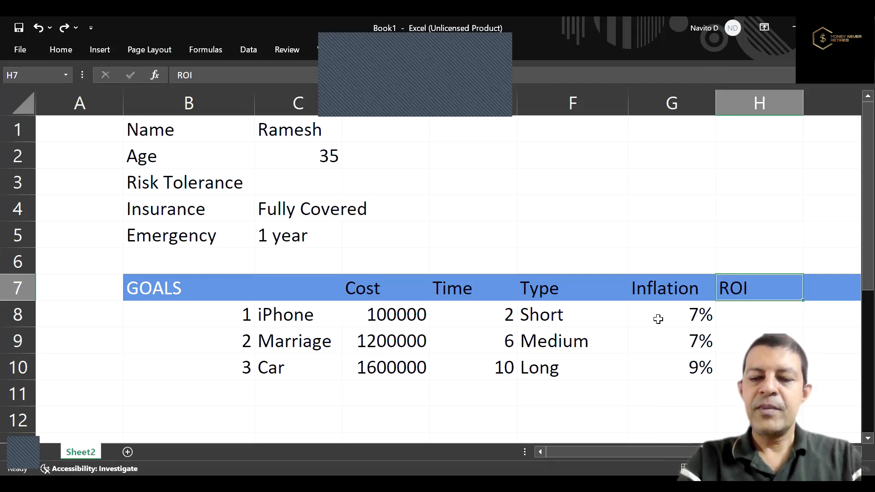
pyautogui.press('Down')
pyautogui.press('Right')
pyautogui.press('Right')
pyautogui.press('Left')
pyautogui.press('Left')
pyautogui.press('Left')
pyautogui.press('Right')
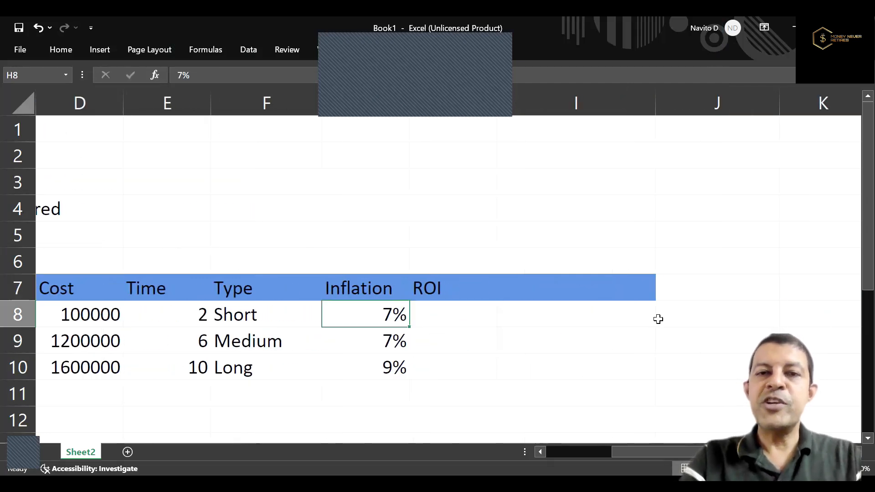
pyautogui.press('Right')
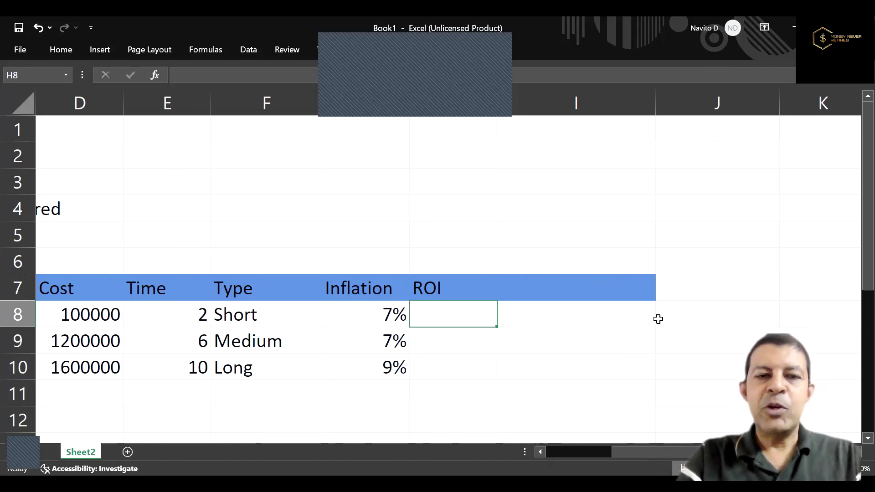
pyautogui.press('Left')
pyautogui.press('Left')
pyautogui.press('Left')
pyautogui.press('Right')
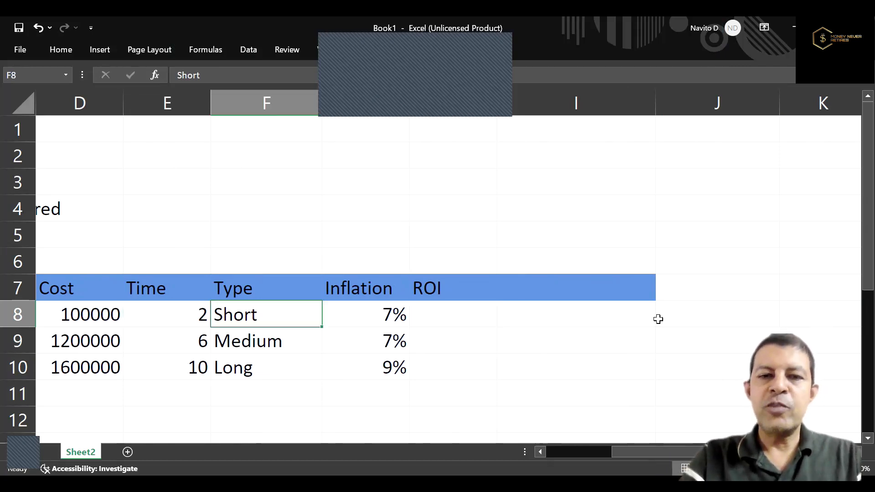
pyautogui.press('Right')
pyautogui.press('Right')
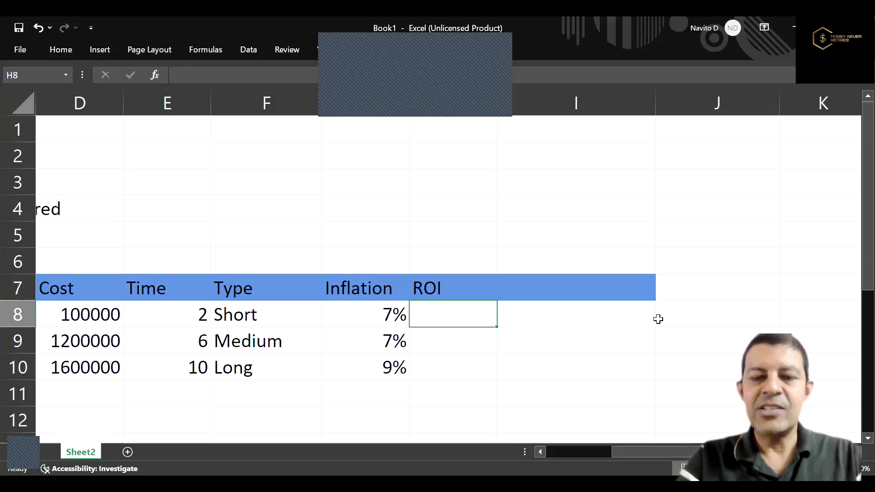
# Fill the ROI column with 8% for iPhone, 10% for Marriage and 12% for Car in cells H8 to H10.
pyautogui.write('8')
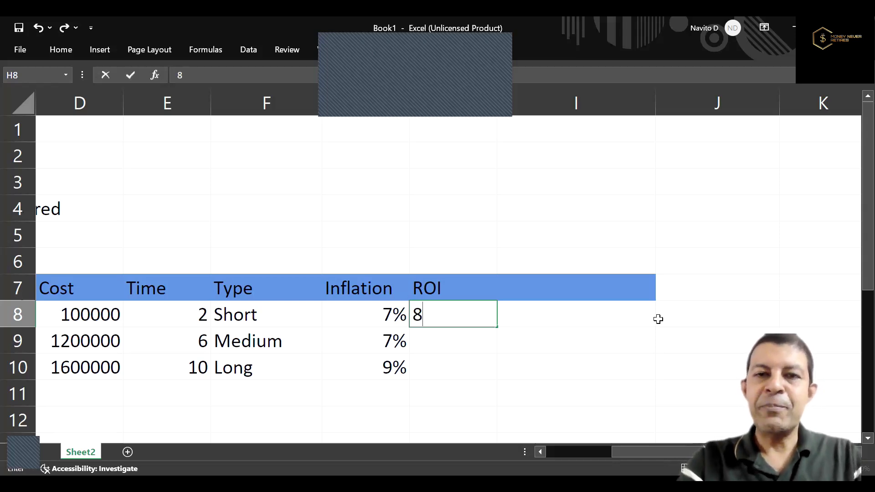
pyautogui.write('%')
pyautogui.press('Return')
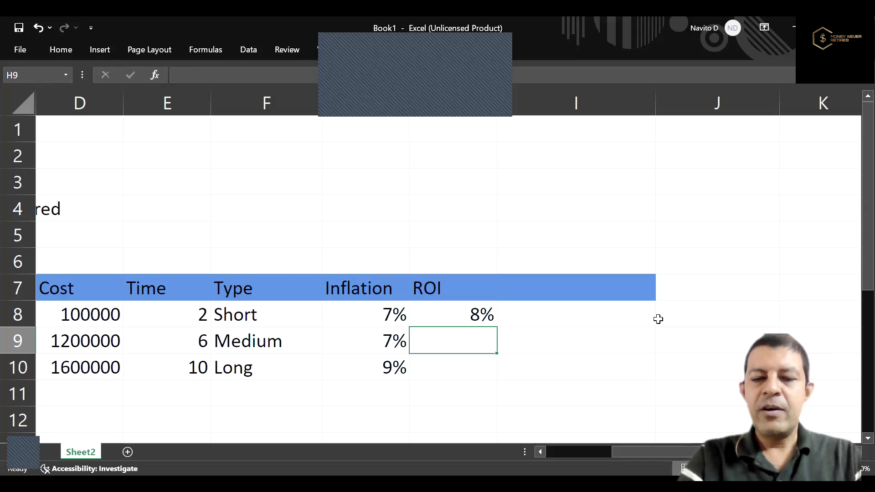
pyautogui.press('Up')
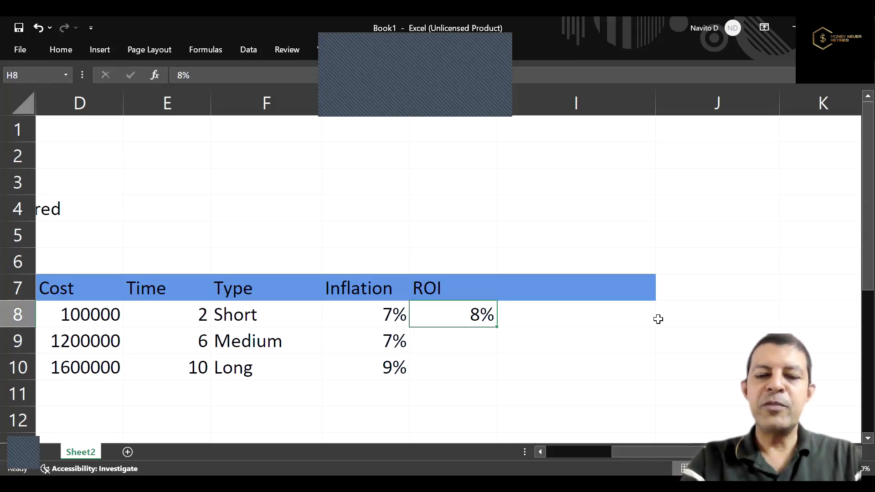
pyautogui.press('Down')
pyautogui.write('10%')
pyautogui.press('Return')
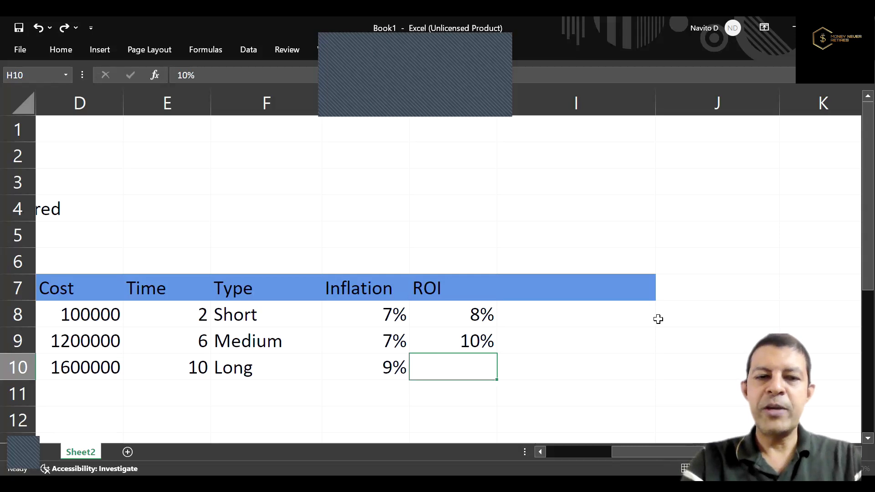
pyautogui.write('12%')
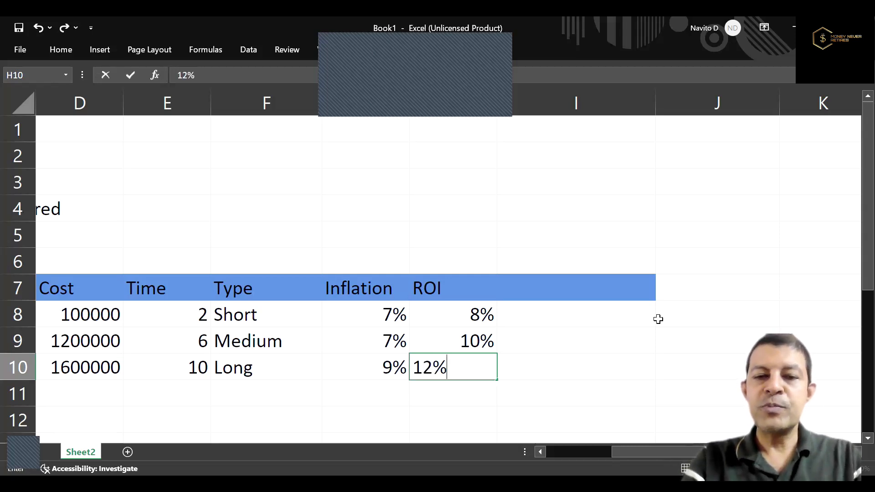
pyautogui.hotkey('ctrl', 'Return')
pyautogui.press('Up')
pyautogui.press('Up')
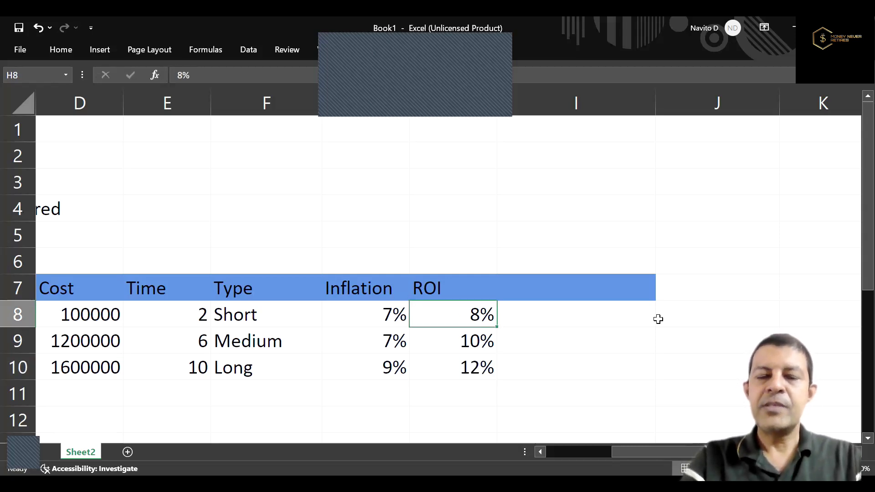
pyautogui.press('Up')
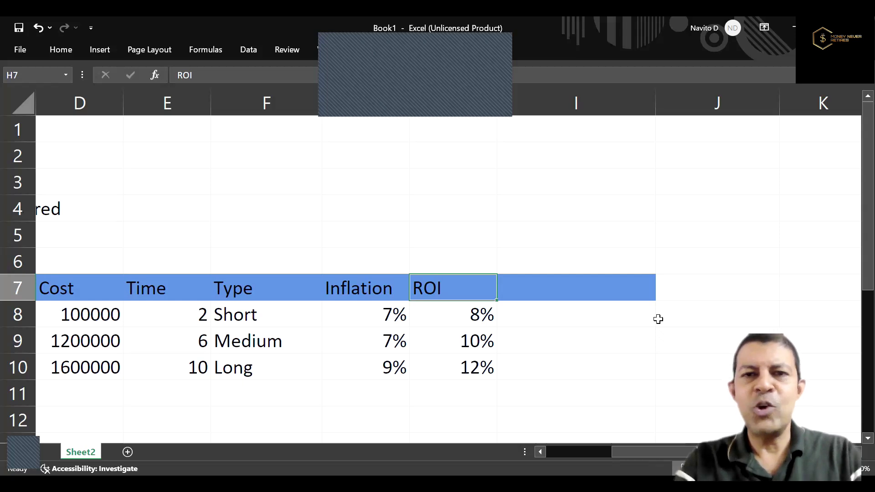
pyautogui.press('Up')
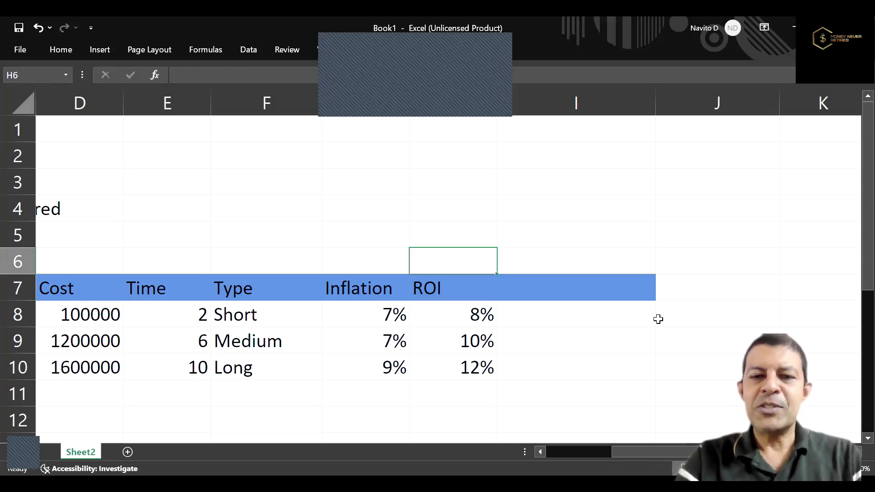
pyautogui.press('Down')
pyautogui.press('Right')
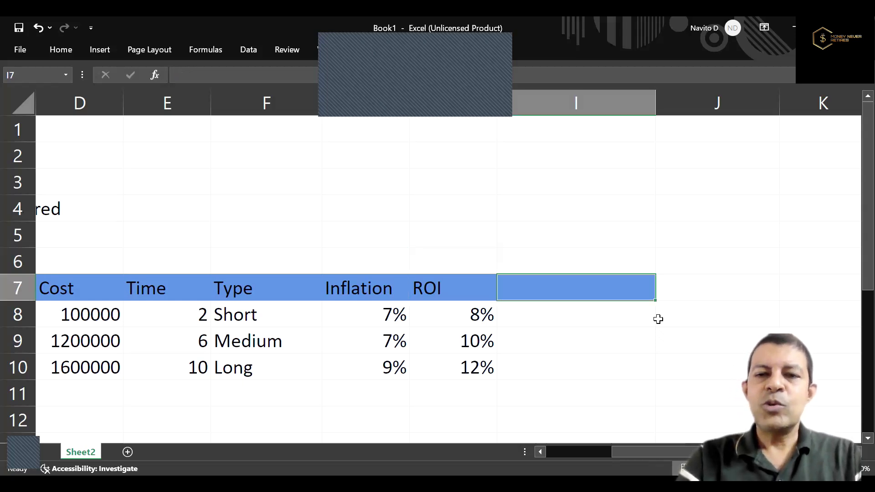
pyautogui.press('Down')
pyautogui.press('Left')
pyautogui.press('Left')
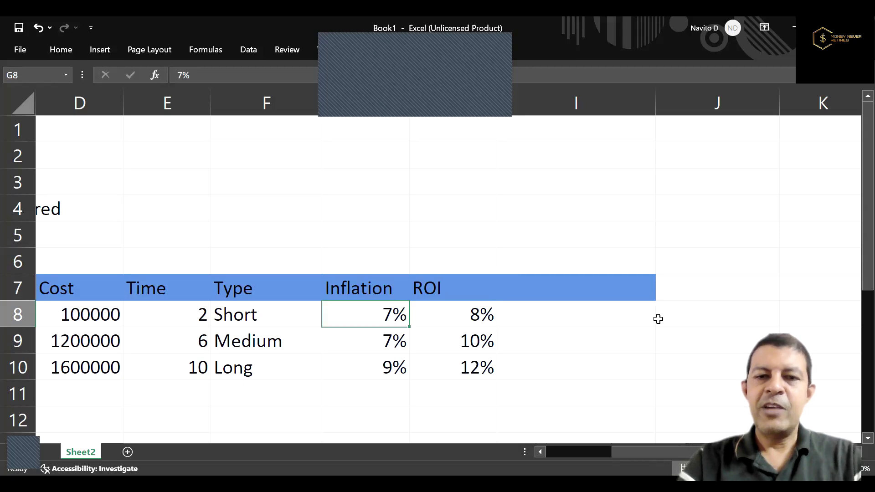
pyautogui.press('Right')
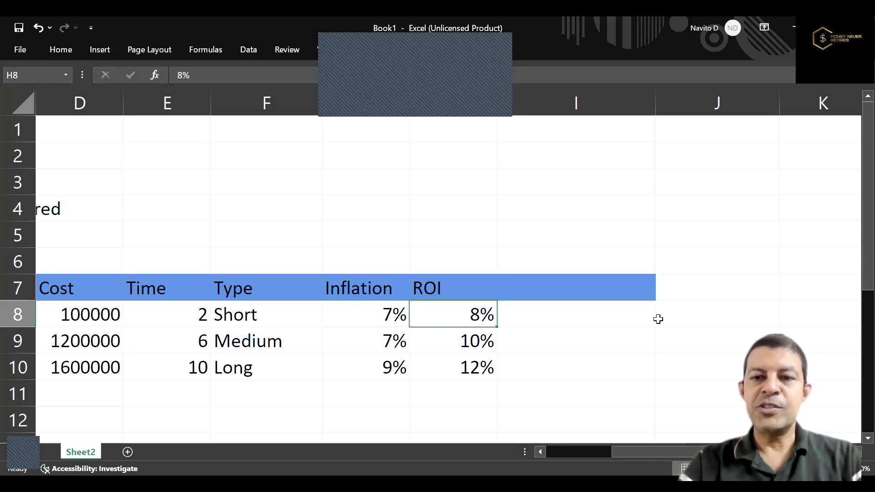
# Fill cells B12 to I12 with light green as a header band below the goals table.
pyautogui.press('Right')
pyautogui.press('Down')
pyautogui.press('Down')
pyautogui.press('Down')
pyautogui.press('Down')
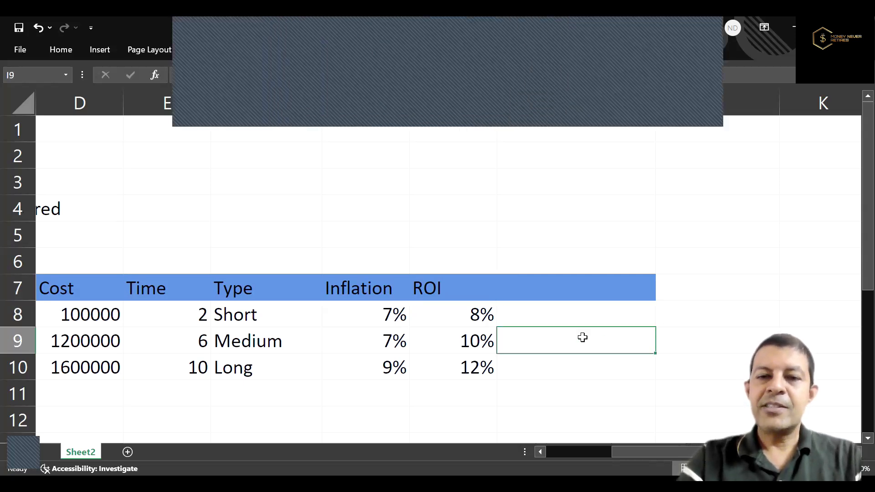
pyautogui.press('Left')
pyautogui.press('Left')
pyautogui.press('Left')
pyautogui.press('Left')
pyautogui.press('Left')
pyautogui.press('Left')
pyautogui.press('Left')
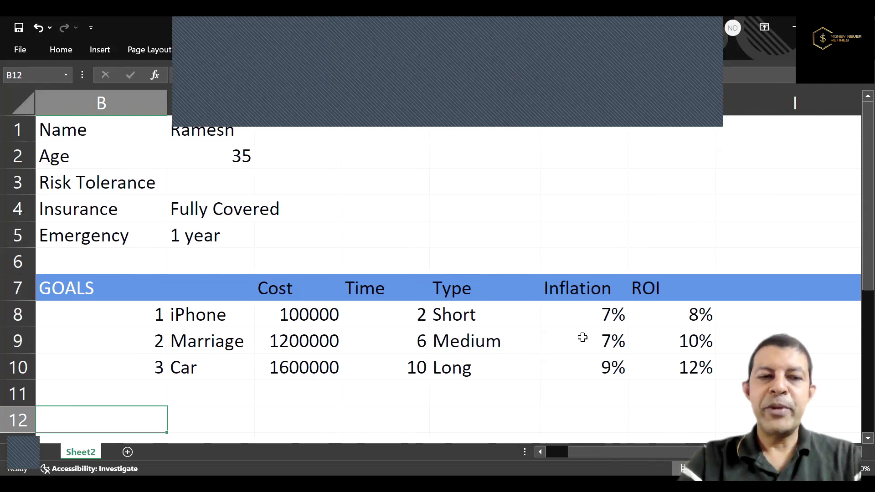
pyautogui.hotkey('shift', 'Right')
pyautogui.hotkey('shift', 'Right')
pyautogui.hotkey('shift', 'Right')
pyautogui.hotkey('shift', 'Right')
pyautogui.hotkey('shift', 'Right')
pyautogui.hotkey('shift', 'Right')
pyautogui.hotkey('shift', 'Right')
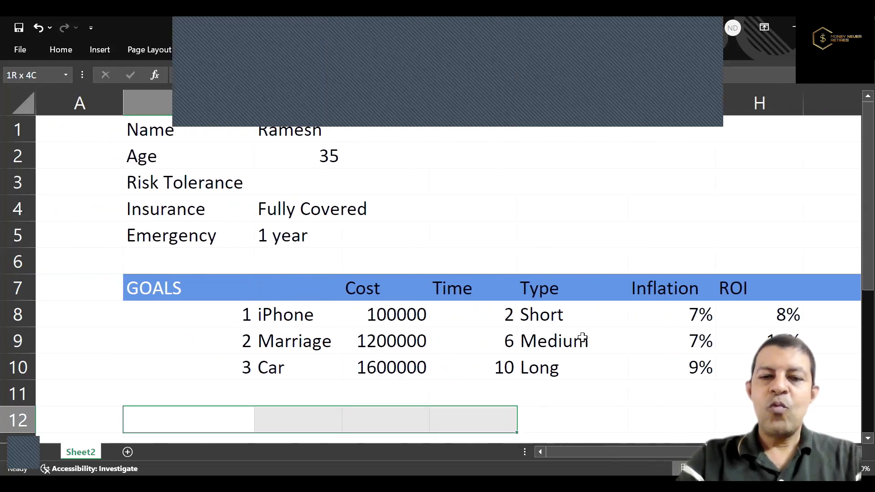
pyautogui.hotkey('shift', 'Right')
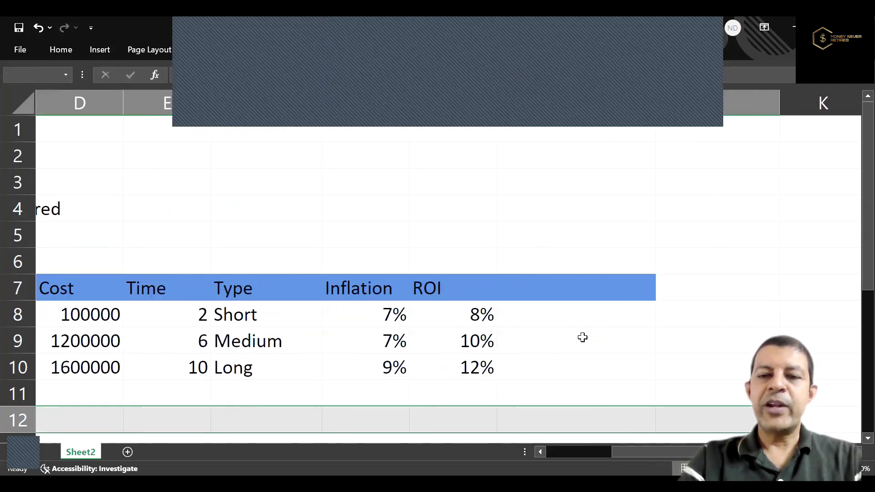
pyautogui.hotkey('shift', 'Left')
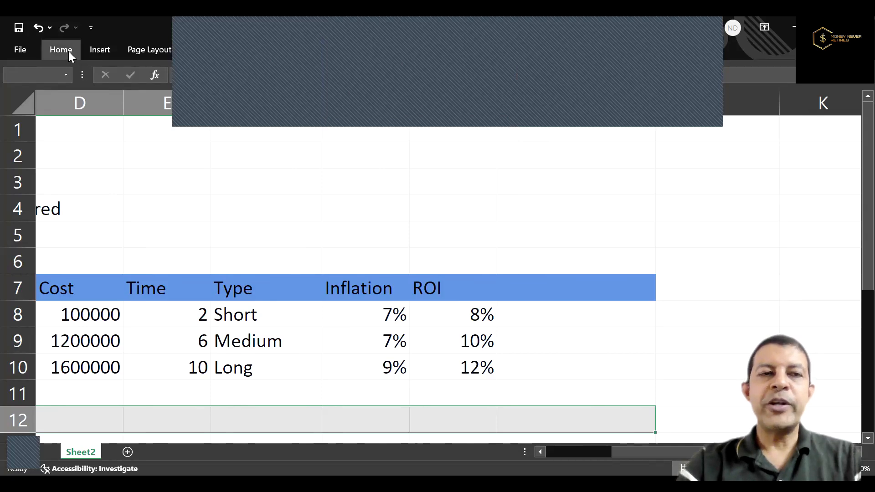
pyautogui.click(68, 51)
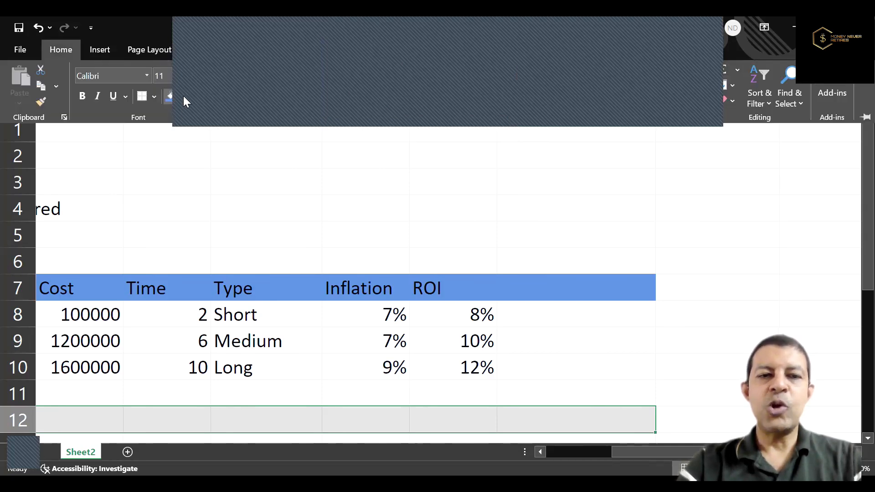
pyautogui.click(183, 96)
pyautogui.click(251, 296)
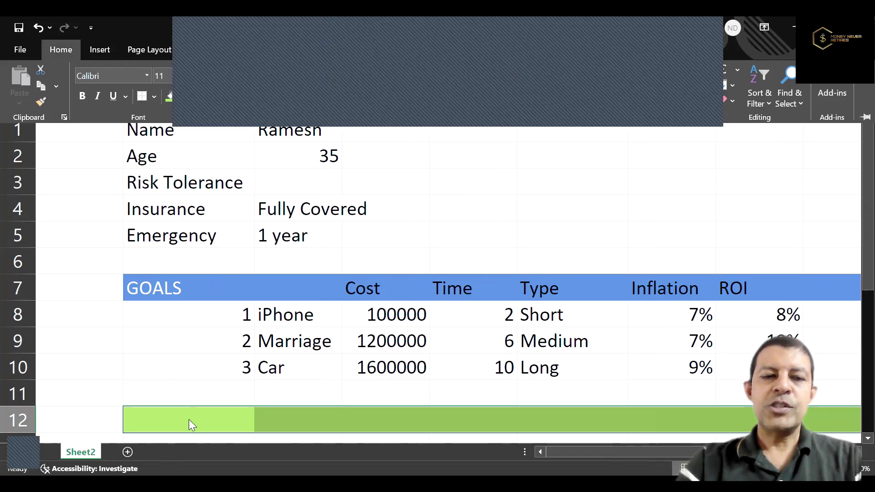
# Enter the section heading Quantitative Analysis in cell B12 of the green band.
pyautogui.click(188, 419)
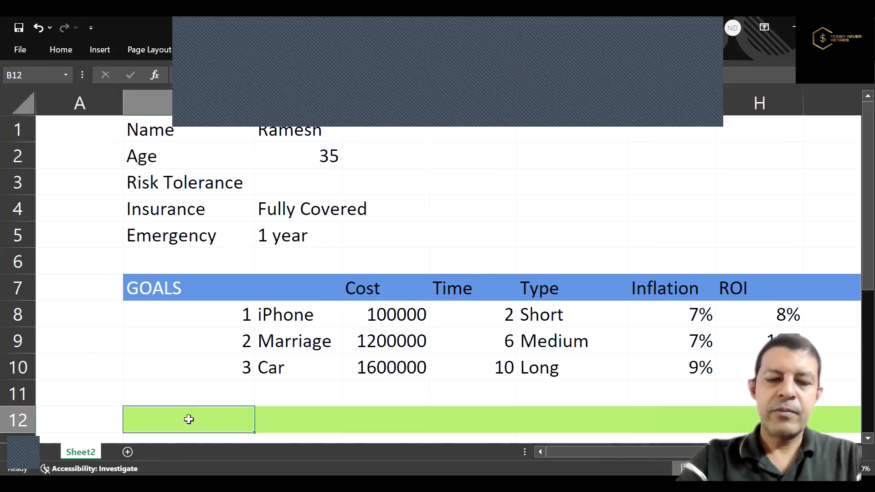
pyautogui.write('Quan')
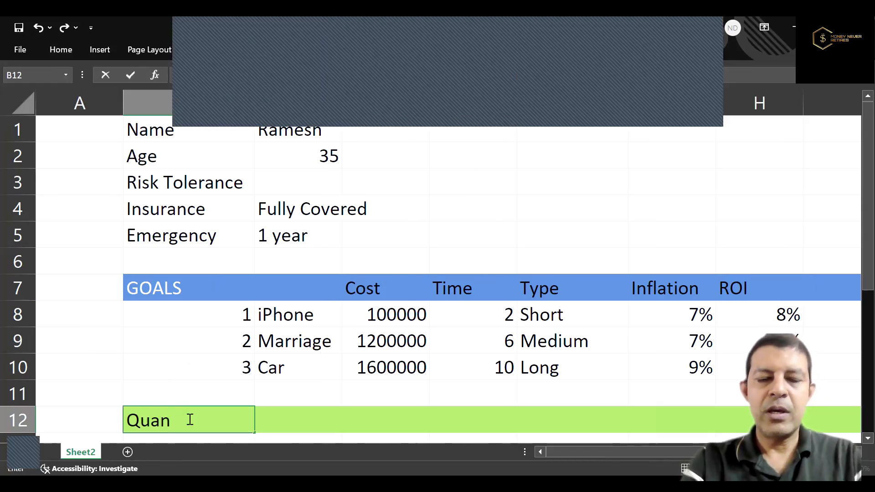
pyautogui.write('titat')
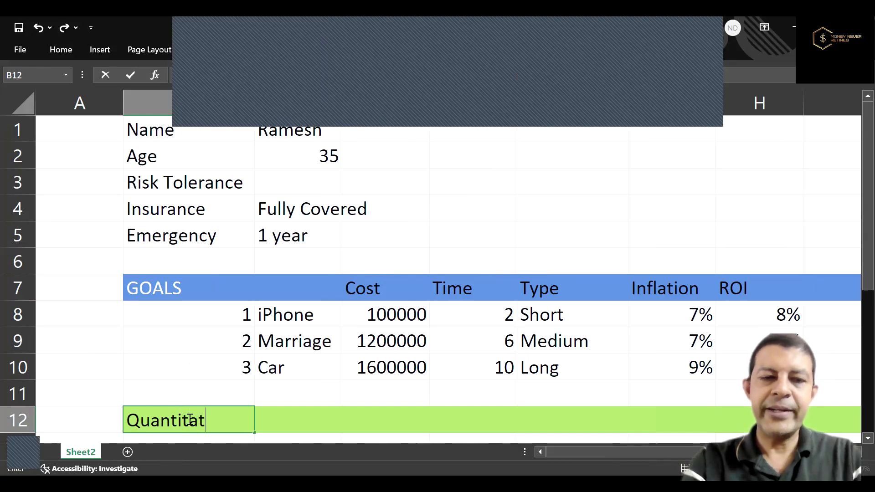
pyautogui.write('ive Ana')
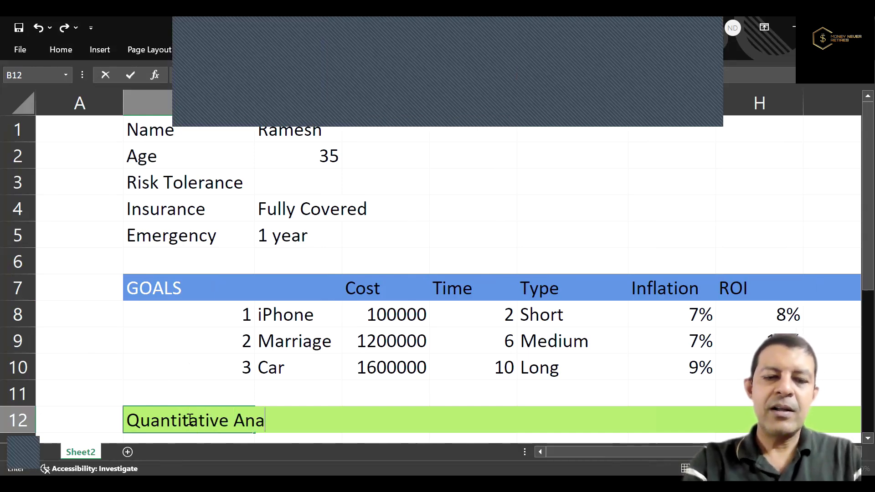
pyautogui.write('lysis')
pyautogui.press('Return')
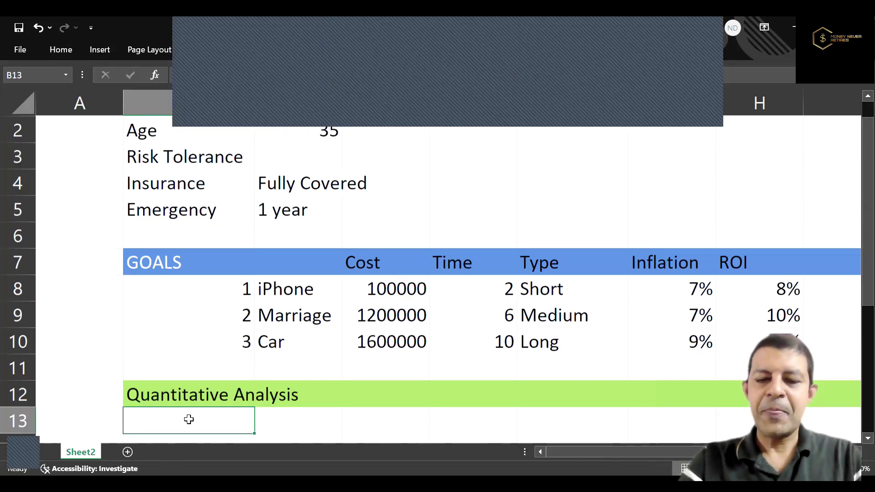
pyautogui.press('Up')
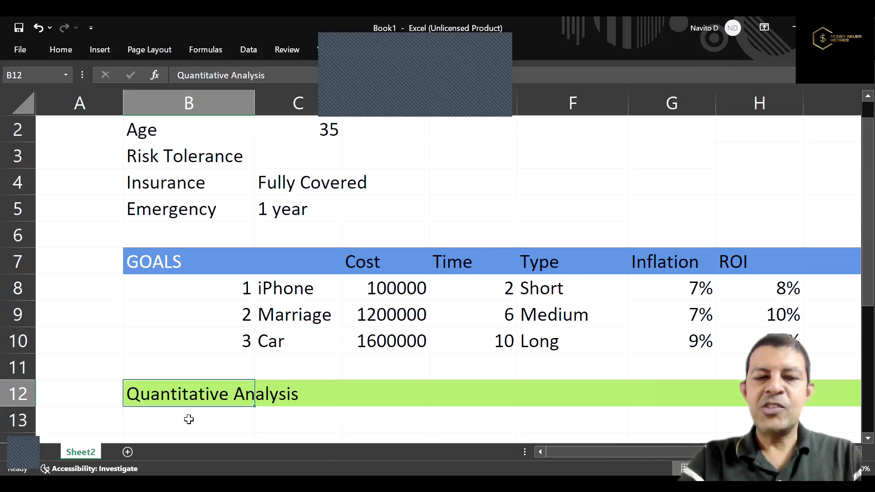
pyautogui.click(189, 420)
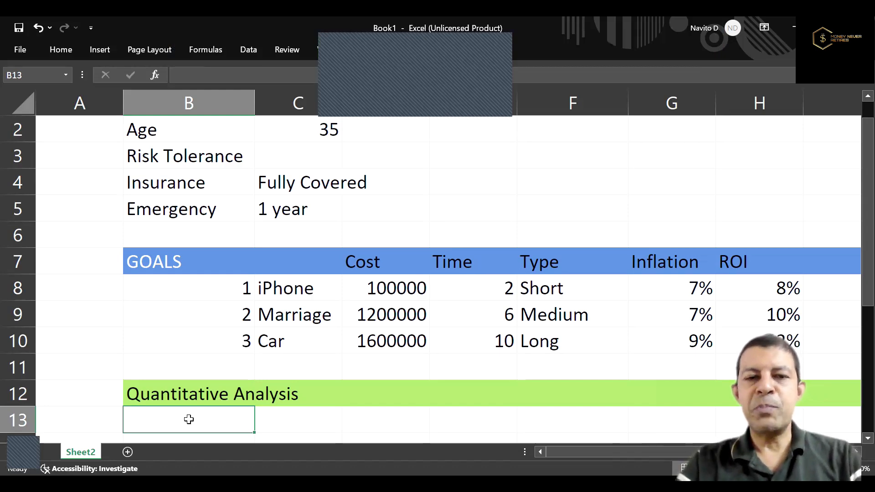
pyautogui.doubleClick(189, 419)
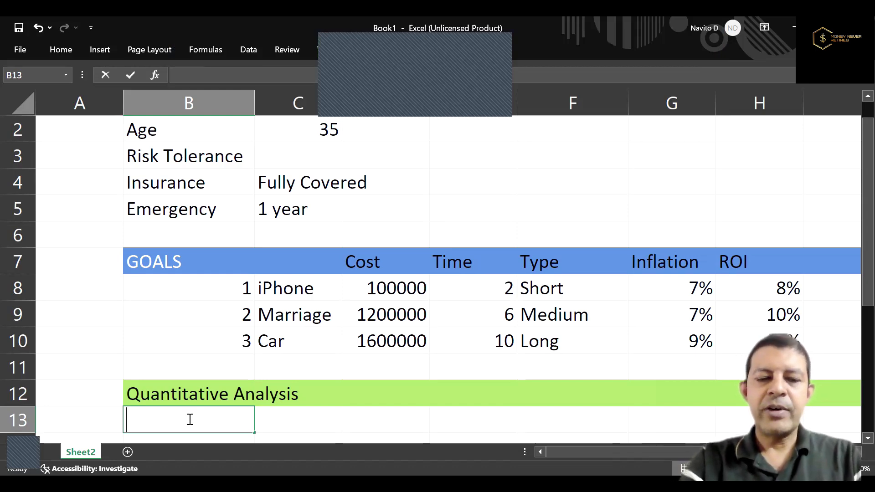
pyautogui.write('Asset')
pyautogui.press('Escape')
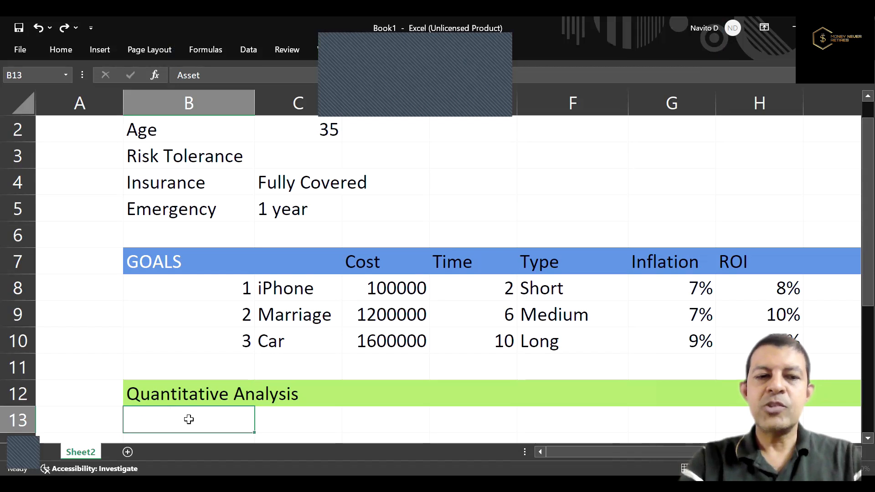
# Enter the label Income in cell B13 and its first source, Salary, in cell C13.
pyautogui.write('Income')
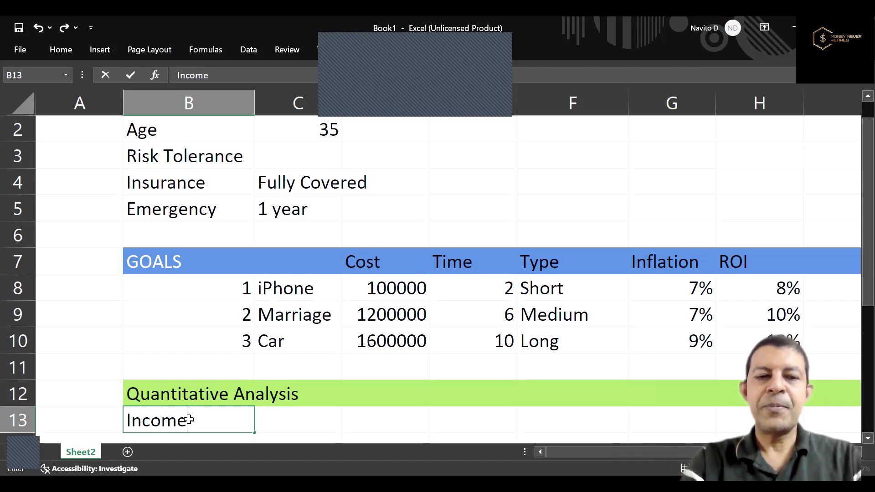
pyautogui.press('Tab')
pyautogui.scroll(-1, 189, 420)
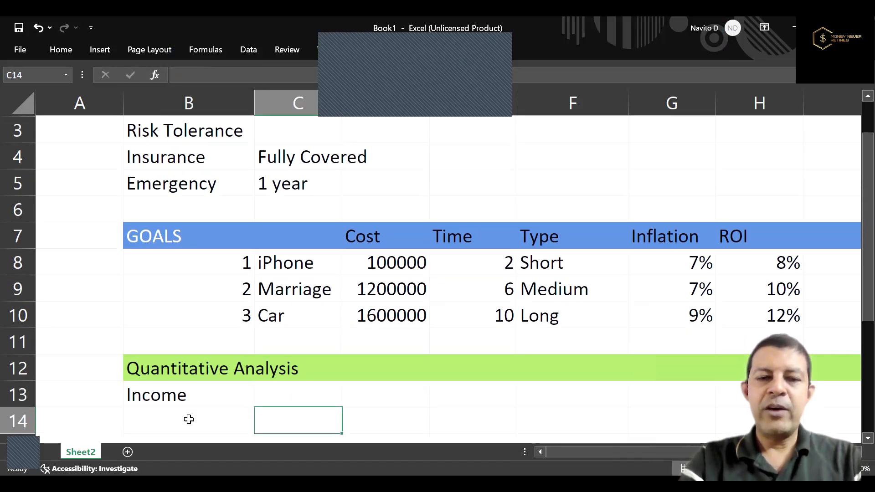
pyautogui.write('Salary')
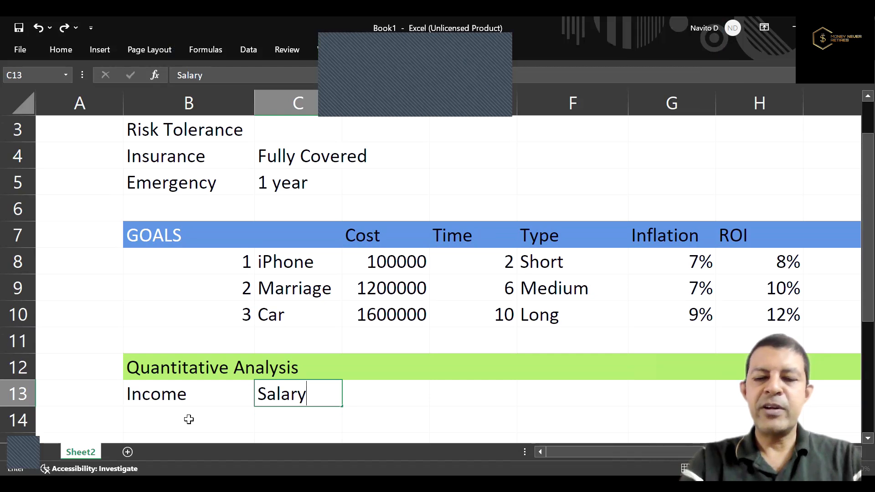
pyautogui.press('Tab')
# Calculate the yearly salary in cell D13 with the formula =60000*12.
pyautogui.write('=60')
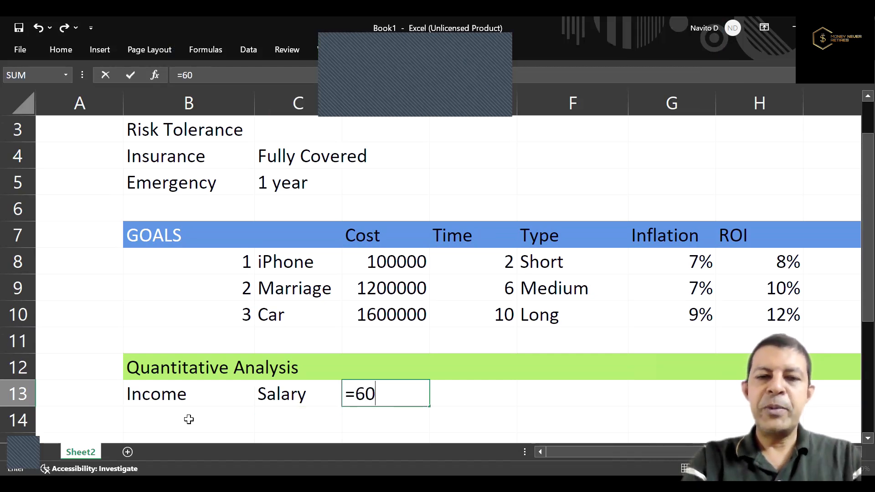
pyautogui.write('000*12')
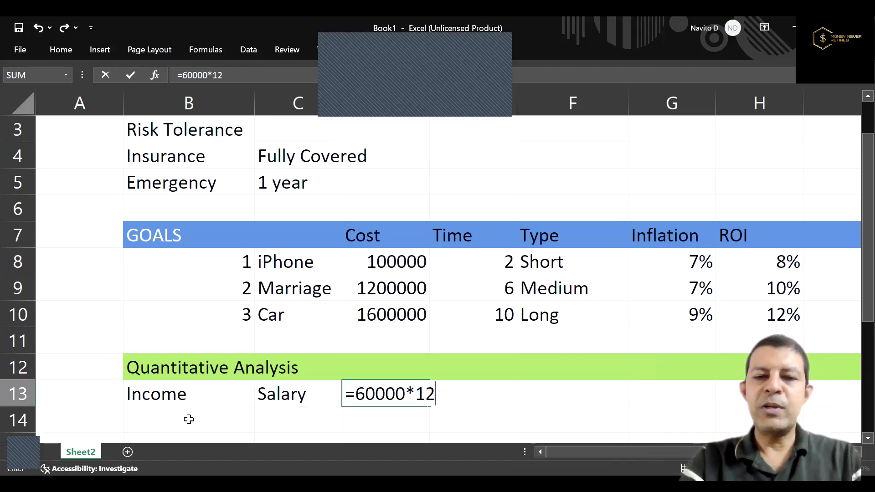
pyautogui.press('Return')
# Add Rental as the second income source in cell C14, below Salary.
pyautogui.press('Left')
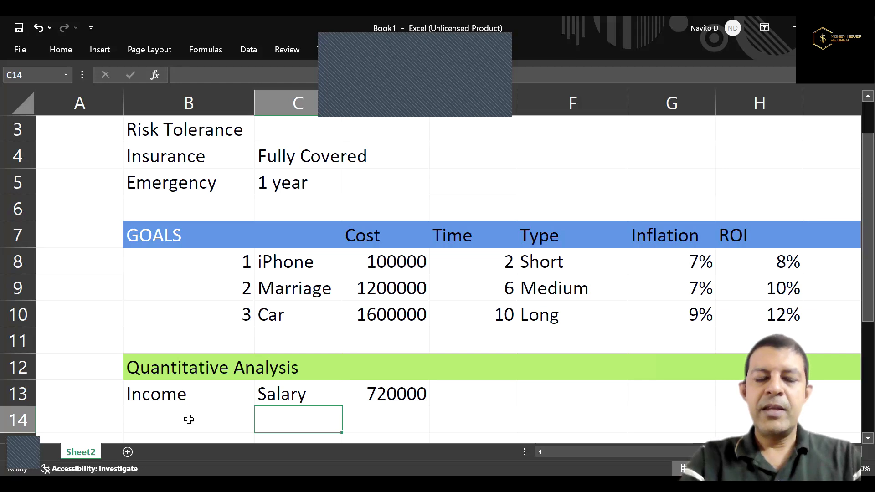
pyautogui.write('Rental')
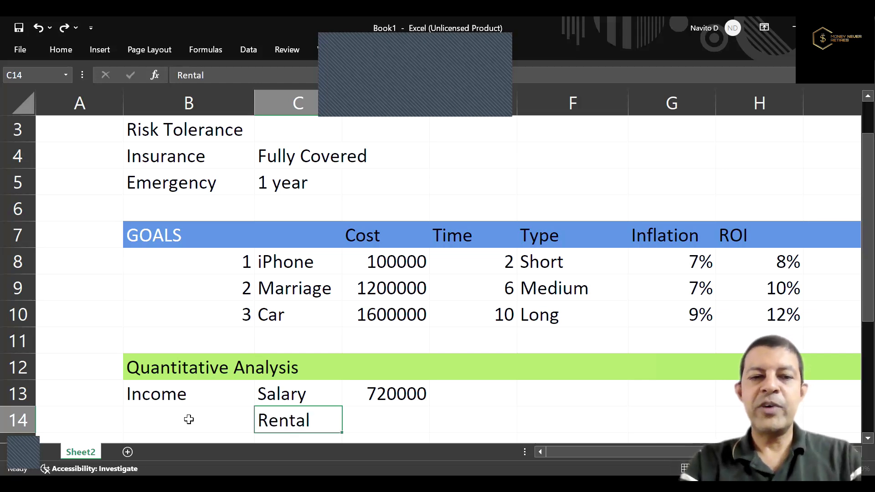
pyautogui.press('Tab')
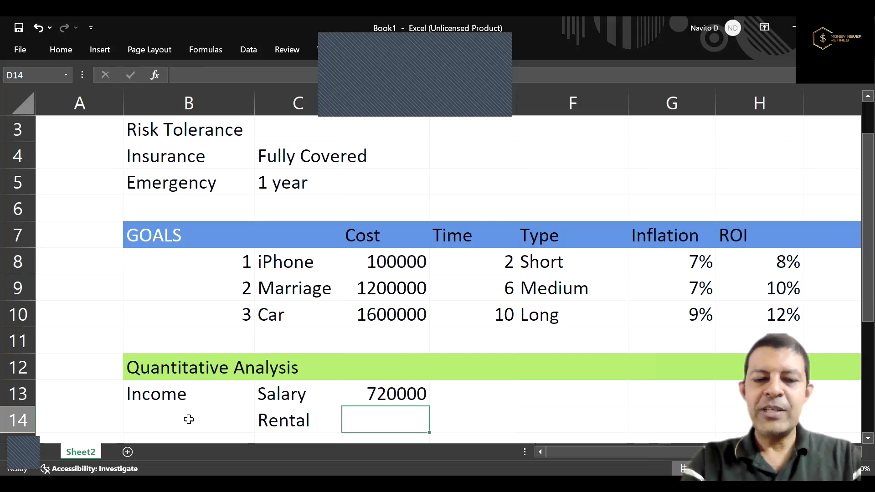
# Calculate the yearly rental income in cell D14 with the formula =10000*12.
pyautogui.write('=1000')
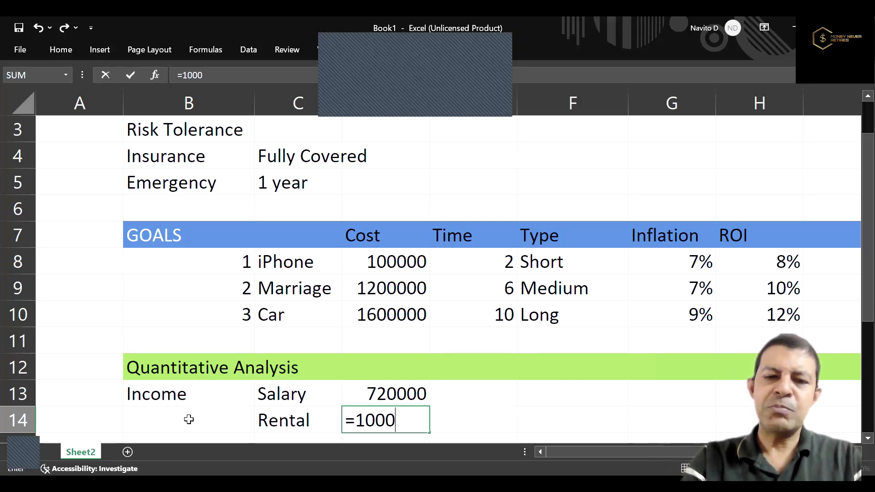
pyautogui.write('0*')
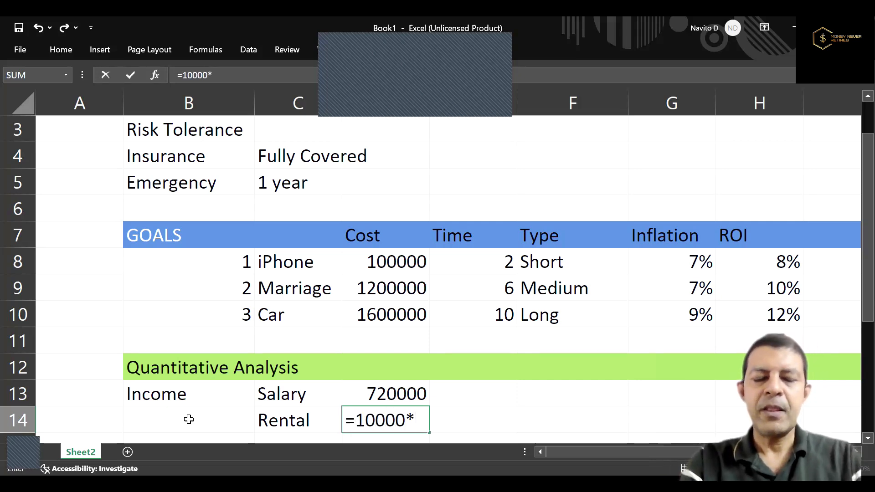
pyautogui.write('12')
pyautogui.press('Return')
pyautogui.press('Return')
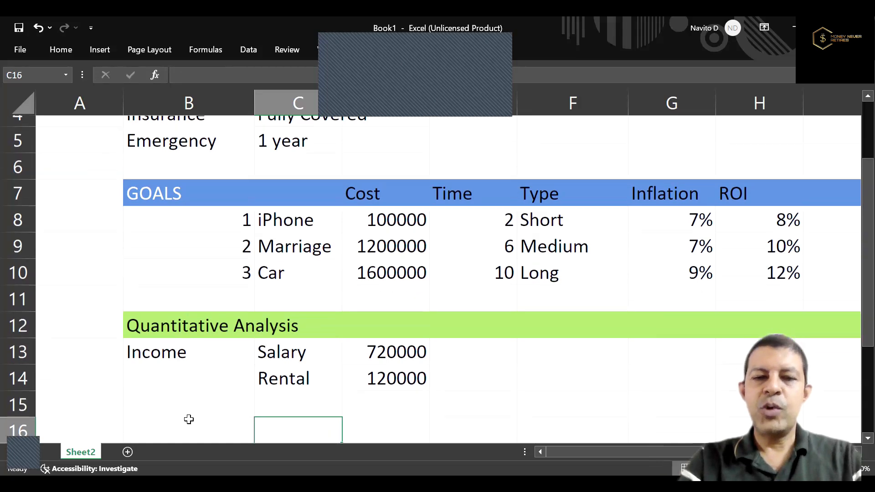
# Add a Total row for the income in cell C17 and sum D13:D16 in cell D17.
pyautogui.press('Up')
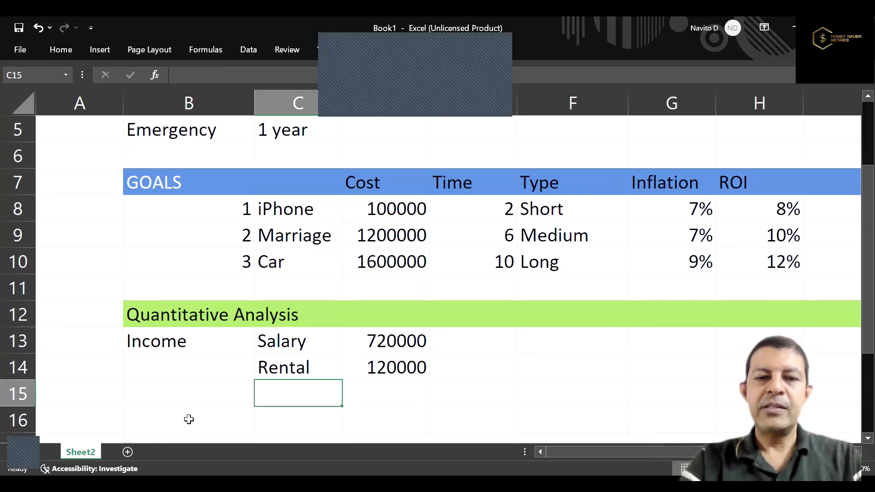
pyautogui.press('Down')
pyautogui.press('Down')
pyautogui.write('Total')
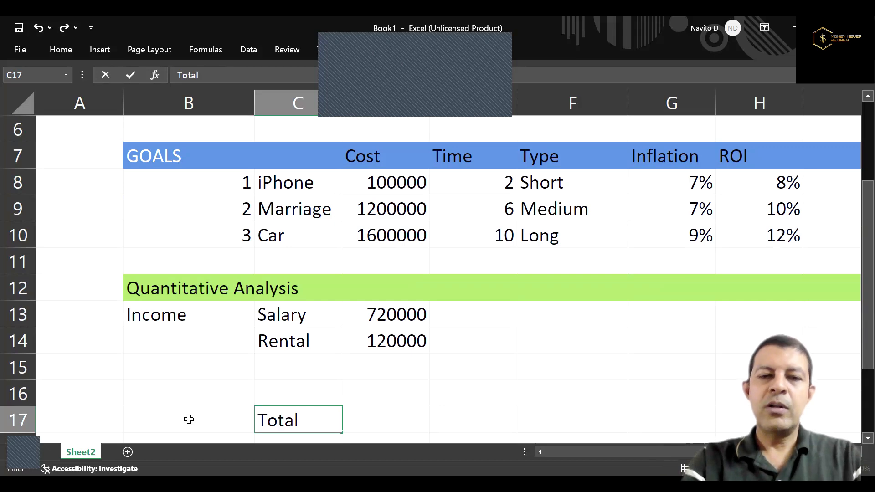
pyautogui.press('Tab')
pyautogui.write('=')
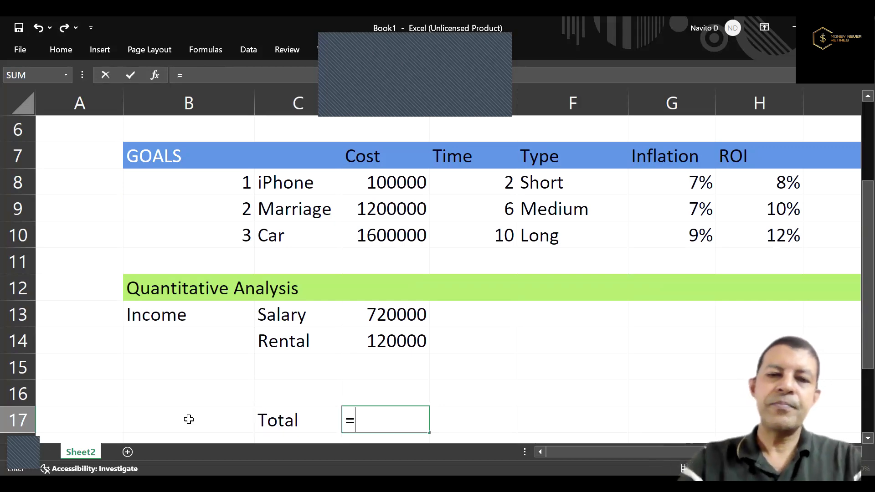
pyautogui.write('sum(')
pyautogui.click(410, 318)
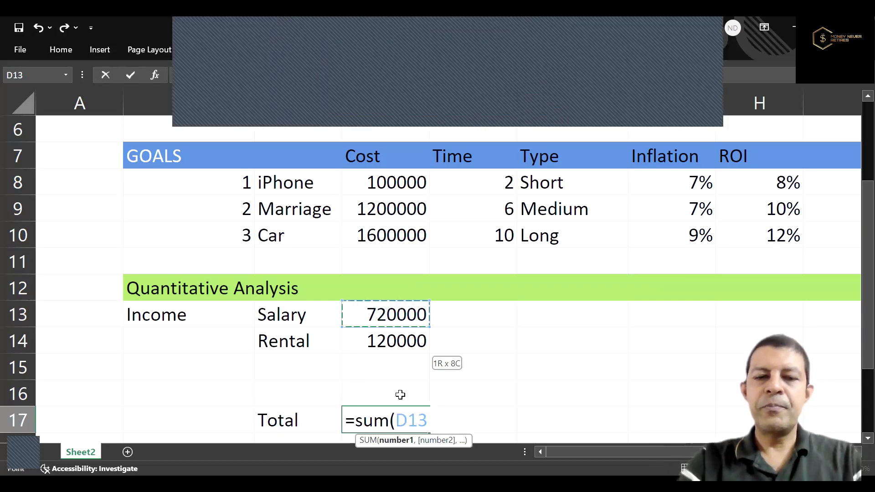
pyautogui.press('Return')
pyautogui.press('Up')
pyautogui.press('Right')
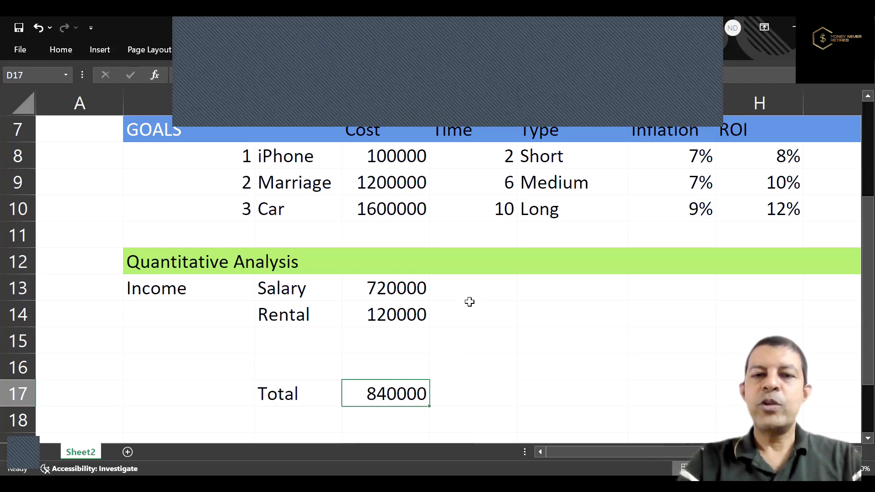
# Make the Income label bold and add a matching bold Expenses heading in cell F13.
pyautogui.click(217, 287)
pyautogui.hotkey('ctrl', 'b')
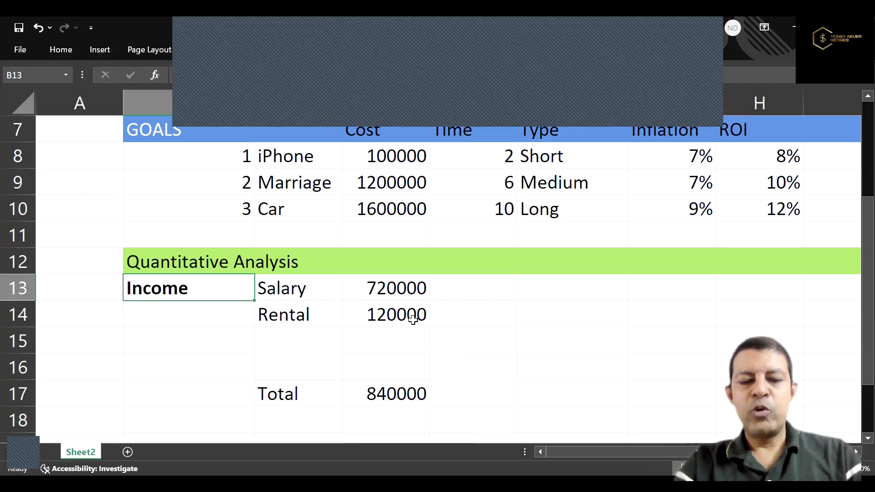
pyautogui.hotkey('ctrl', 'c')
pyautogui.click(581, 290)
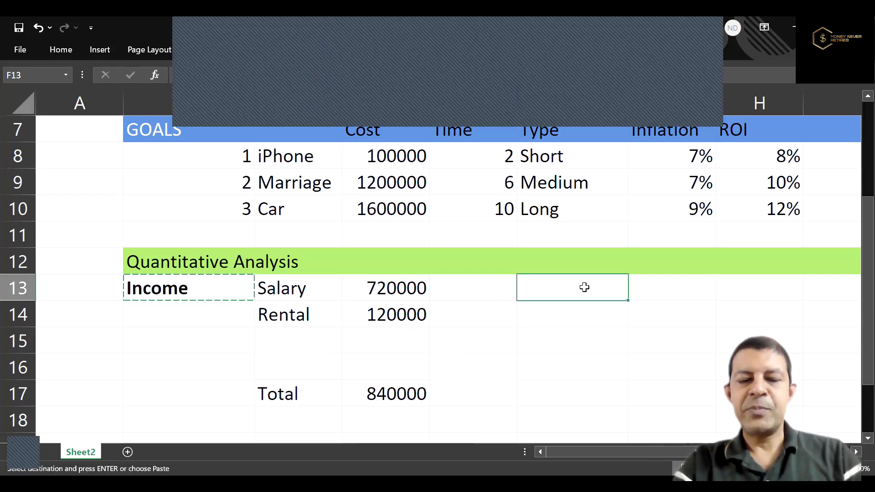
pyautogui.hotkey('ctrl', 'v')
pyautogui.write('Ex')
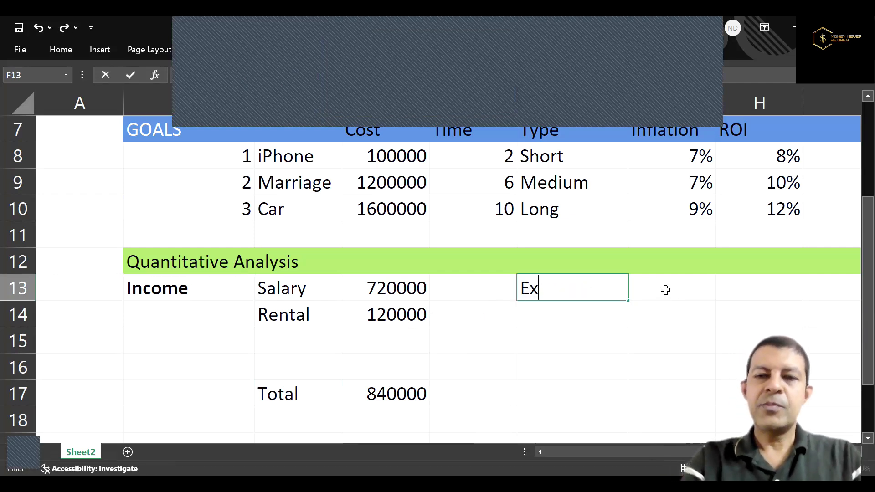
pyautogui.write('pensese')
pyautogui.hotkey('ctrl', 'b')
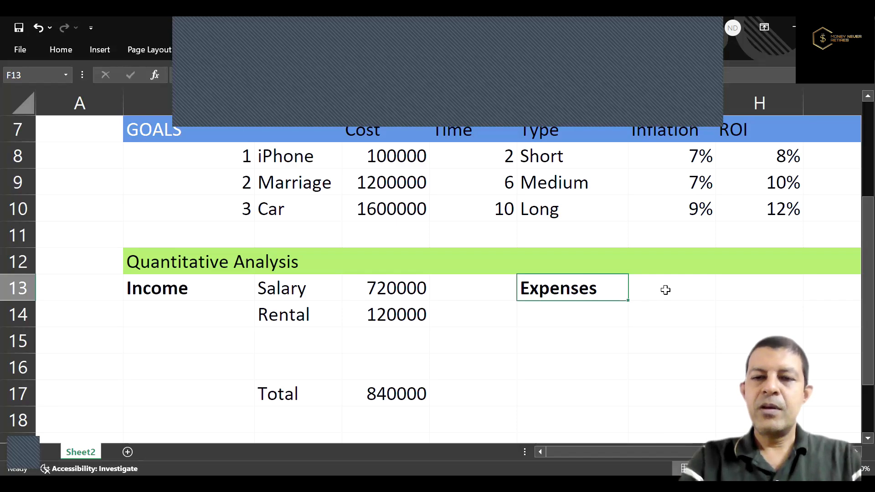
# Add Living as the first expense in cell G13, with the yearly amount =20000*12 in cell H13.
pyautogui.click(665, 290)
pyautogui.write('Living')
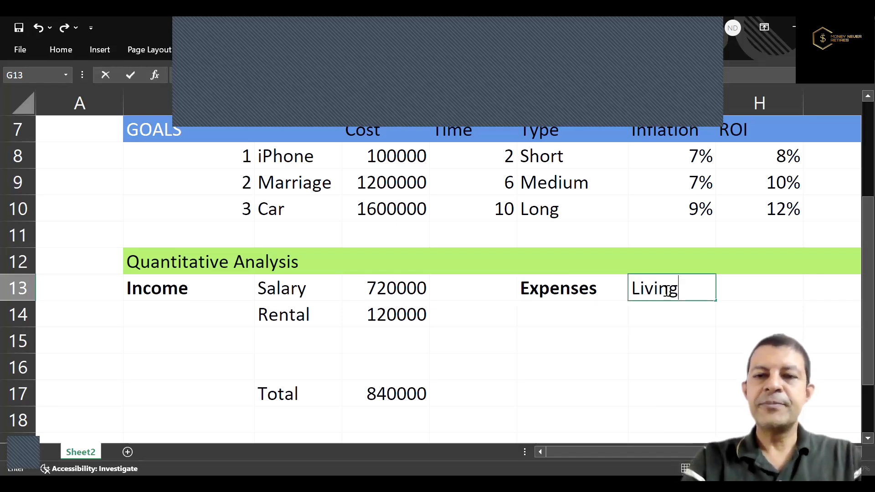
pyautogui.press('Tab')
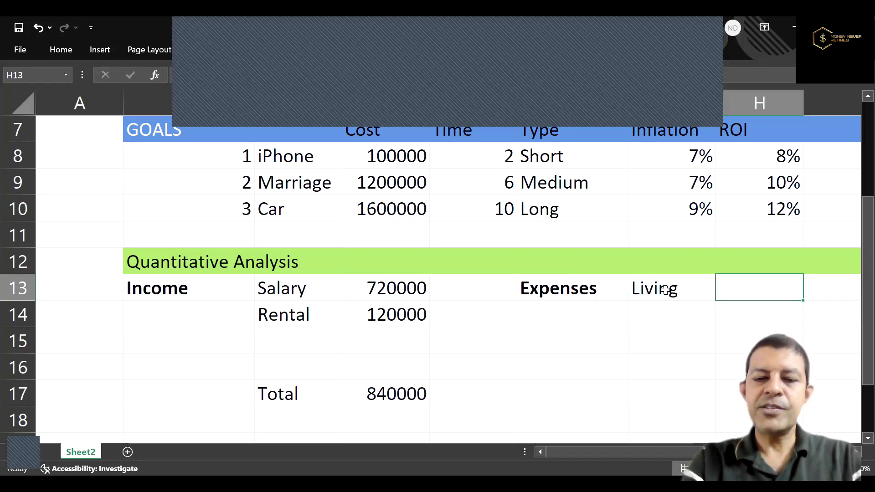
pyautogui.write('=20000')
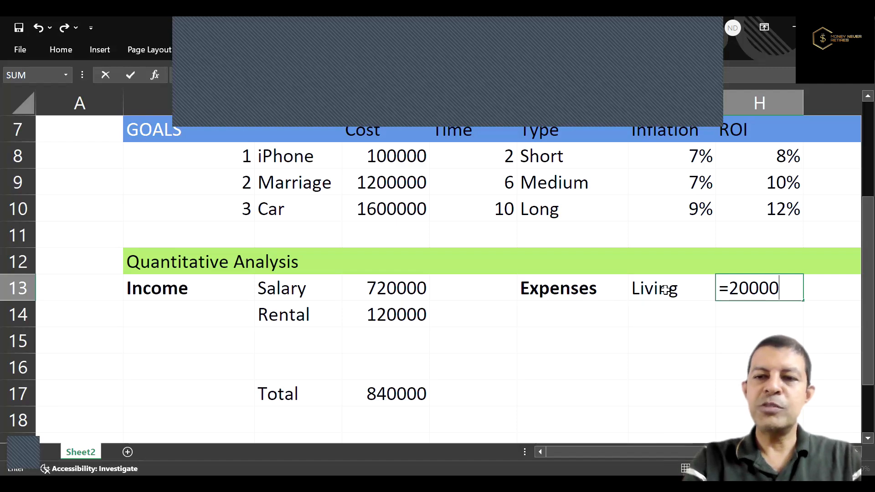
pyautogui.write('*12')
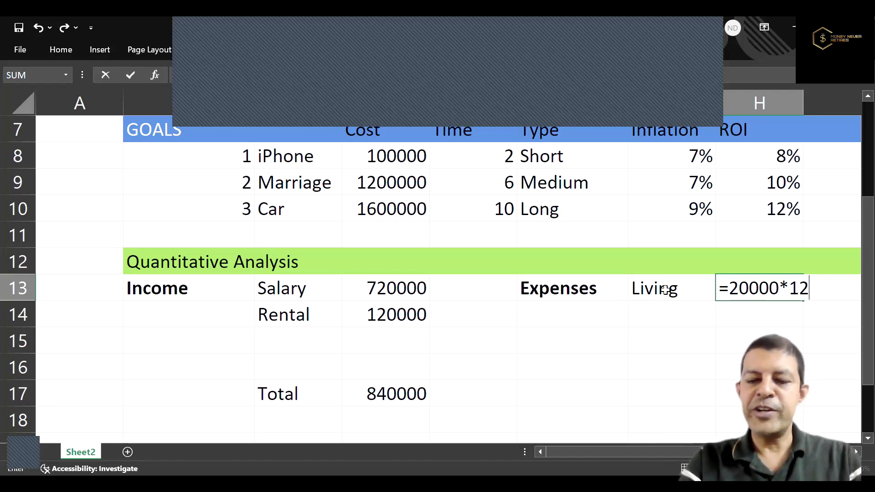
pyautogui.press('Return')
# Add Rent as the second expense in cell G14, with the yearly amount =12000*12 in cell H14.
pyautogui.write('Rent')
pyautogui.press('Tab')
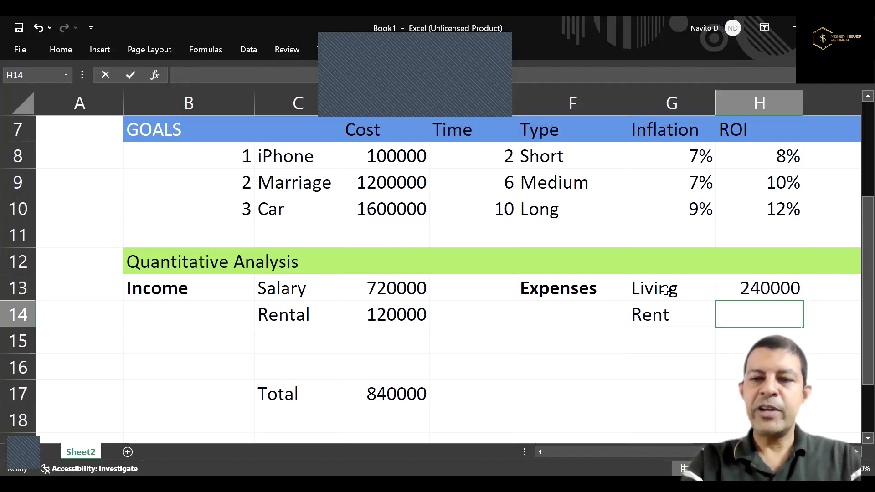
pyautogui.write('=12')
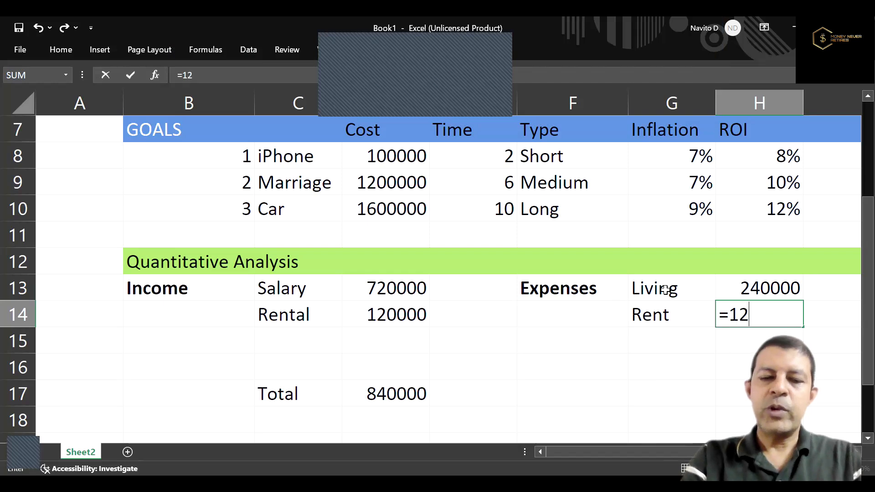
pyautogui.write('000*12')
pyautogui.press('Return')
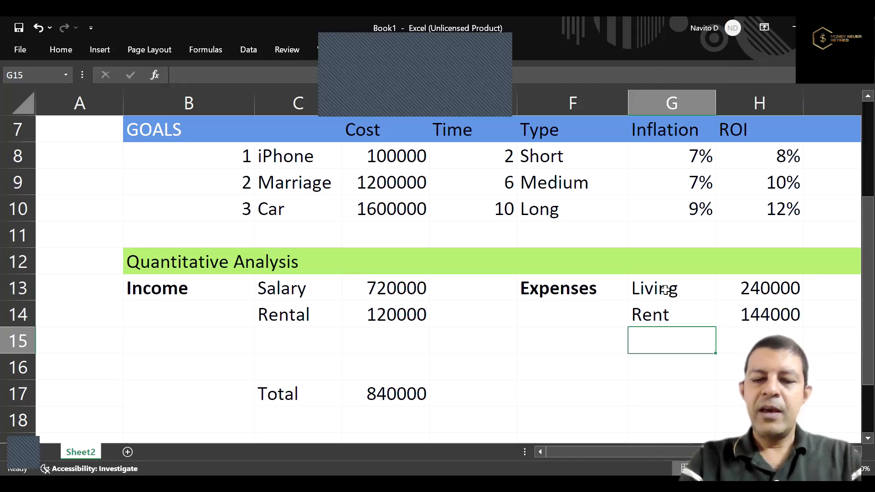
# Add Misc as the third expense in cell G15, with the yearly amount =5000*12 in cell H15.
pyautogui.write('Misl')
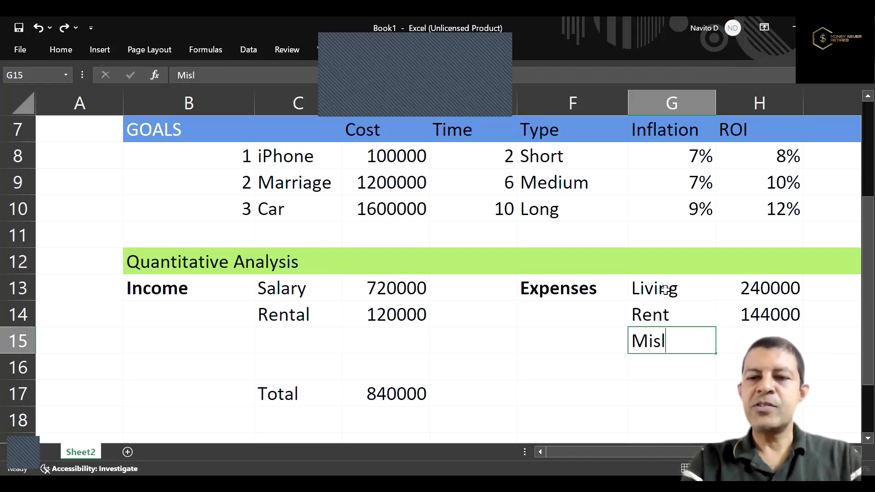
pyautogui.press('Tab')
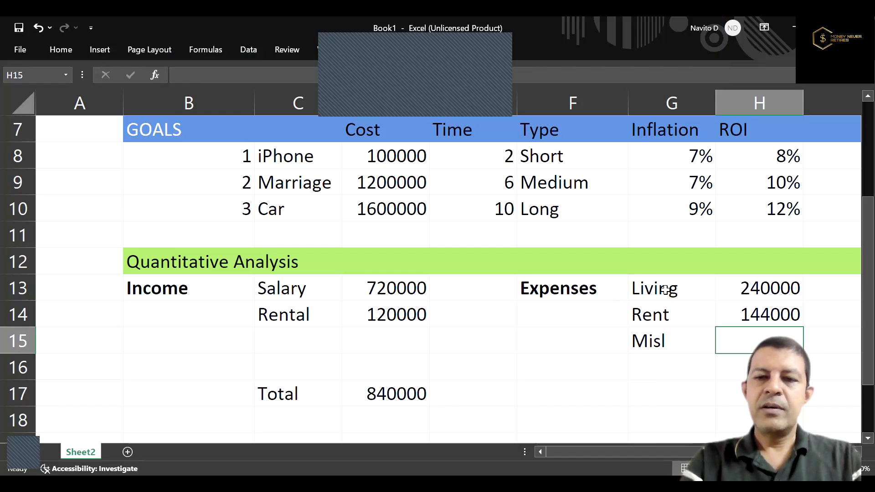
pyautogui.click(676, 335)
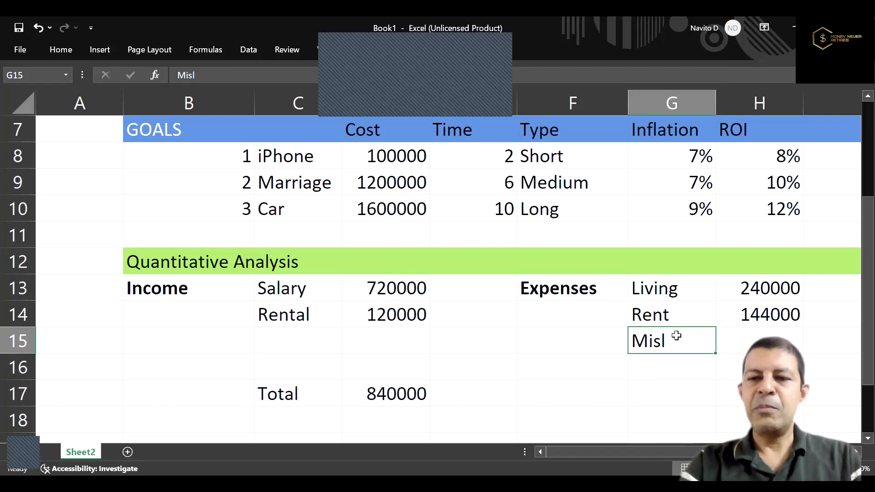
pyautogui.doubleClick(676, 336)
pyautogui.press('BackSpace')
pyautogui.write('c')
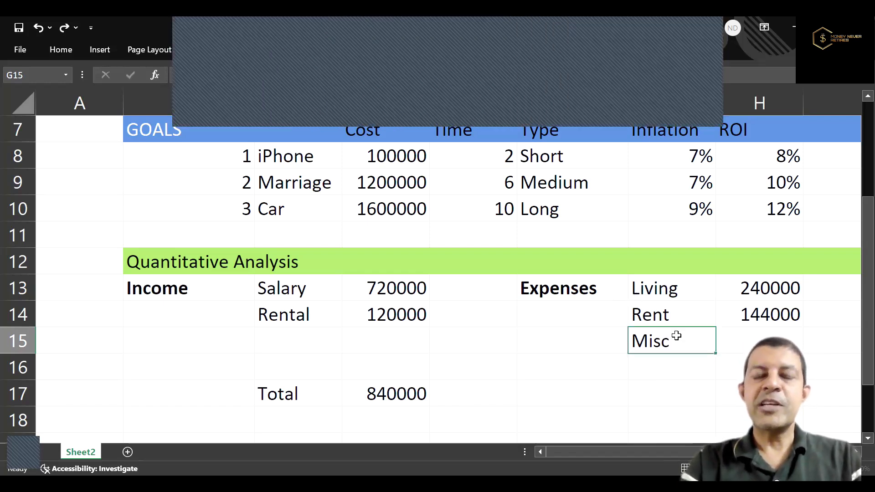
pyautogui.press('Tab')
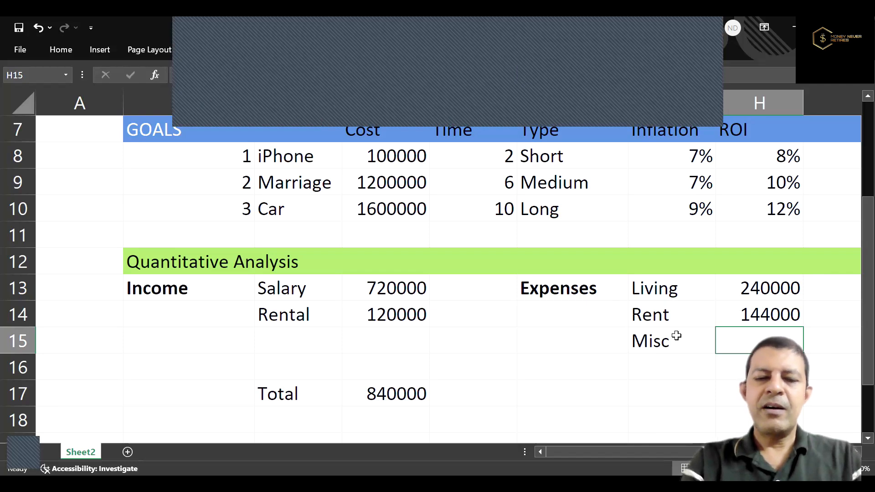
pyautogui.write('=5000*12')
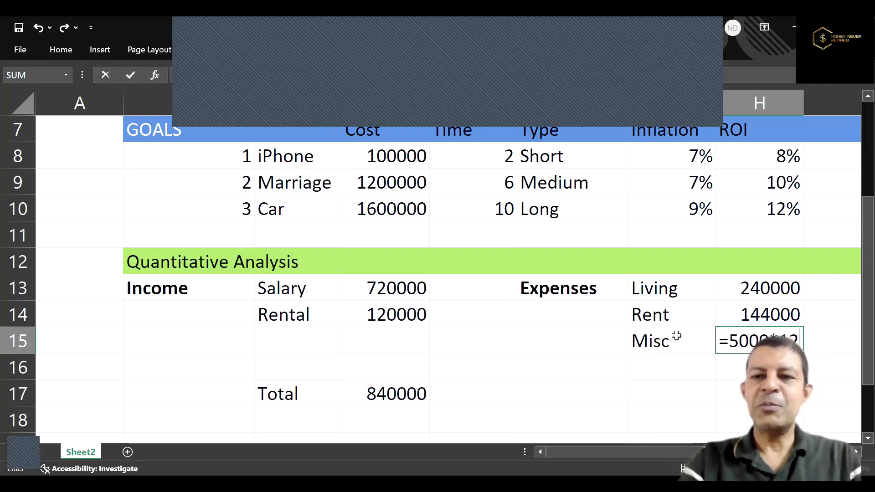
pyautogui.press('Return')
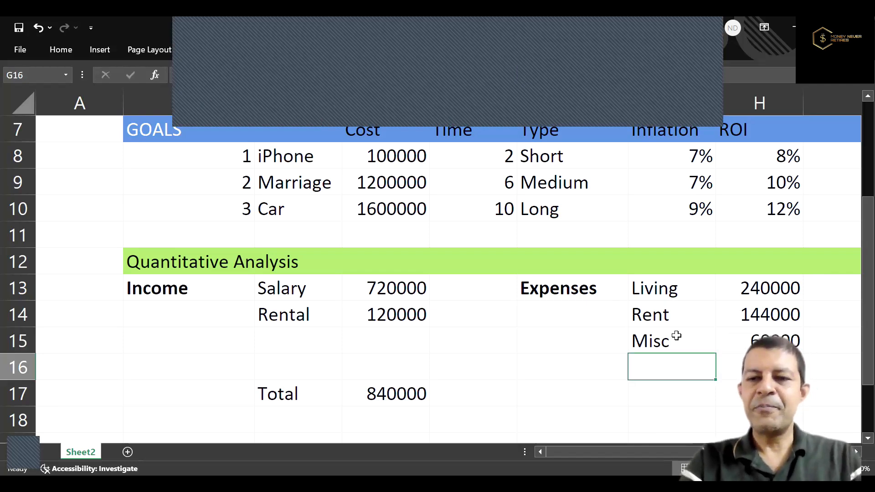
# Copy the income Total label and its sum from C17:D17 to G17:H17, so that H17 adds up H13:H16.
pyautogui.press('Down')
pyautogui.press('Left')
pyautogui.press('Left')
pyautogui.press('Left')
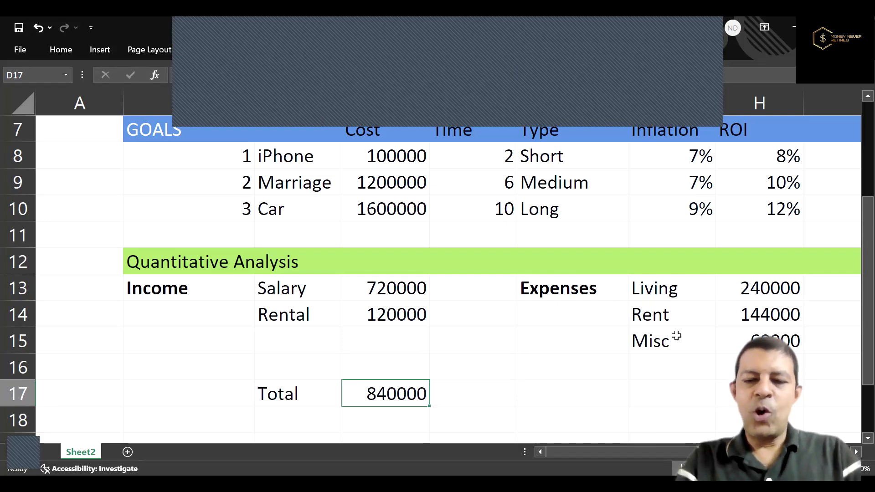
pyautogui.hotkey('shift', 'Left')
pyautogui.hotkey('ctrl', 'c')
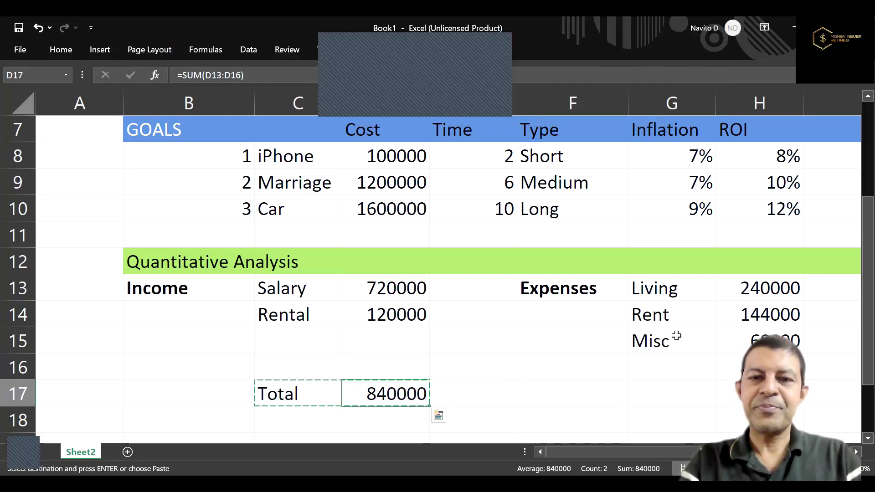
pyautogui.press('Right')
pyautogui.press('Right')
pyautogui.press('Right')
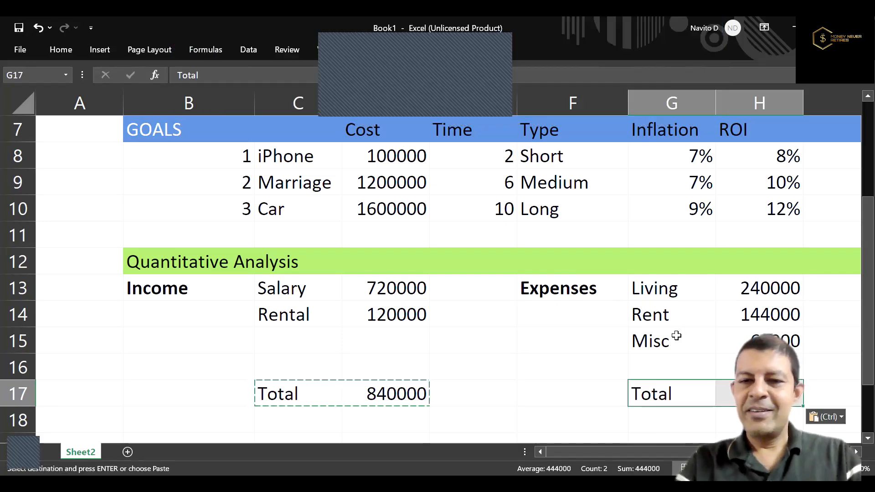
pyautogui.press('Escape')
pyautogui.hotkey('alt', '=')
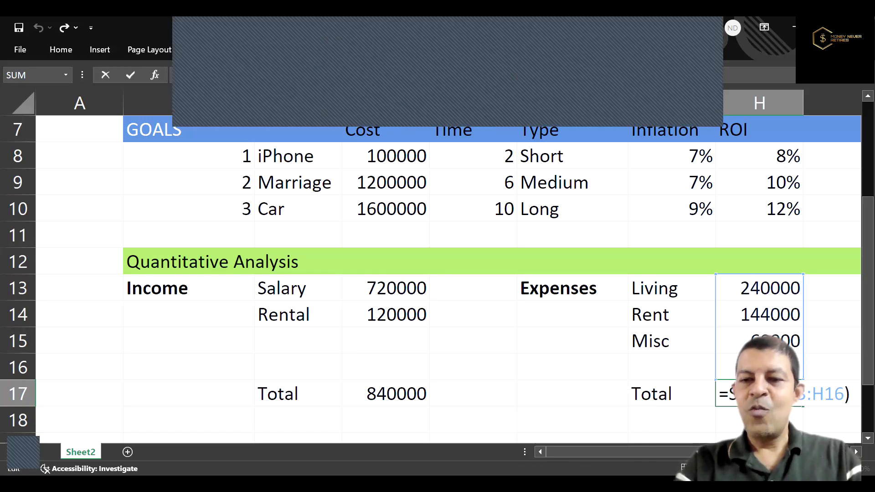
pyautogui.hotkey('ctrl', 'Return')
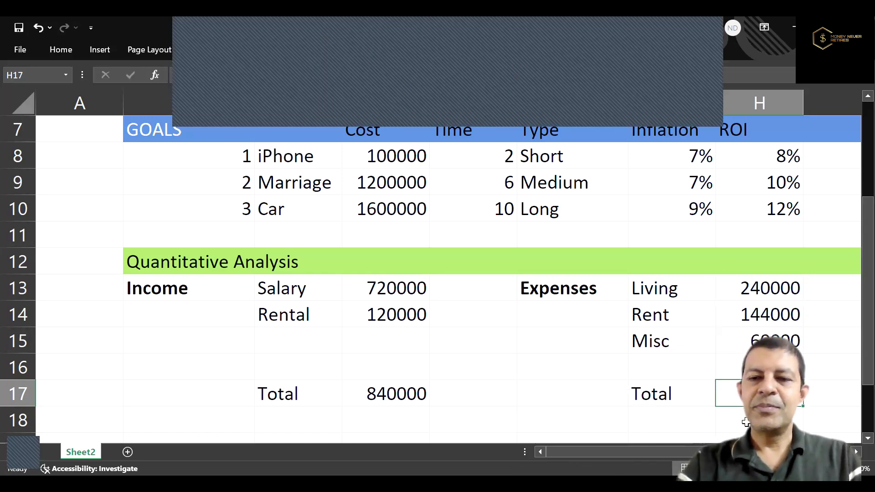
pyautogui.click(569, 424)
pyautogui.write('S')
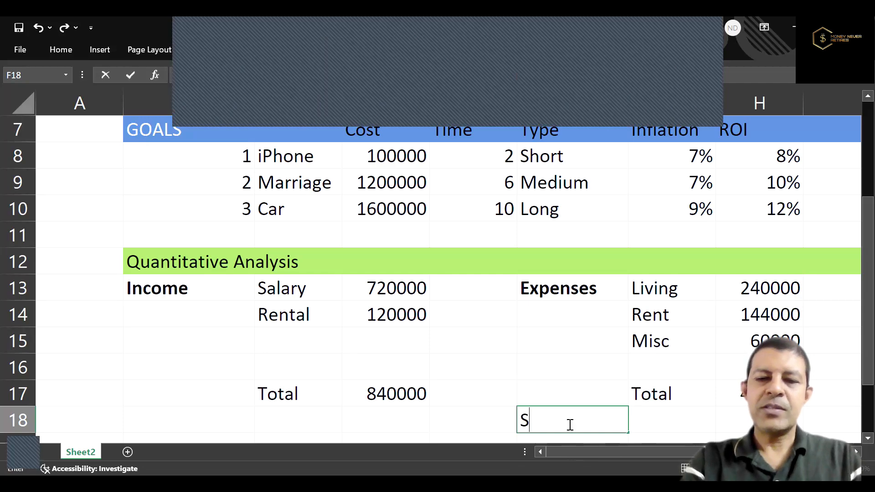
pyautogui.write('ur')
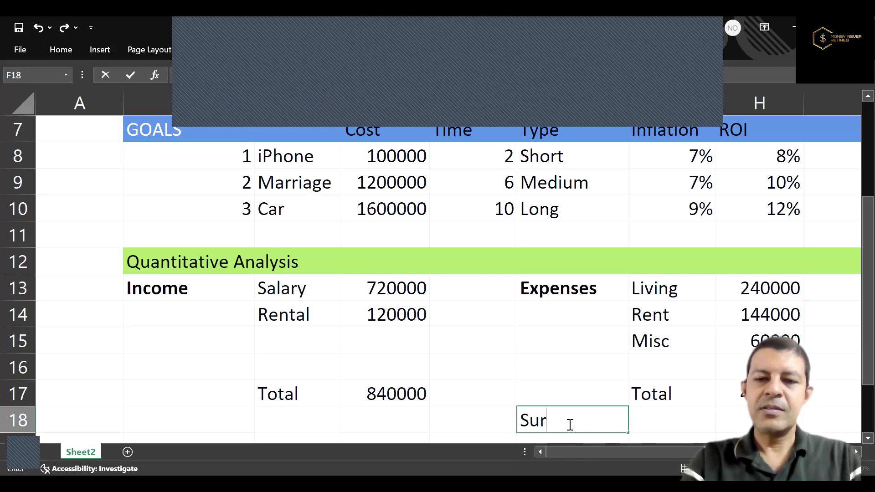
pyautogui.press('Escape')
pyautogui.write('00')
pyautogui.press('Escape')
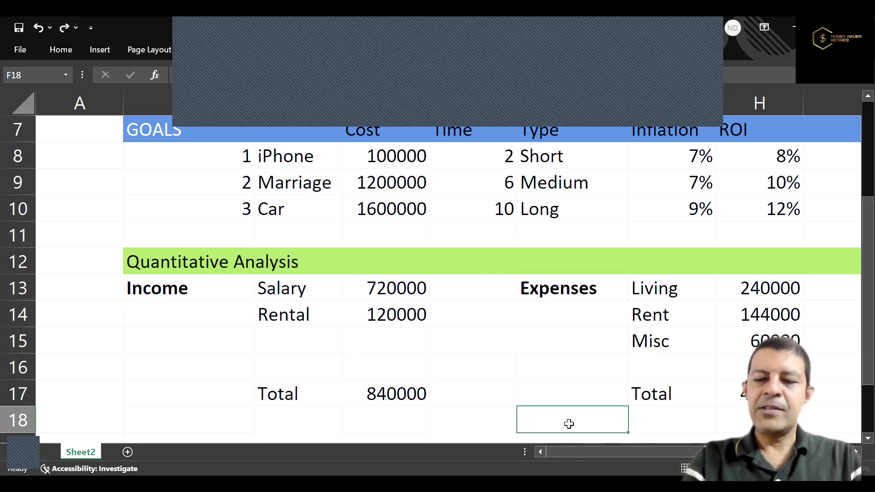
# Enter the label Surplus in cell G19, two rows below the expenses total.
pyautogui.press('Right')
pyautogui.press('Right')
pyautogui.press('Right')
pyautogui.press('Right')
pyautogui.hscroll(1, 569, 424)
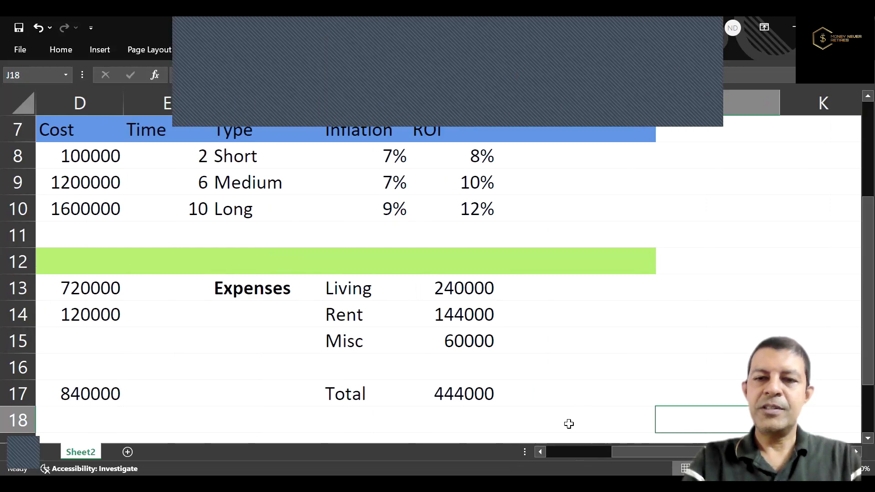
pyautogui.scroll(-1, 371, 425)
pyautogui.click(371, 424)
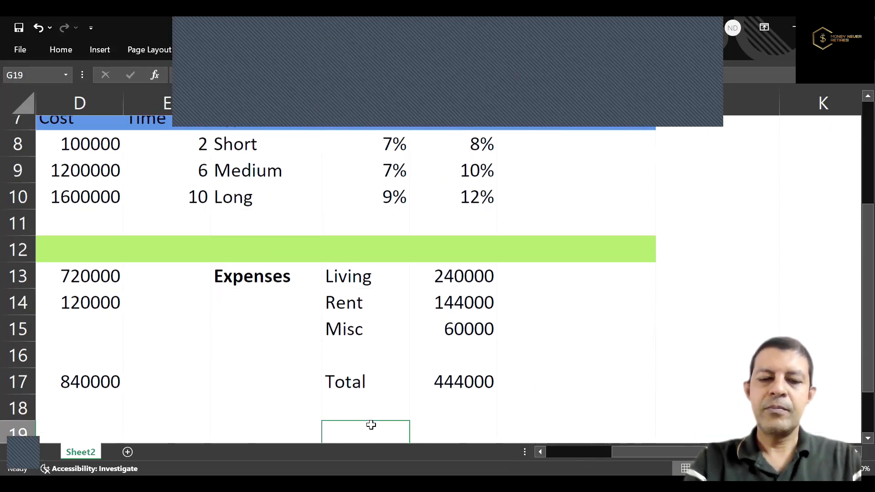
pyautogui.write('Surplus')
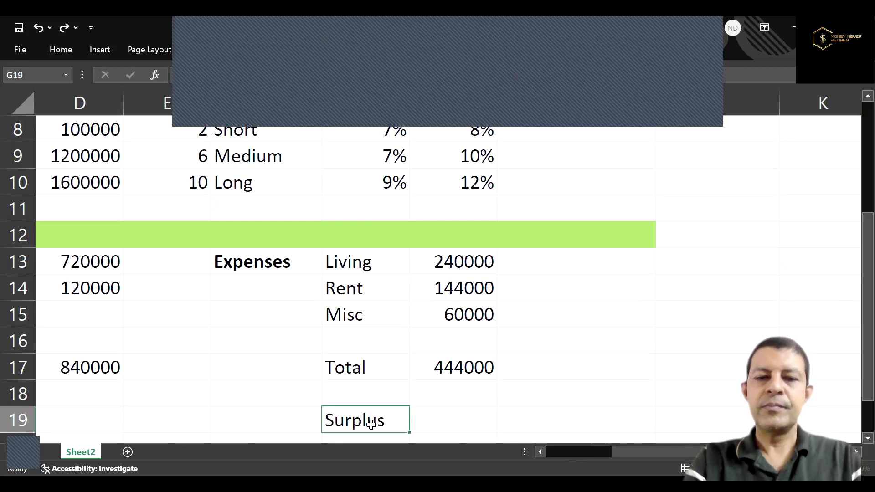
# Calculate the surplus in cell I19 as total income minus total expenses with =D17-H17.
pyautogui.press('Right')
pyautogui.press('Right')
pyautogui.write('=')
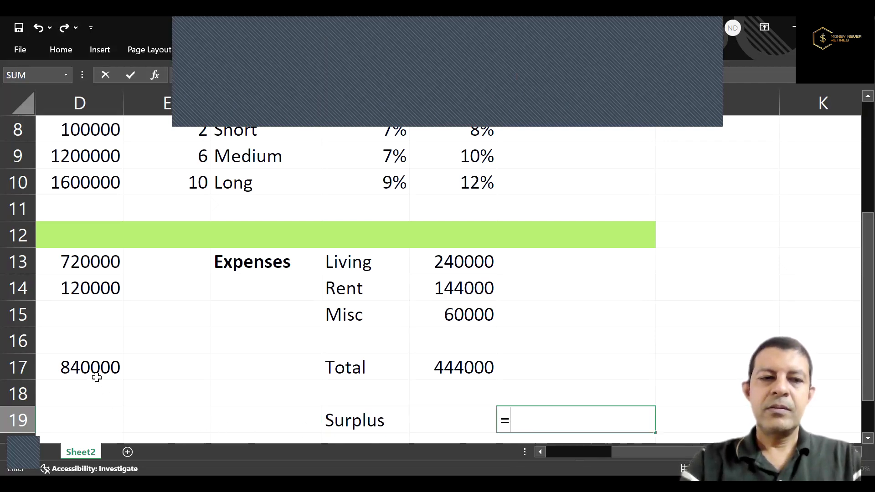
pyautogui.click(97, 377)
pyautogui.write('-')
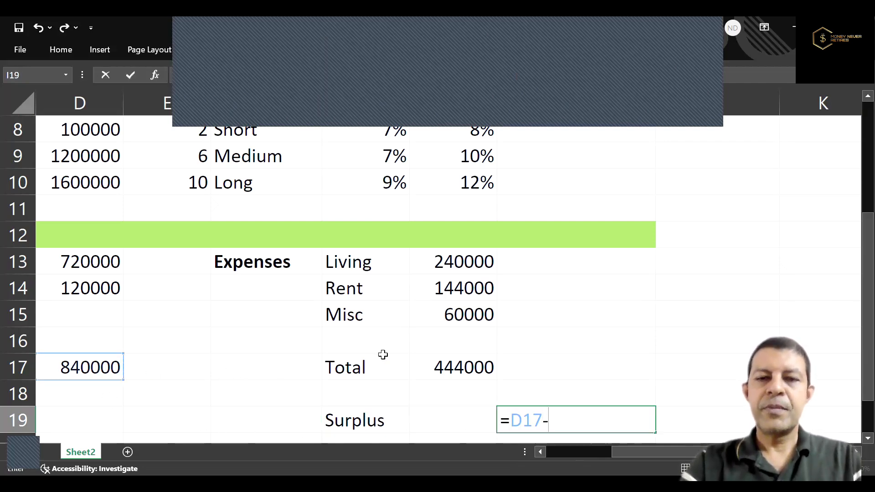
pyautogui.click(441, 366)
pyautogui.press('Return')
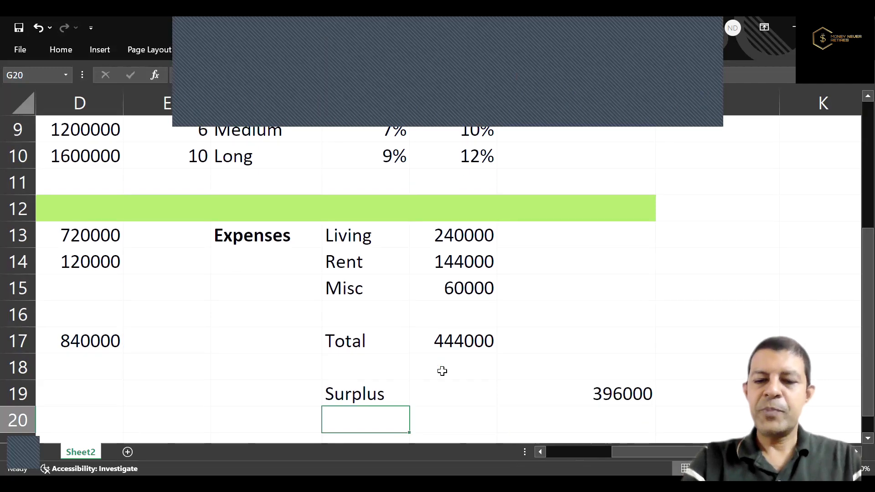
# Make the surplus amount in cell I19 bold.
pyautogui.press('Up')
pyautogui.press('Right')
pyautogui.press('Right')
pyautogui.hotkey('ctrl', 'b')
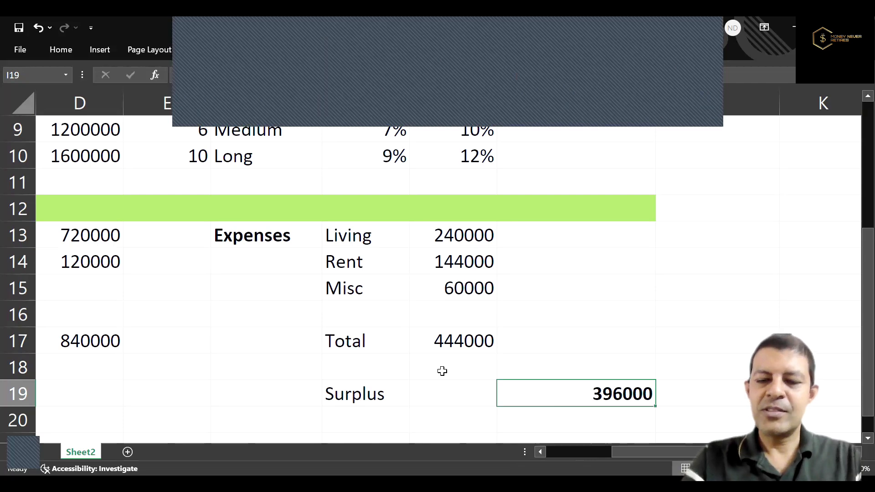
# Add a bold Asset heading in cell B21, below the income section.
pyautogui.press('Down')
pyautogui.press('Down')
pyautogui.press('Left')
pyautogui.press('Left')
pyautogui.press('Left')
pyautogui.press('Left')
pyautogui.press('Left')
pyautogui.press('Left')
pyautogui.press('Left')
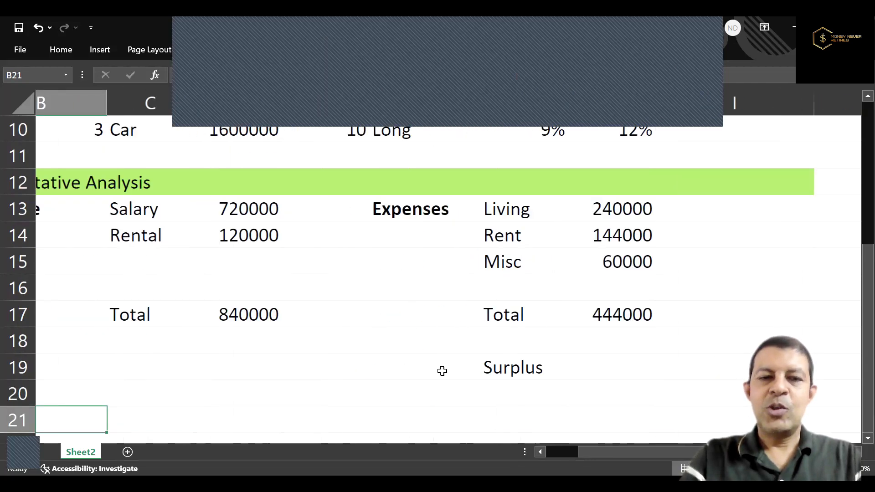
pyautogui.hscroll(-1, 442, 370)
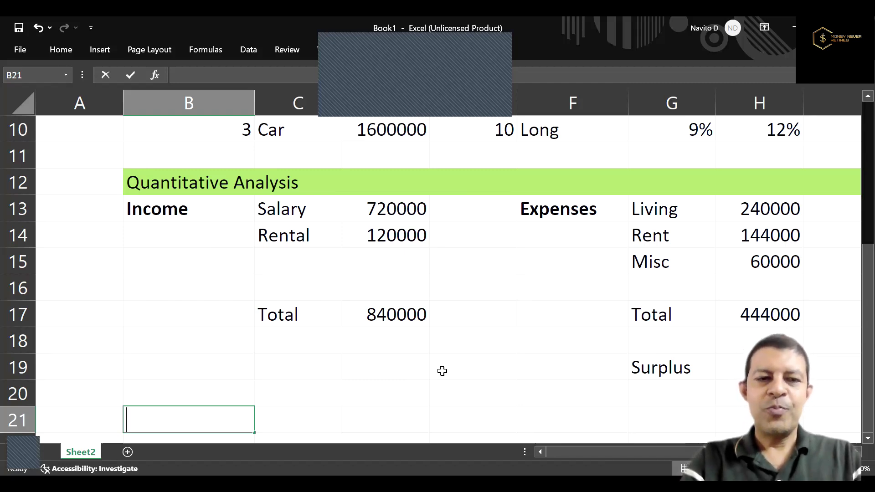
pyautogui.write('Asset')
pyautogui.scroll(-1, 442, 371)
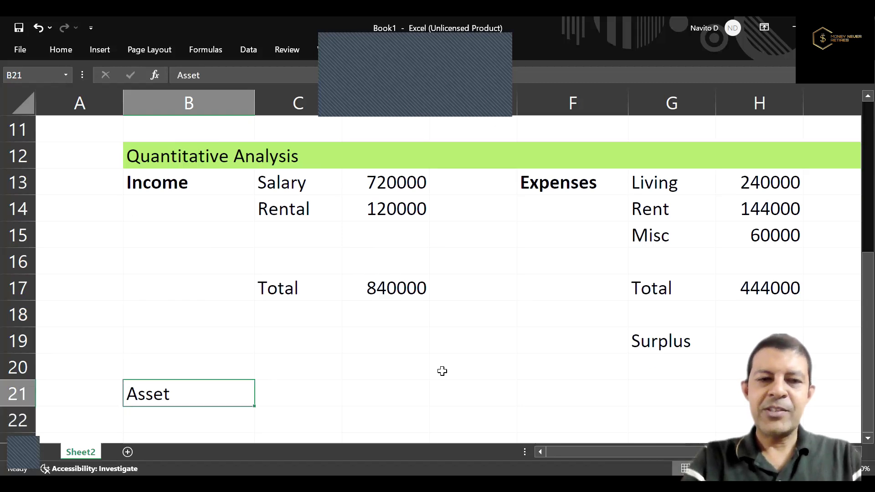
pyautogui.hotkey('ctrl', 'b')
pyautogui.press('Tab')
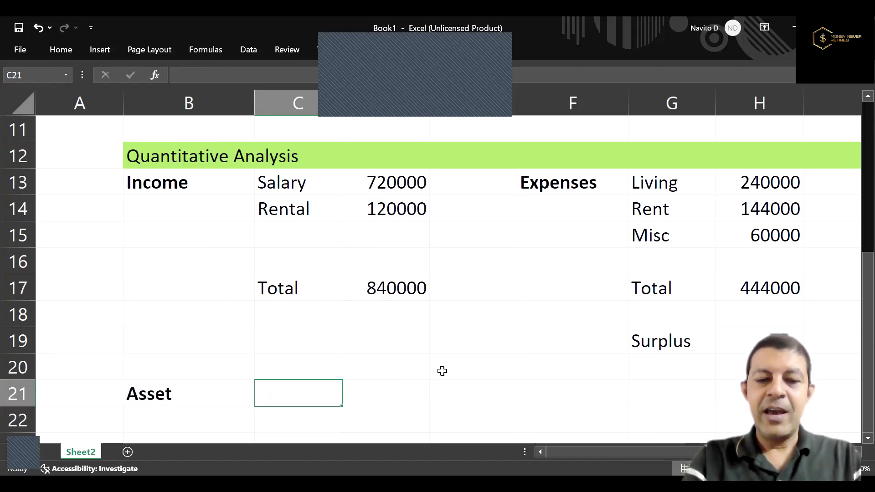
# Add Flat as the first asset in cell C21, valued in D21 from the rental income with =D14/2%.
pyautogui.write('Flat')
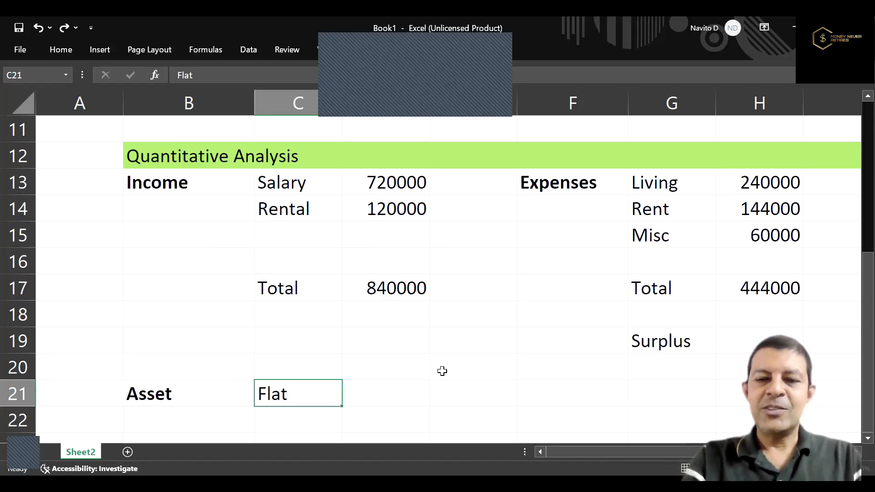
pyautogui.press('Tab')
pyautogui.write('=')
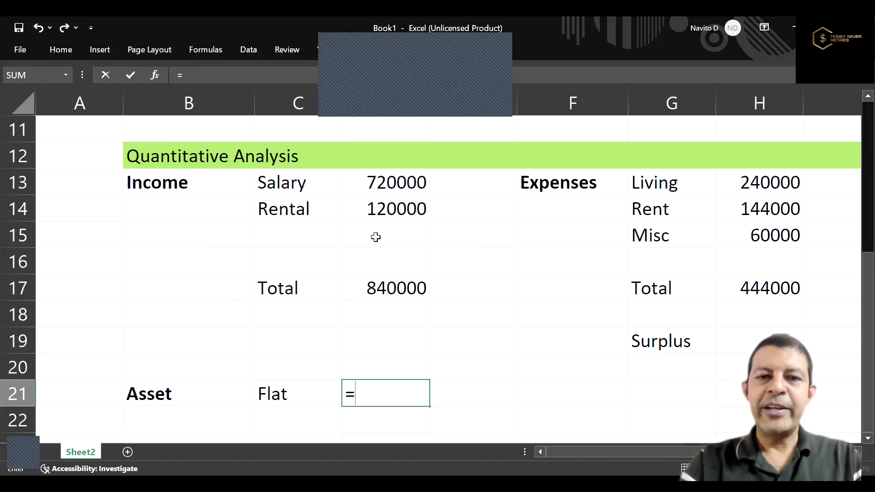
pyautogui.click(393, 210)
pyautogui.write('/2%')
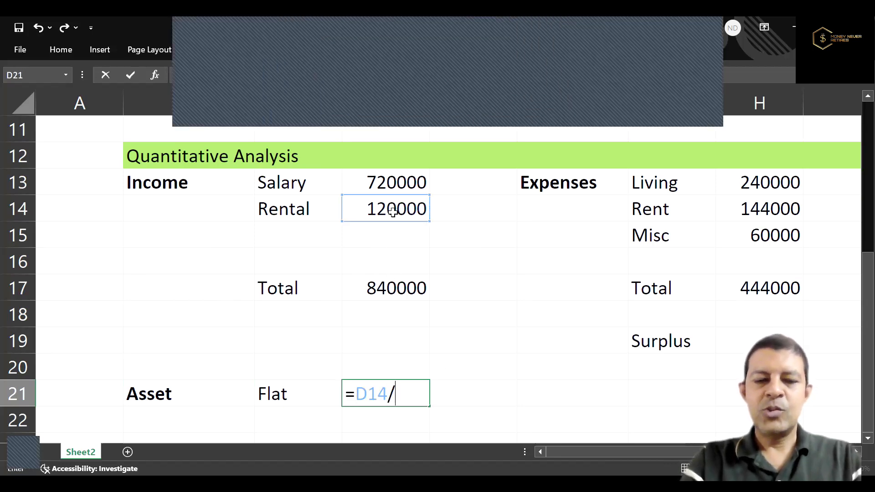
pyautogui.press('Return')
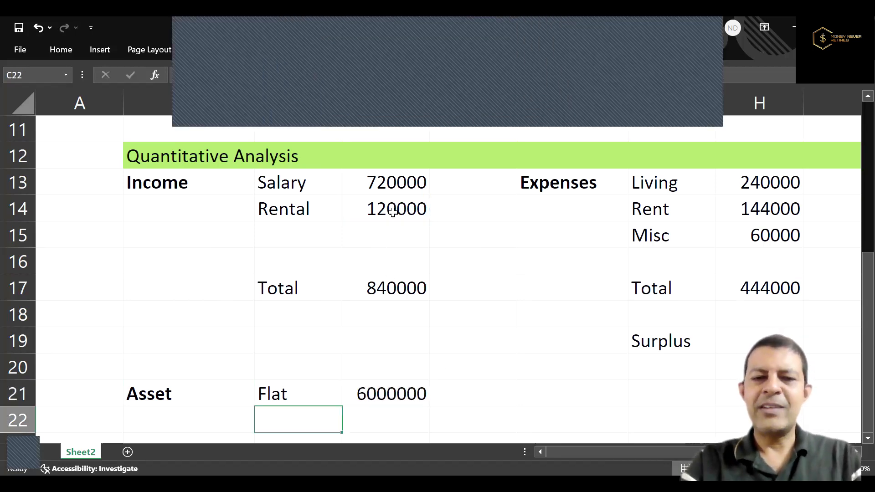
# Change the flat's valuation formula in cell D21 to divide the rental income by 2.5%.
pyautogui.click(381, 395)
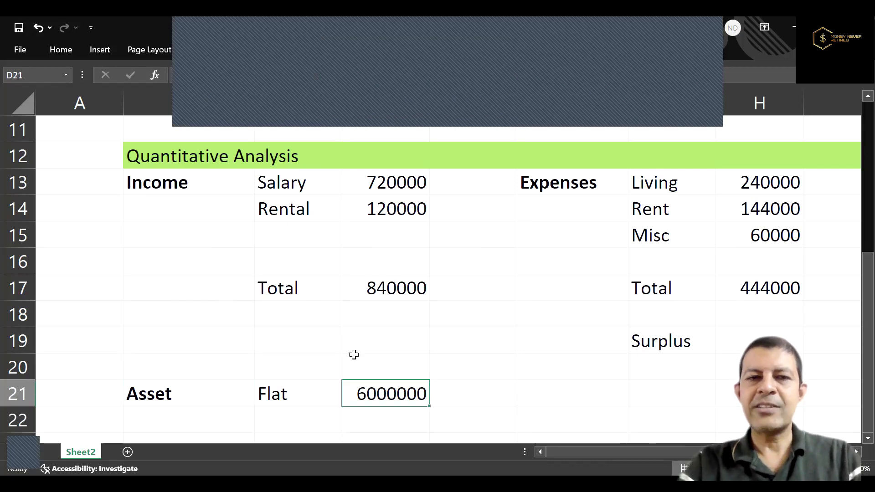
pyautogui.click(210, 79)
pyautogui.write('.5')
pyautogui.press('Return')
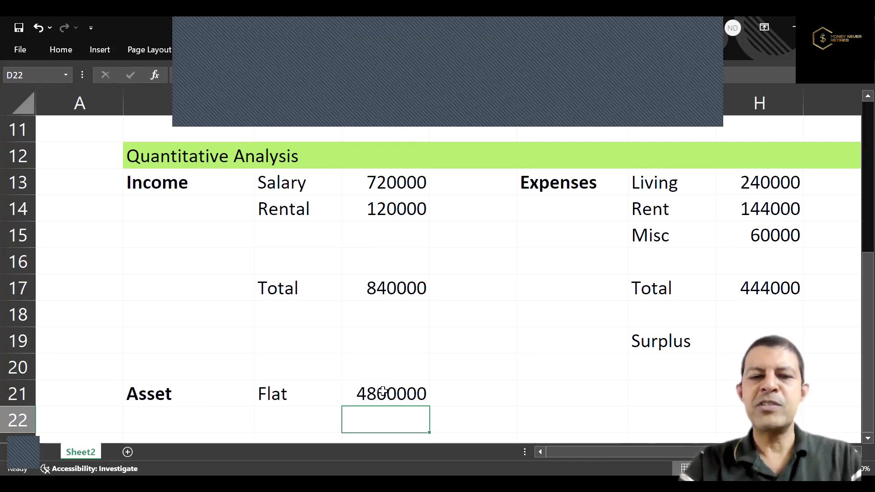
# Add Mutual Fund Equity as the second asset in cell C22, with the value 100000 in cell D22.
pyautogui.click(405, 393)
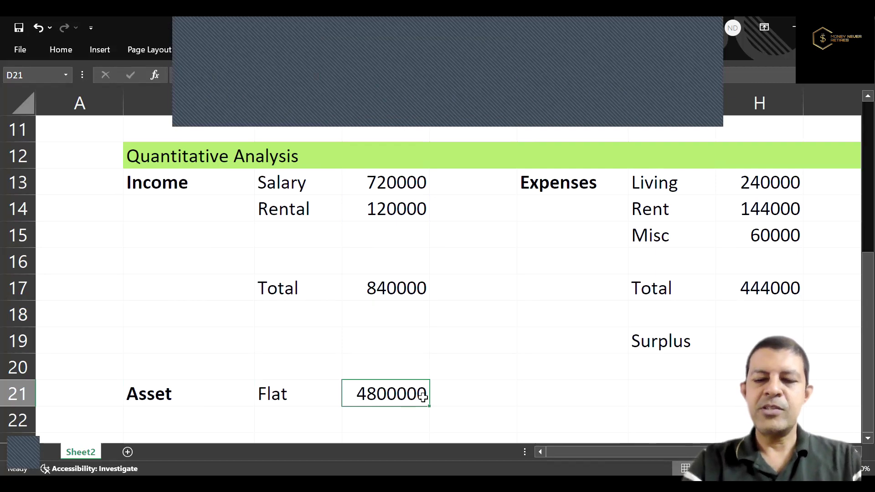
pyautogui.press('Return')
pyautogui.press('Left')
pyautogui.write('Mu')
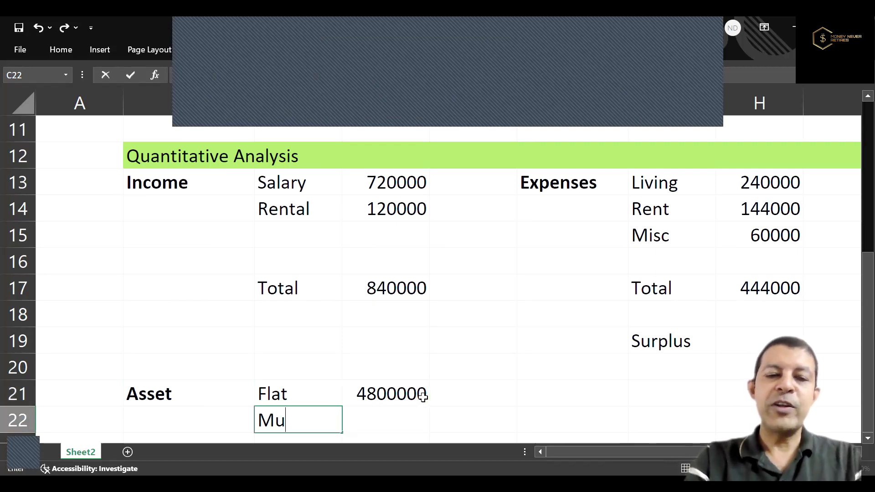
pyautogui.write('tual Fun')
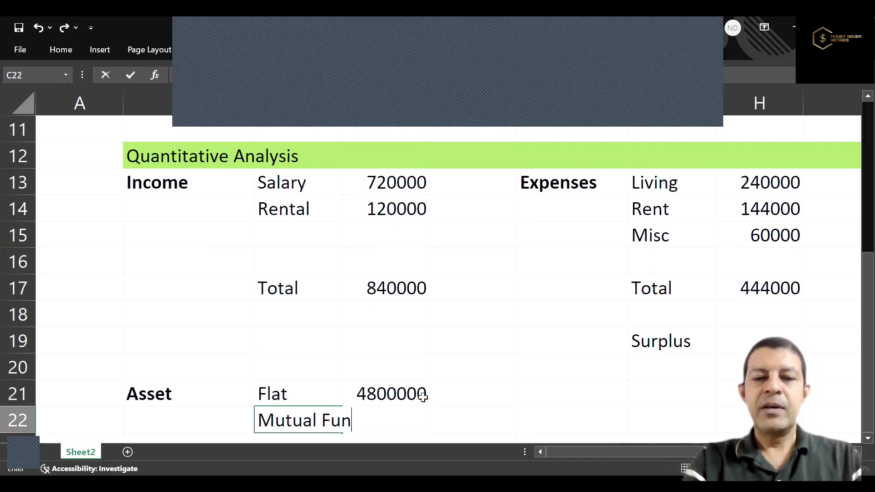
pyautogui.write('d Equity')
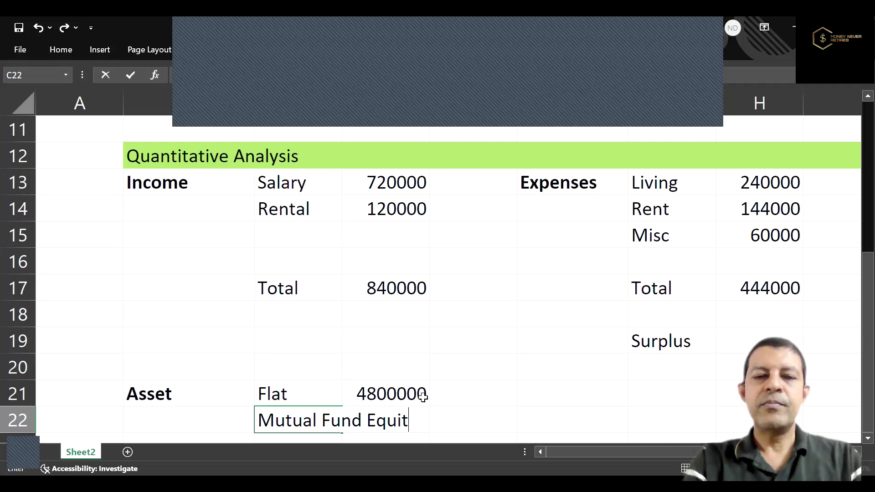
pyautogui.press('Return')
pyautogui.click(423, 397)
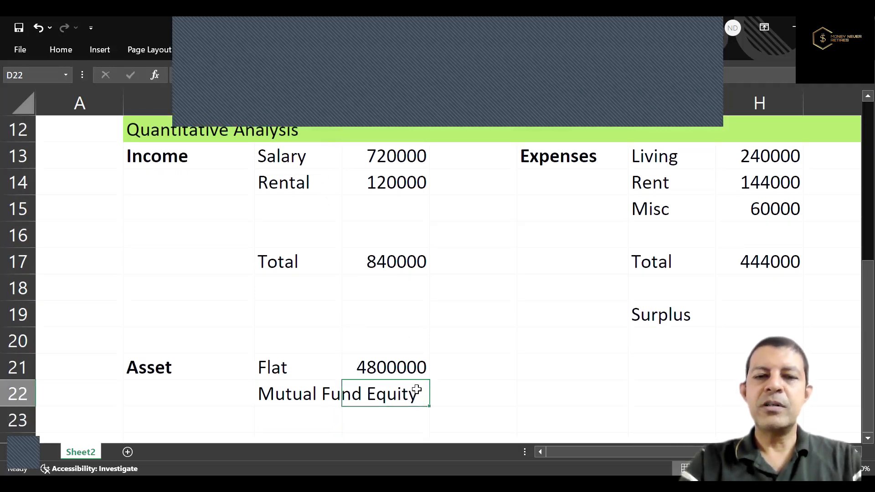
pyautogui.write('=100000')
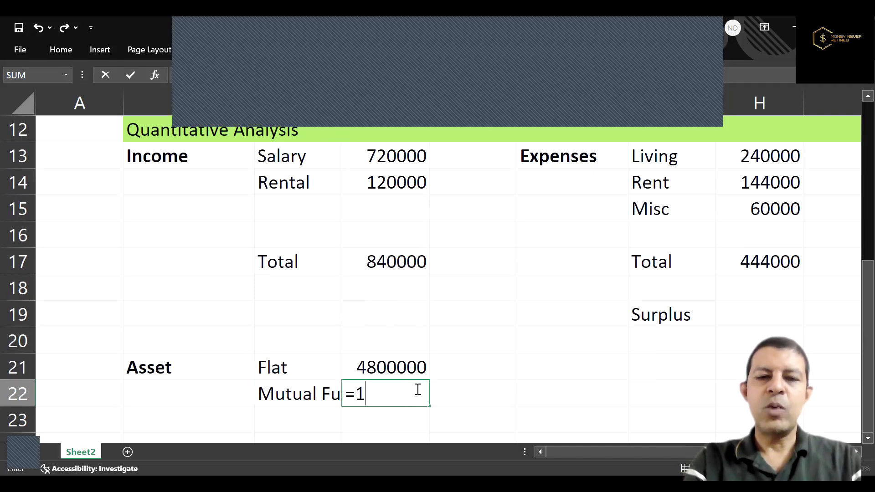
pyautogui.click(417, 390)
pyautogui.press('Return')
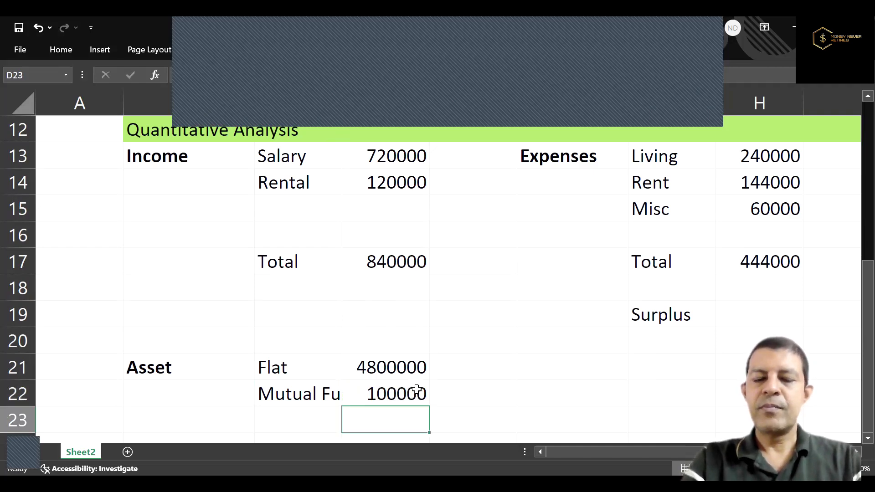
pyautogui.click(416, 390)
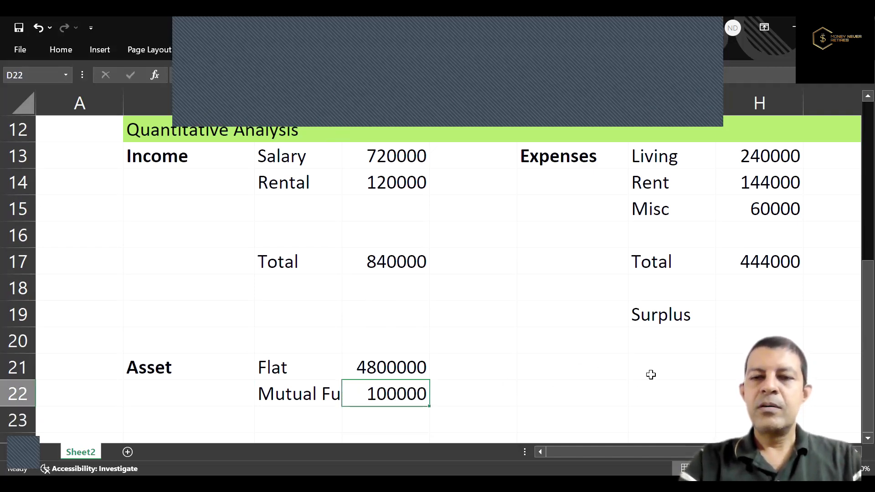
# Add a bold Liabilities heading in cell F21, in the same row as the Asset heading.
pyautogui.click(593, 364)
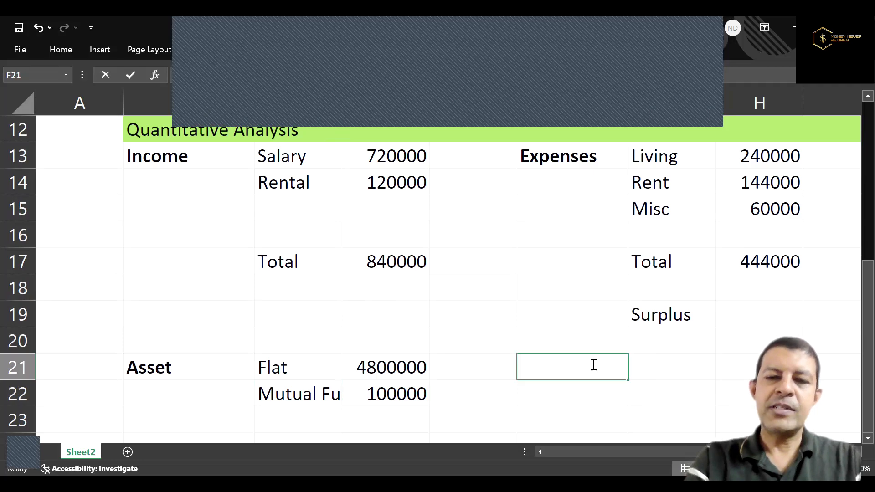
pyautogui.write('Liabili')
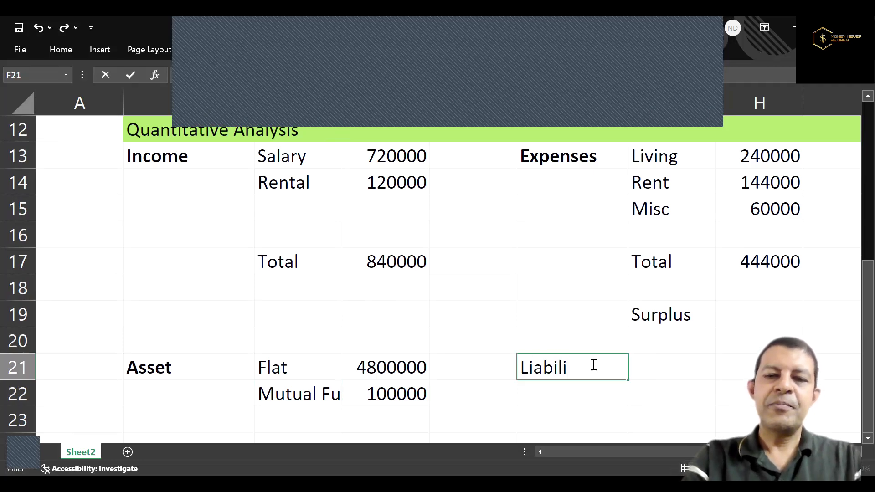
pyautogui.write('ties')
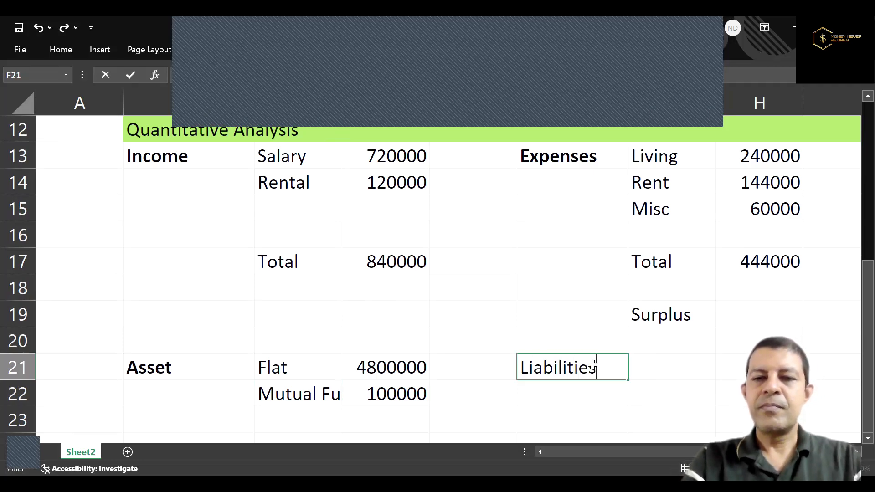
pyautogui.hotkey('ctrl', 'Return')
pyautogui.hotkey('ctrl', 'b')
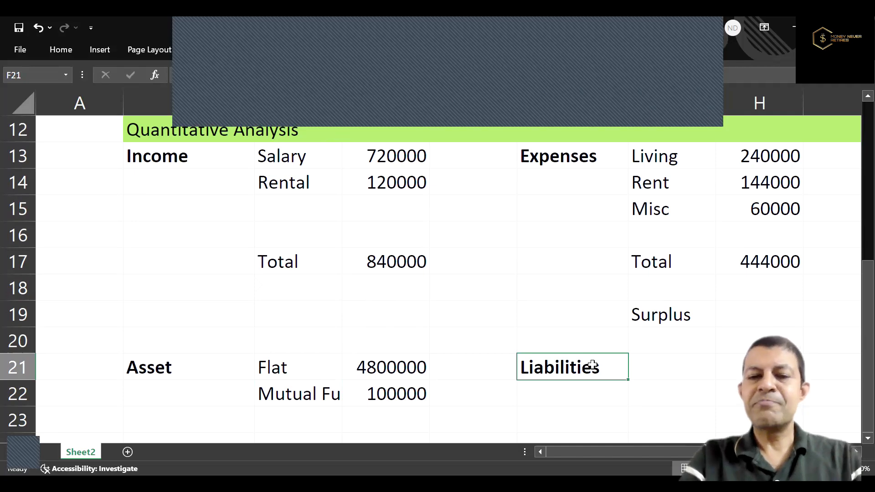
# List EMI in cell G21 and Loan in cell G22 as liabilities, and keep cell G23 empty.
pyautogui.press('Tab')
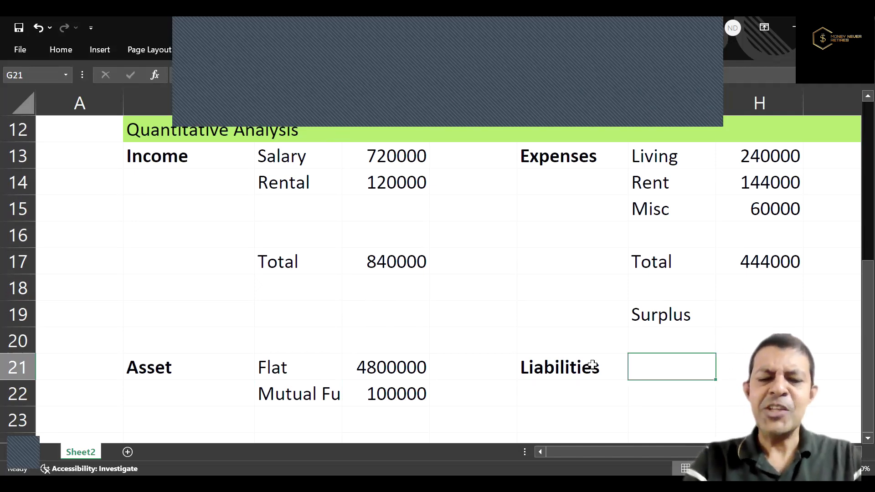
pyautogui.write('EMI')
pyautogui.press('Tab')
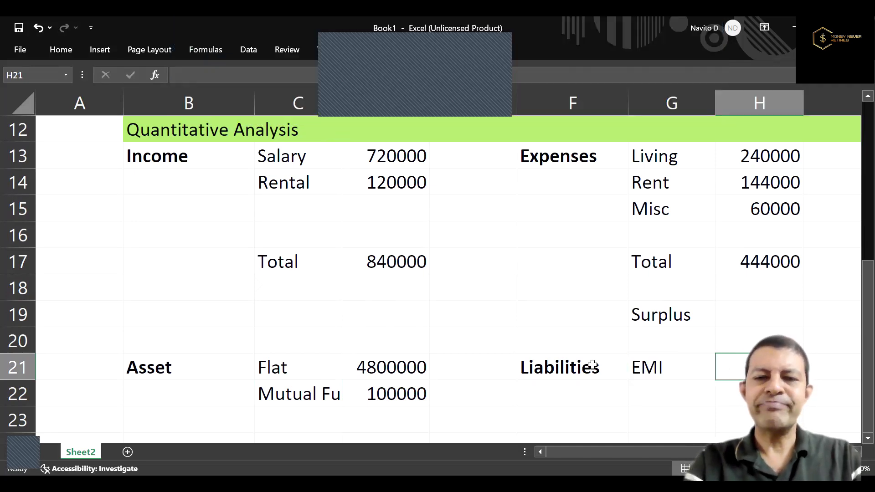
pyautogui.press('Return')
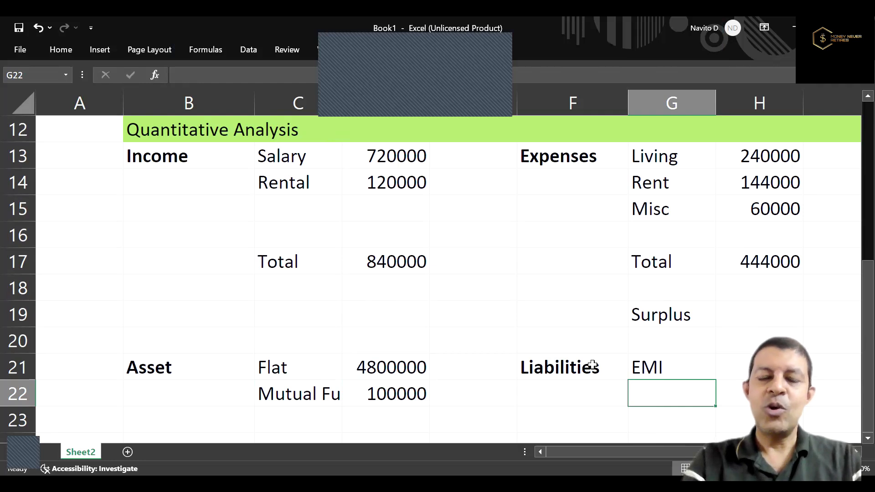
pyautogui.write('Loan')
pyautogui.press('Tab')
pyautogui.press('Return')
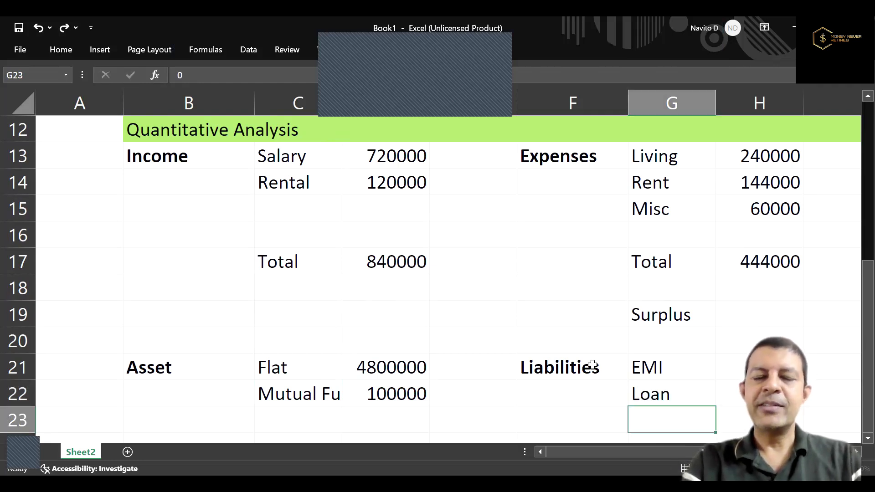
pyautogui.press('Delete')
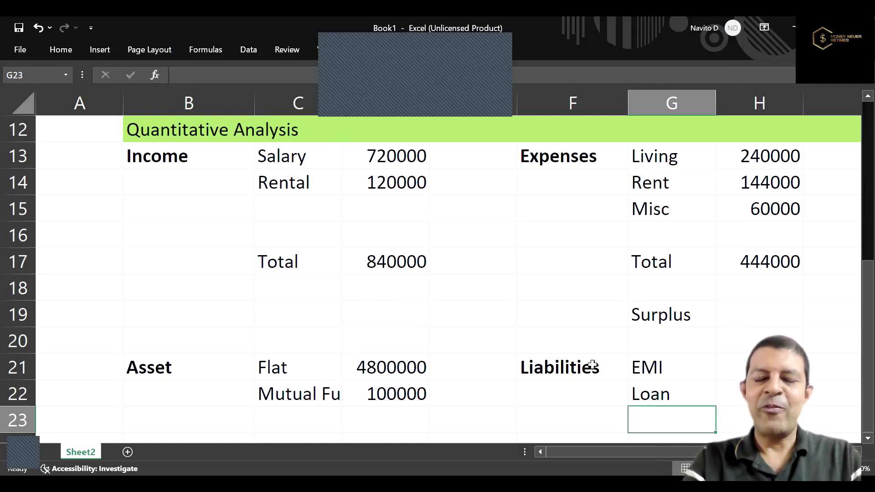
pyautogui.press('Up')
pyautogui.press('Up')
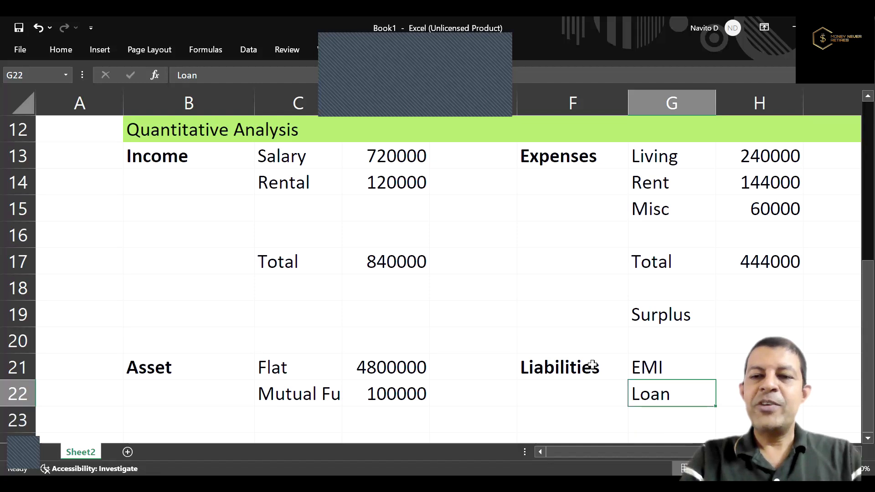
# Review the expense entries above the liabilities, ending at the Misc amount in cell H15.
pyautogui.press('Up')
pyautogui.press('Up')
pyautogui.press('Up')
pyautogui.press('Up')
pyautogui.press('Up')
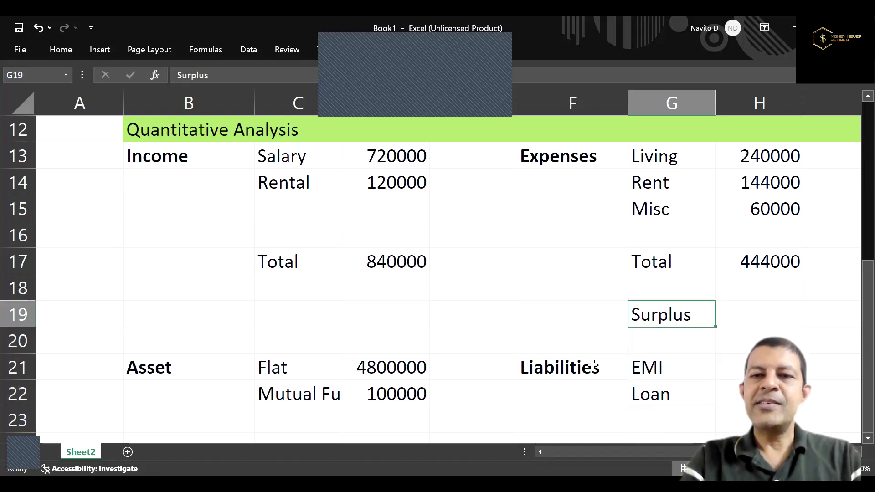
pyautogui.press('Up')
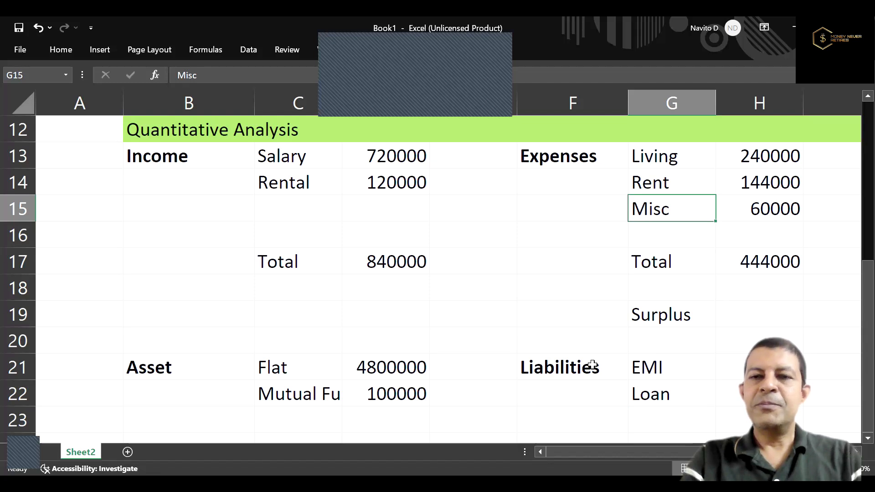
pyautogui.press('Right')
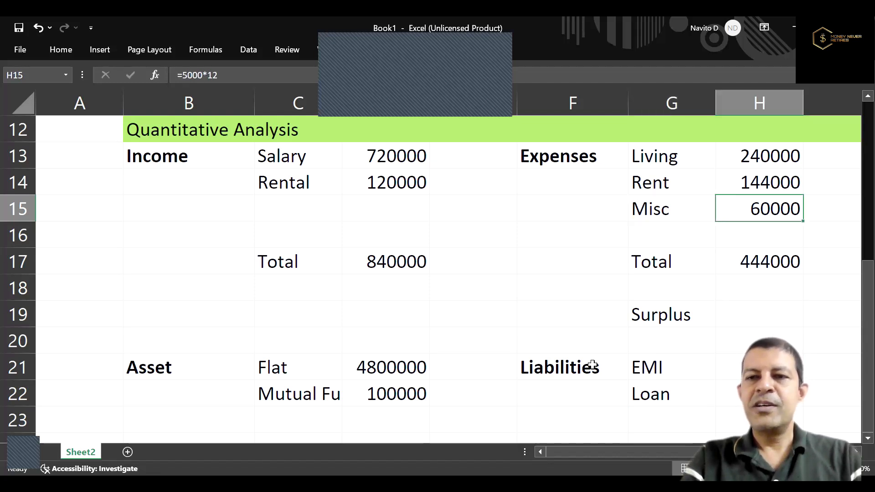
pyautogui.press('Left')
pyautogui.press('Right')
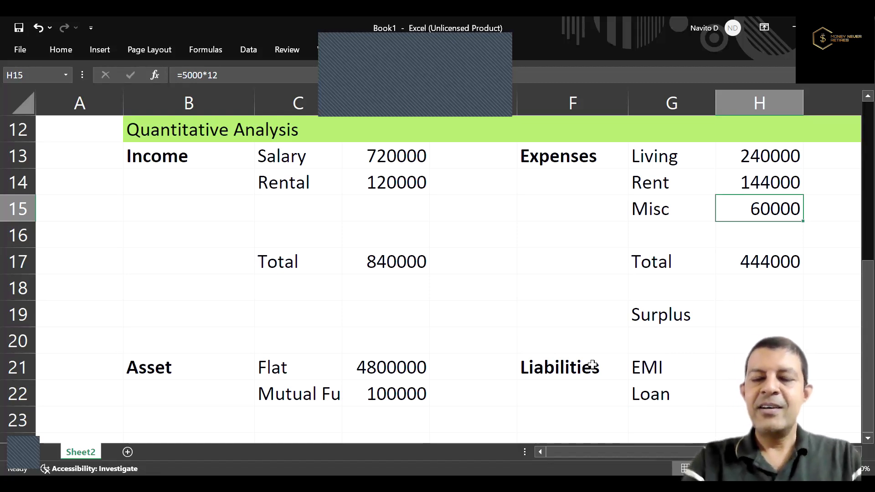
# Enter 0 as the amount for both EMI in cell H21 and Loan in cell H22.
pyautogui.press('Down')
pyautogui.press('Down')
pyautogui.press('Down')
pyautogui.press('Down')
pyautogui.press('Down')
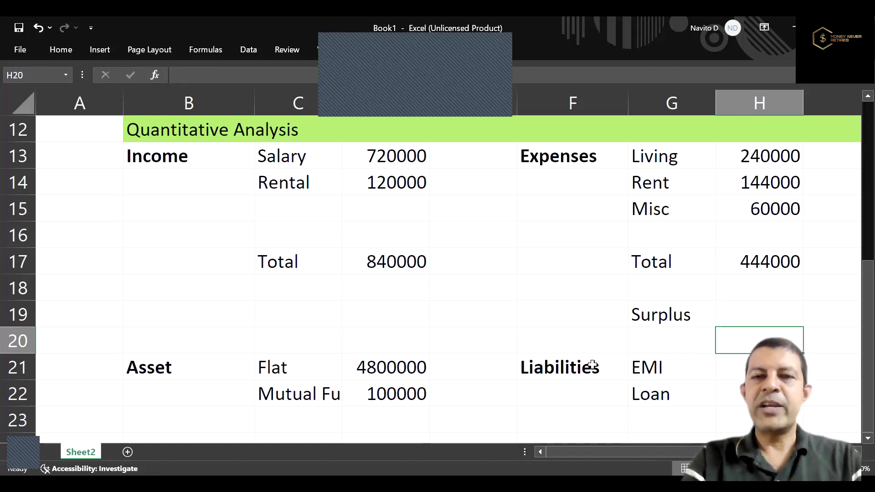
pyautogui.press('Down')
pyautogui.press('Down')
pyautogui.press('Down')
pyautogui.press('Down')
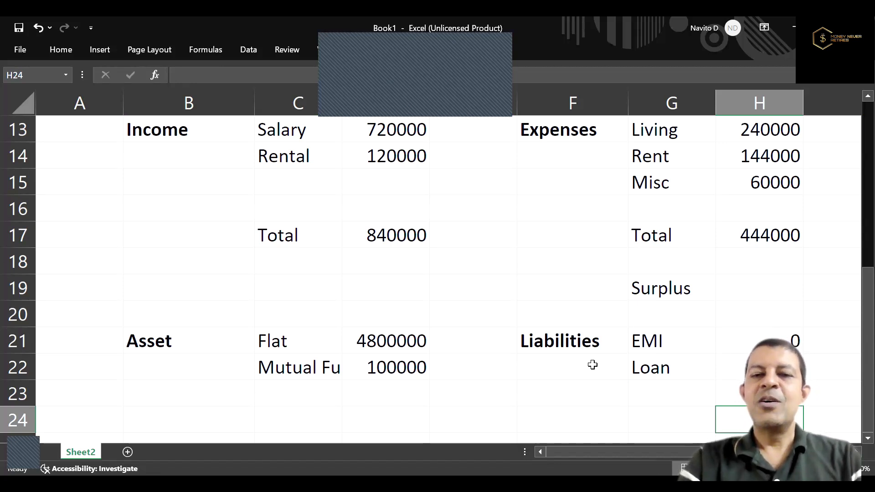
# Add the label Networth in cell G24, two rows below the Loan entry.
pyautogui.press('Up')
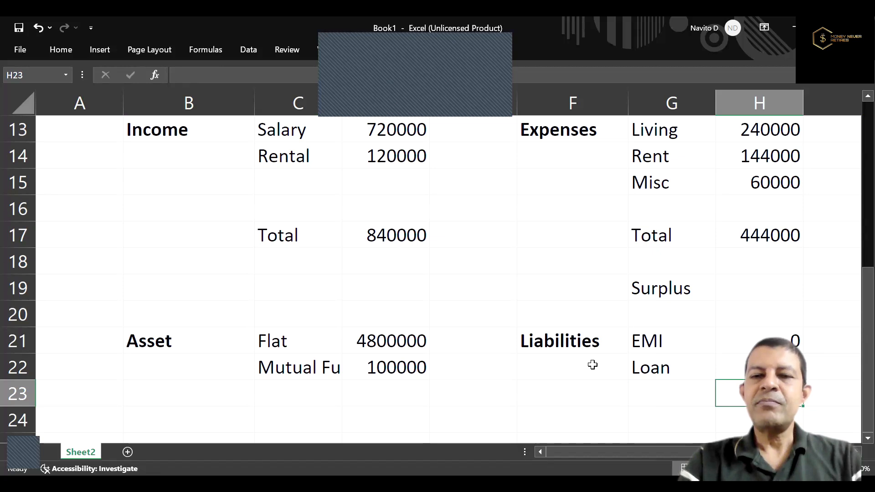
pyautogui.press('Down')
pyautogui.press('Left')
pyautogui.press('Left')
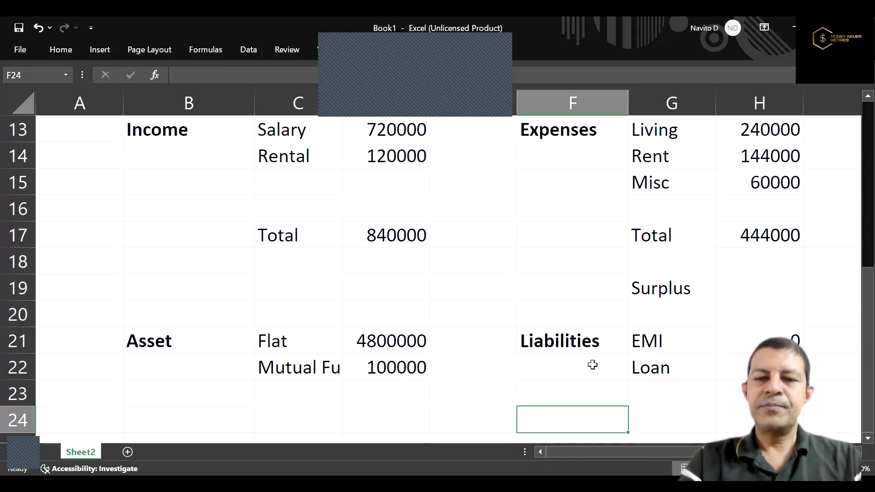
pyautogui.press('Right')
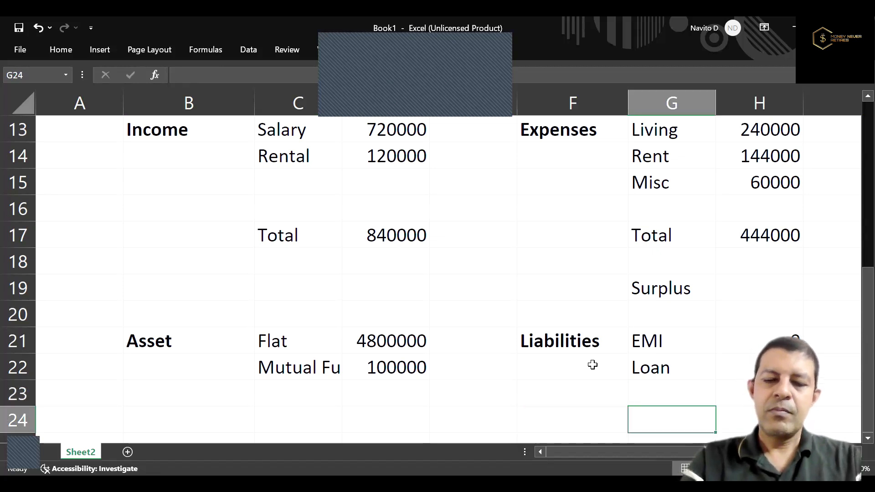
pyautogui.write('Network')
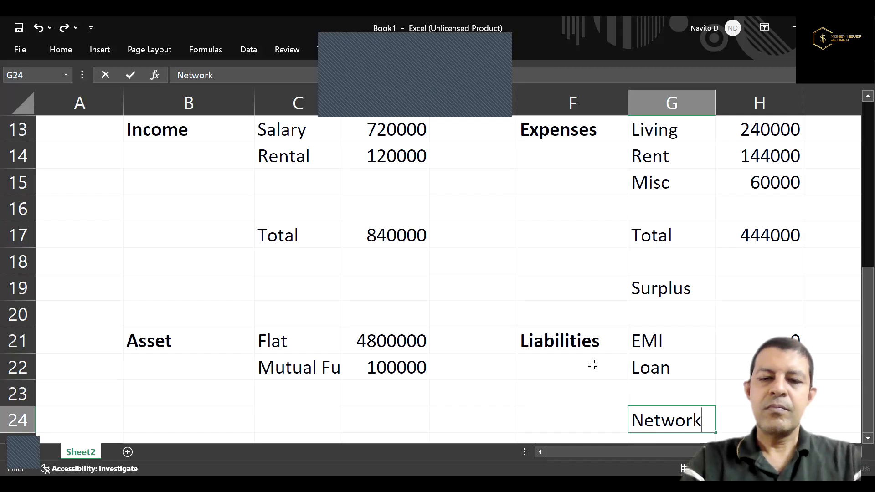
pyautogui.write('th')
# Calculate the net worth in cell I24 as the sum of assets D21:D23 minus the sum of liabilities H21:H23.
pyautogui.press('Right')
pyautogui.press('Right')
pyautogui.write('=')
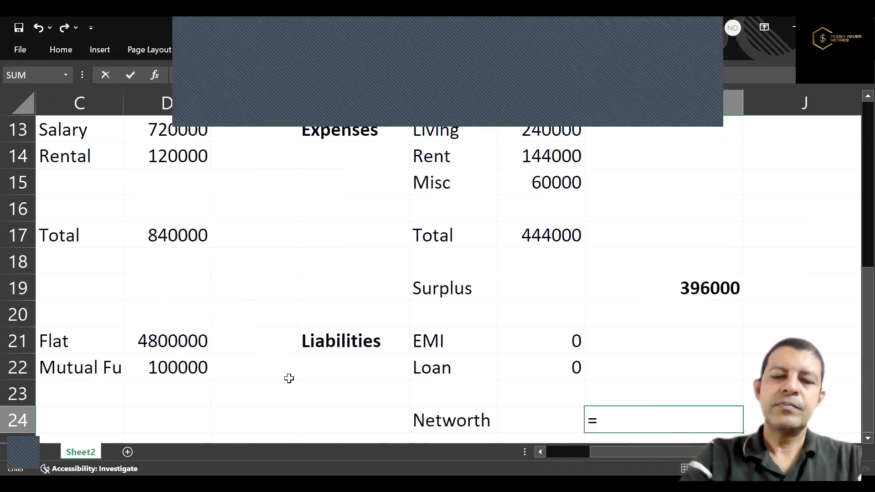
pyautogui.write('sum(')
pyautogui.moveTo(167, 339); pyautogui.dragTo(169, 393)
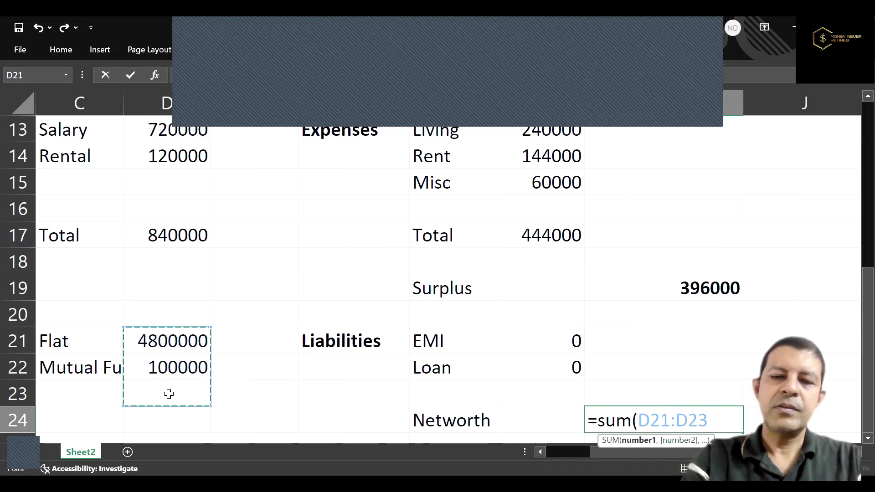
pyautogui.write(')-')
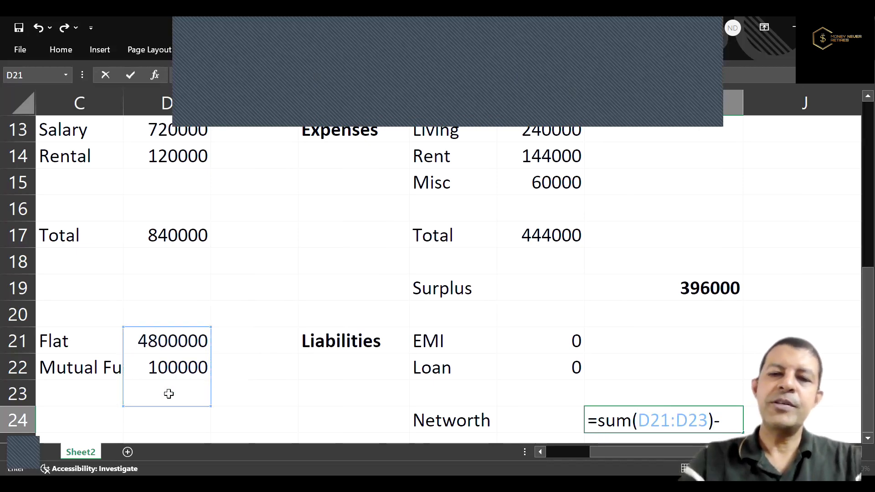
pyautogui.write('sum(')
pyautogui.moveTo(522, 344); pyautogui.dragTo(524, 383)
pyautogui.press('Return')
pyautogui.press('Return')
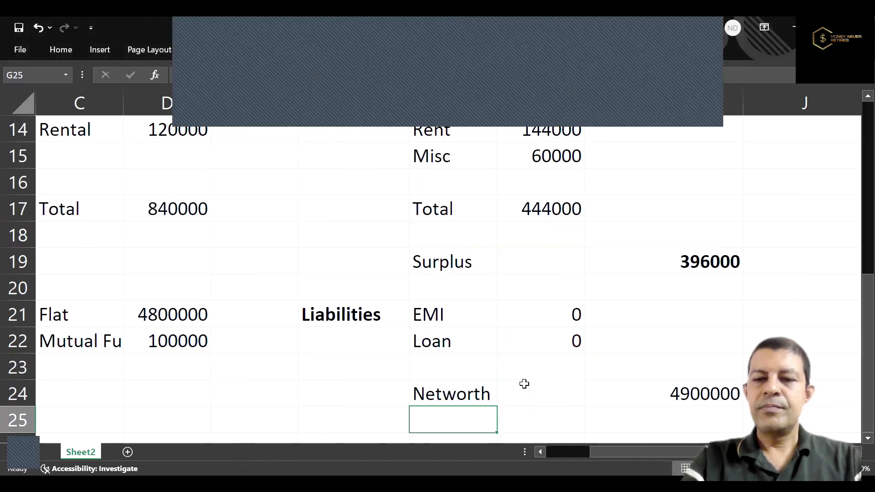
# Review the net worth result in cell I24 and the flat's value in cell D21 that feeds it.
pyautogui.press('Up')
pyautogui.press('Right')
pyautogui.press('Right')
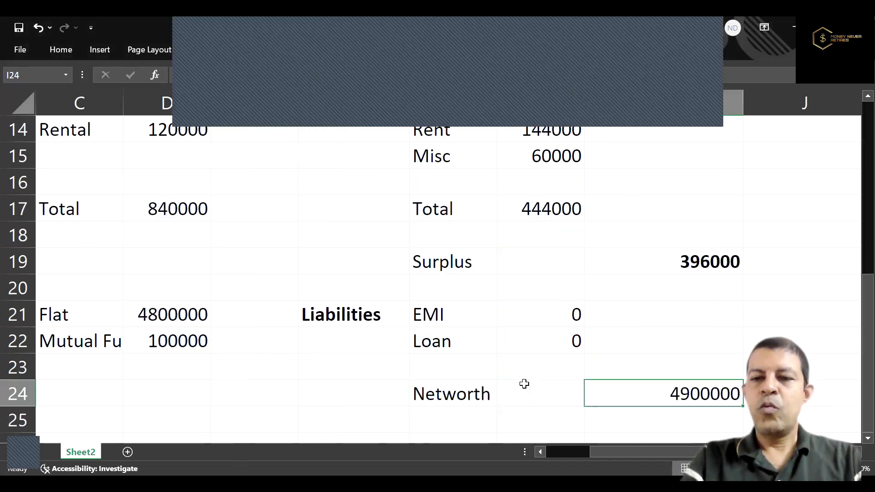
pyautogui.press('Left')
pyautogui.press('Left')
pyautogui.press('Left')
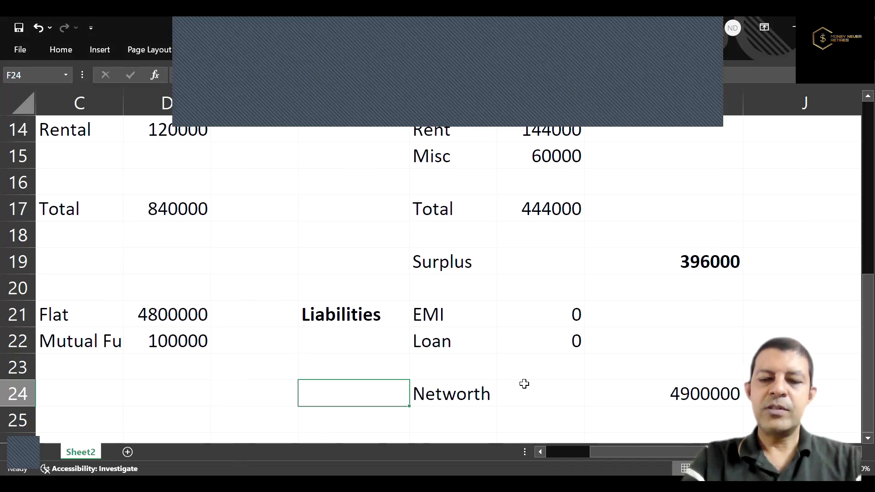
pyautogui.press('Left')
pyautogui.press('Left')
pyautogui.press('Left')
pyautogui.press('Up')
pyautogui.press('Up')
pyautogui.press('Up')
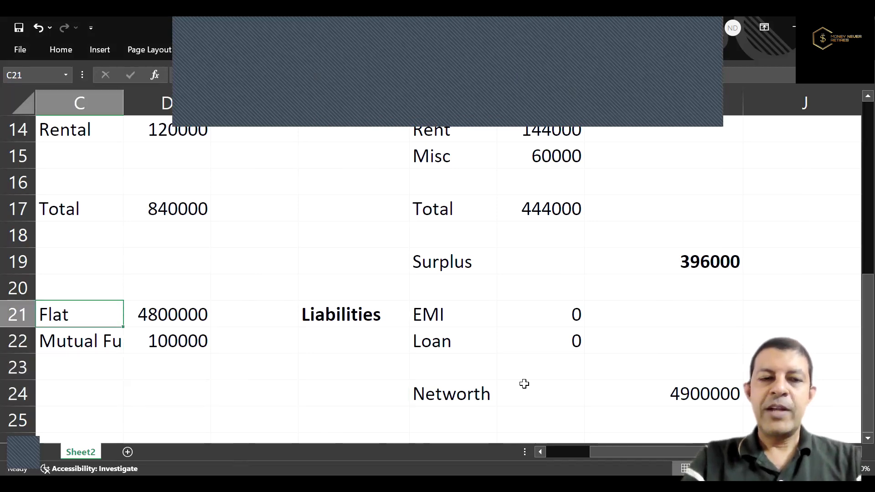
pyautogui.press('Right')
pyautogui.press('Left')
pyautogui.press('Right')
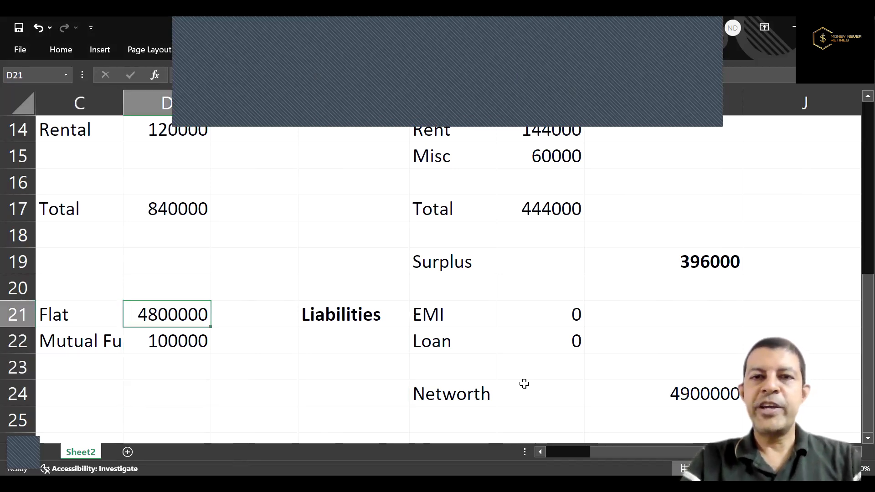
# Examine the income entries in column D and the expense and liability amounts in column H.
pyautogui.press('Up')
pyautogui.press('Up')
pyautogui.press('Up')
pyautogui.press('Up')
pyautogui.press('Up')
pyautogui.press('Up')
pyautogui.press('Up')
pyautogui.press('Up')
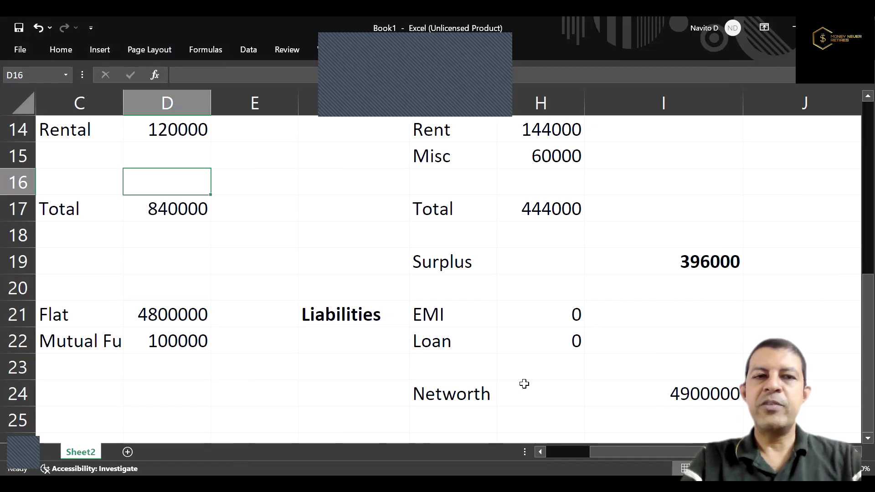
pyautogui.press('Down')
pyautogui.press('Right')
pyautogui.press('Right')
pyautogui.press('Right')
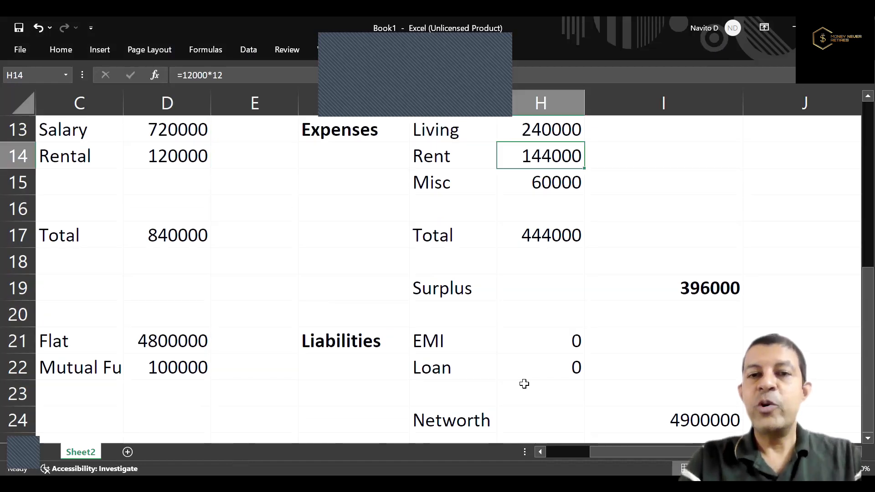
pyautogui.press('Down')
pyautogui.press('Down')
pyautogui.press('Down')
pyautogui.press('Down')
pyautogui.press('Down')
pyautogui.press('Down')
pyautogui.press('Down')
pyautogui.press('Down')
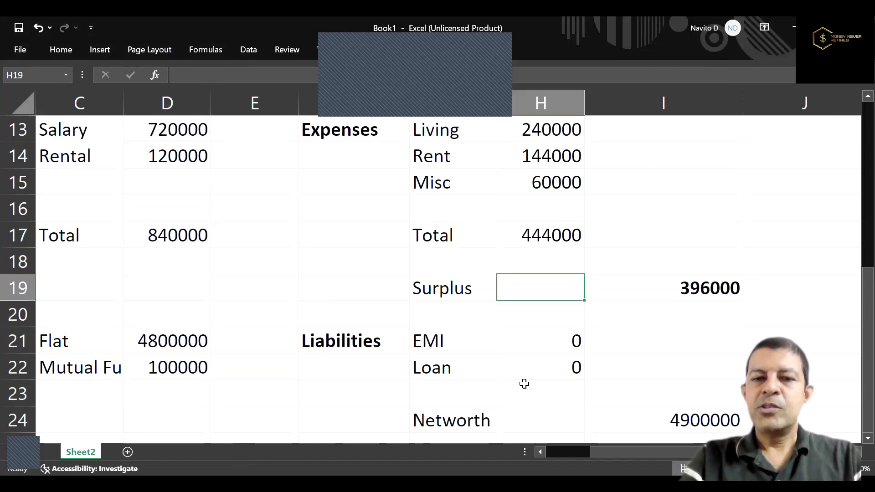
# Make the net worth value in cell I24 bold.
pyautogui.press('Down')
pyautogui.press('Down')
pyautogui.press('Right')
pyautogui.press('Right')
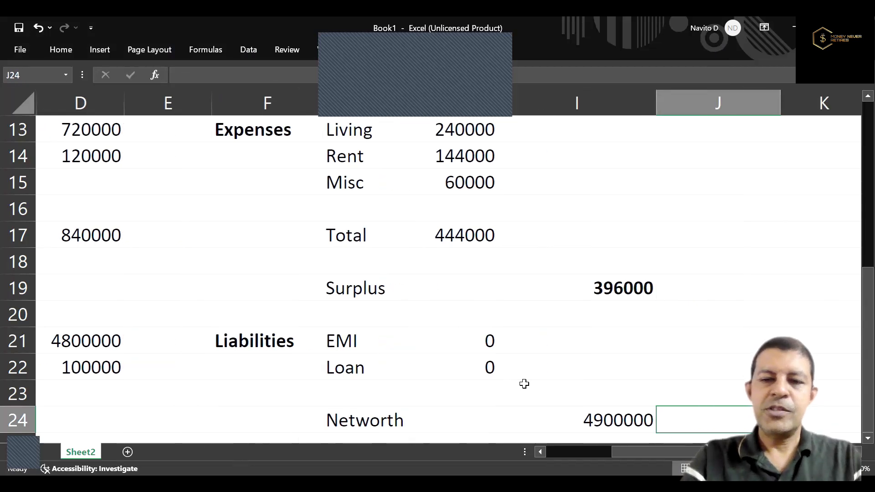
pyautogui.press('Left')
pyautogui.hotkey('ctrl', 'b')
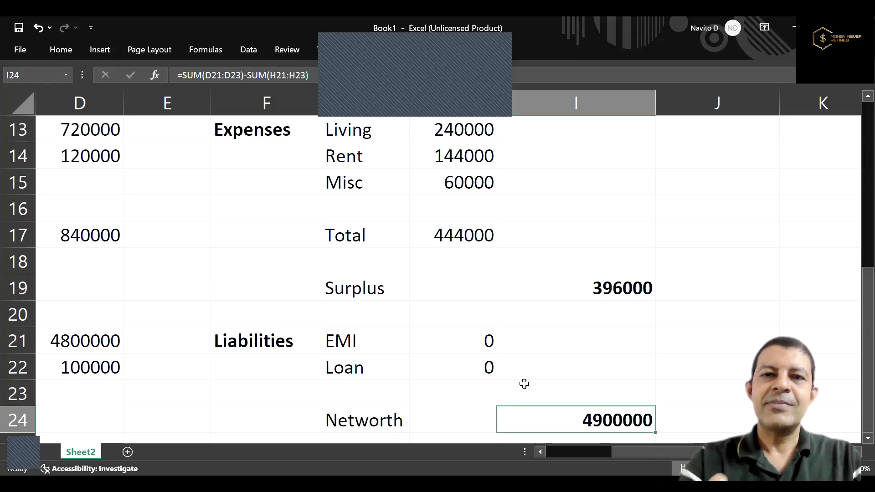
# Compare the surplus in cell I19 with the net worth in cell I24.
pyautogui.hotkey('ctrl', 'Up')
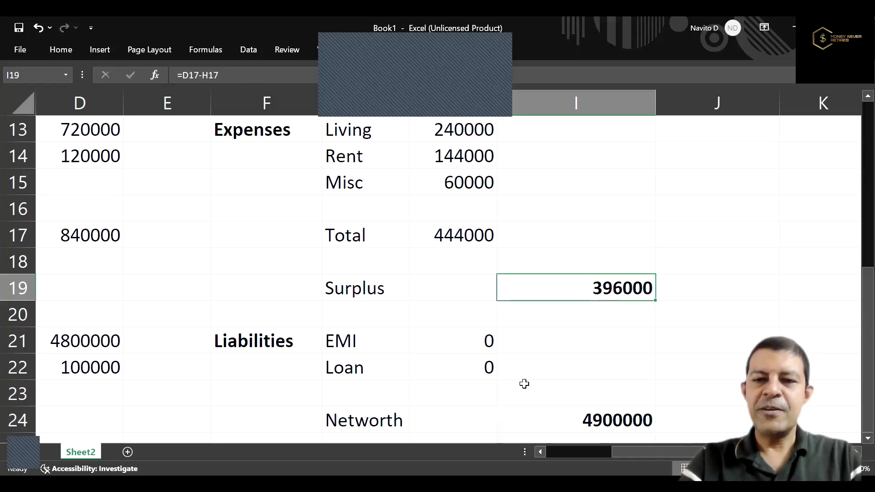
pyautogui.press('Down')
pyautogui.press('Down')
pyautogui.press('Down')
pyautogui.press('Down')
pyautogui.press('Down')
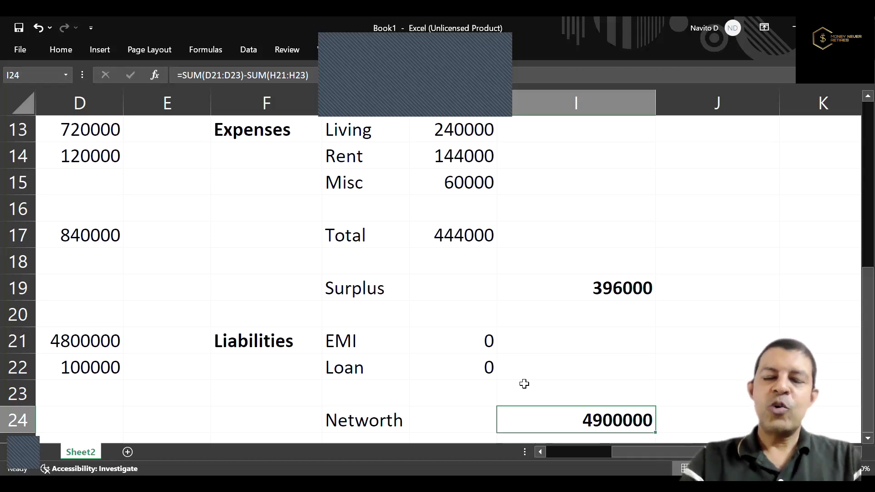
pyautogui.press('Up')
pyautogui.press('Up')
pyautogui.press('Up')
pyautogui.press('Up')
pyautogui.press('Down')
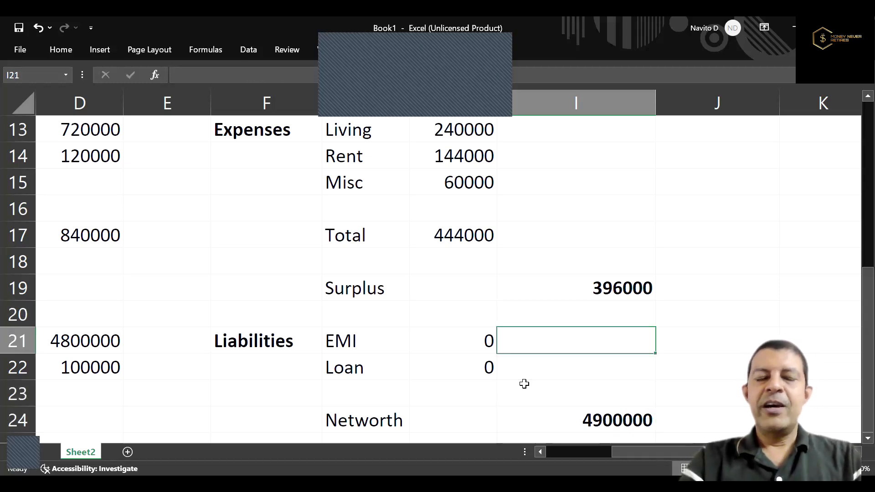
# Examine the asset values for the flat in cell D21 and the mutual fund in cell D22.
pyautogui.press('Left')
pyautogui.press('Left')
pyautogui.press('Left')
pyautogui.press('Left')
pyautogui.press('Left')
pyautogui.press('Left')
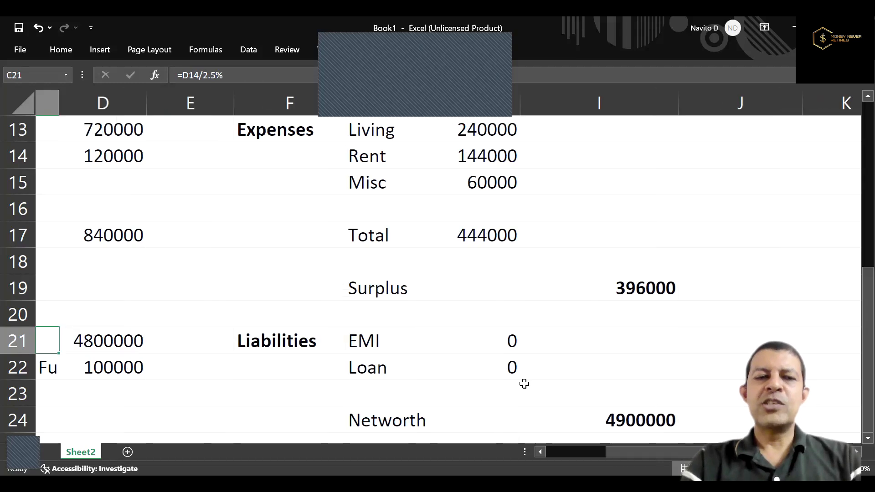
pyautogui.press('Right')
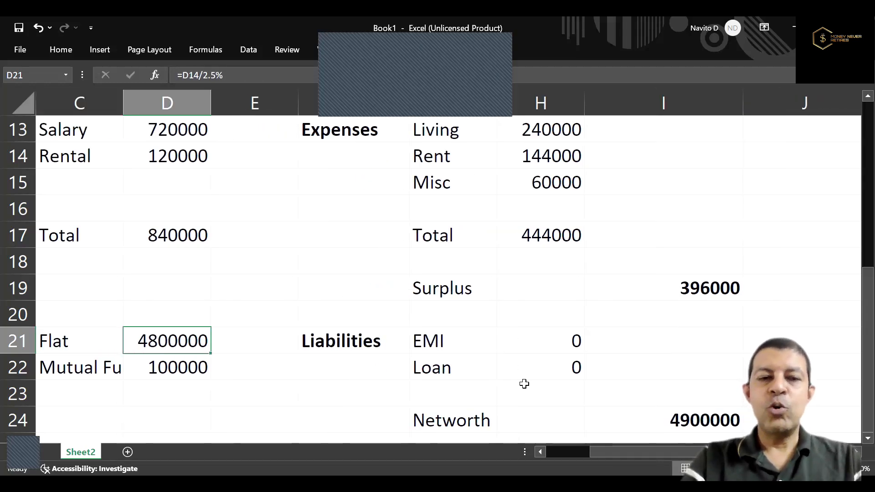
pyautogui.press('Down')
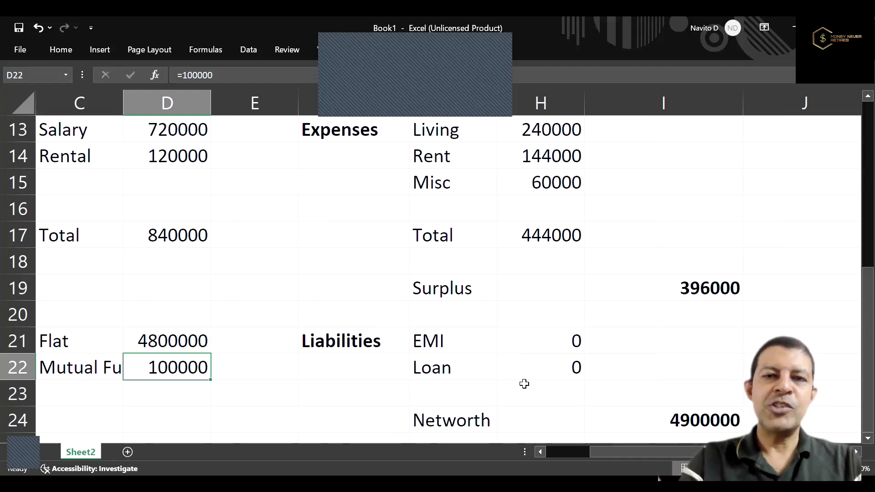
pyautogui.press('Up')
pyautogui.press('Up')
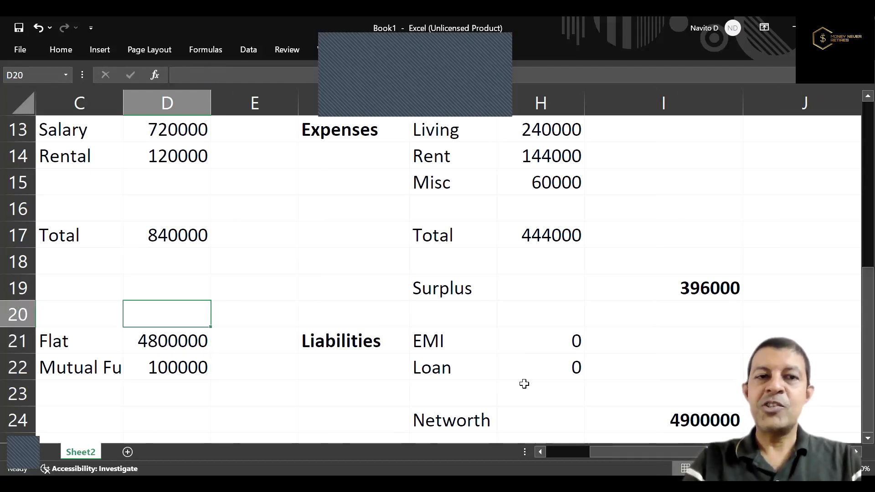
# Add the column heading "Future Value" in cell I7 of the goals table.
pyautogui.press('Up')
pyautogui.press('Up')
pyautogui.press('Up')
pyautogui.press('Up')
pyautogui.press('Up')
pyautogui.press('Up')
pyautogui.press('Up')
pyautogui.press('Up')
pyautogui.press('Up')
pyautogui.press('Up')
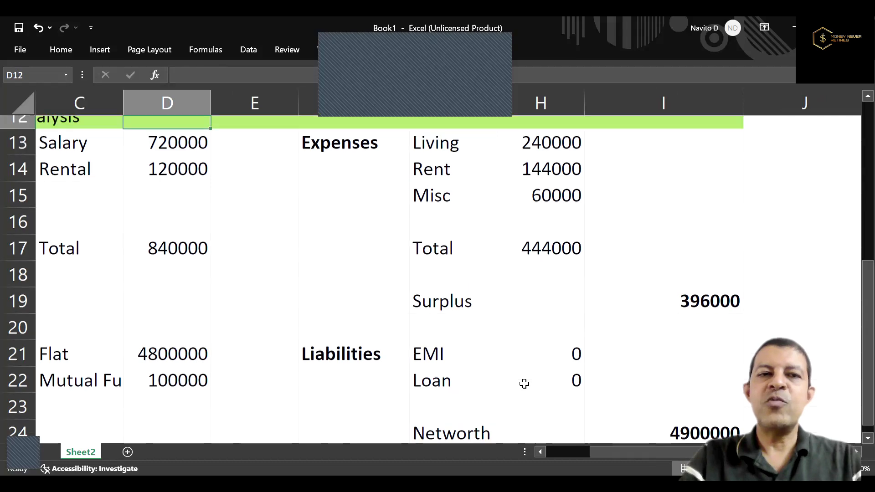
pyautogui.press('Up')
pyautogui.press('Up')
pyautogui.press('Up')
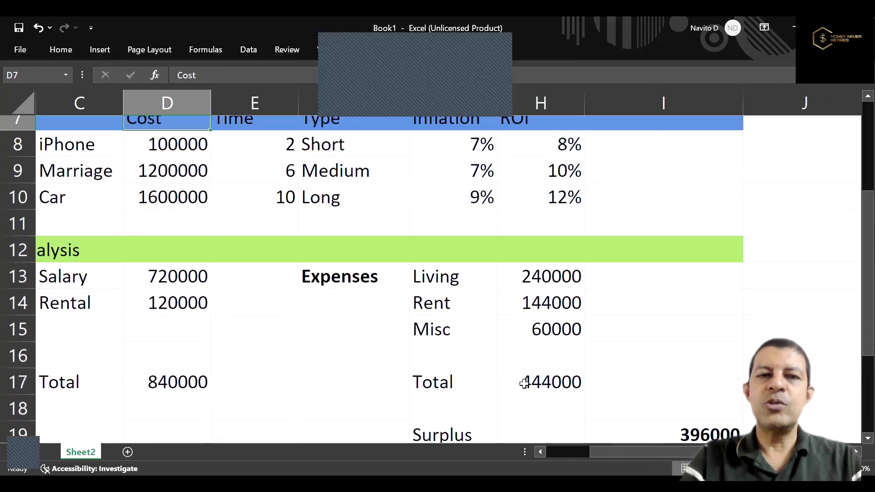
pyautogui.press('Down')
pyautogui.press('Right')
pyautogui.press('Right')
pyautogui.press('Right')
pyautogui.press('Right')
pyautogui.press('Right')
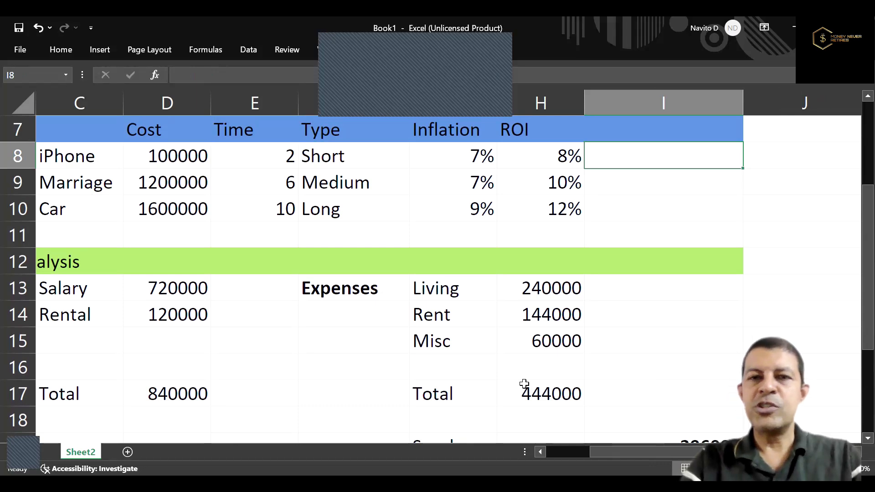
pyautogui.press('Up')
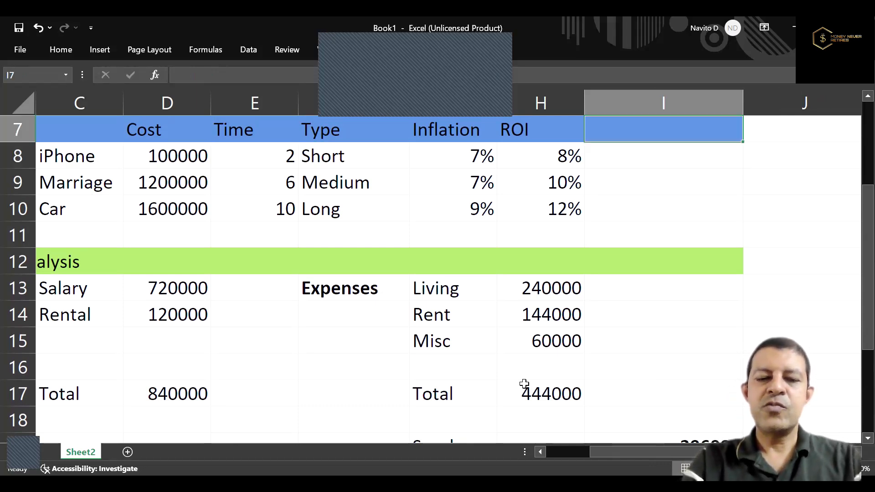
pyautogui.write('Future')
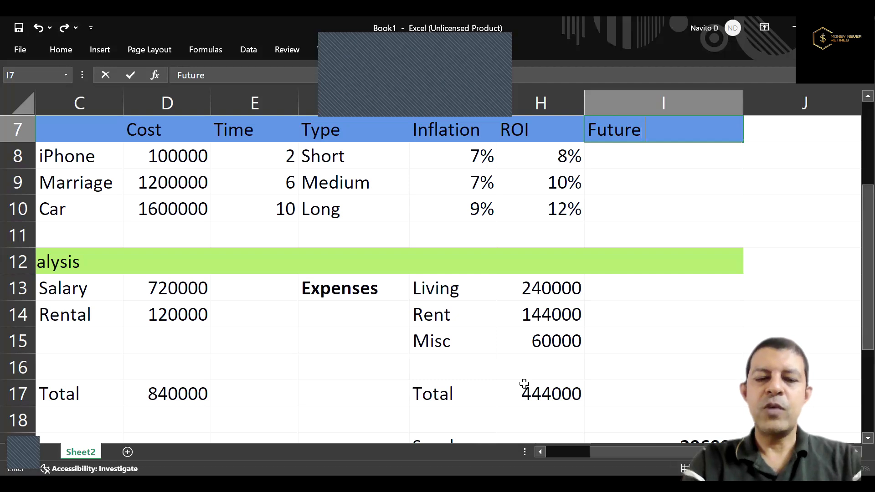
pyautogui.write(' Value')
pyautogui.press('Return')
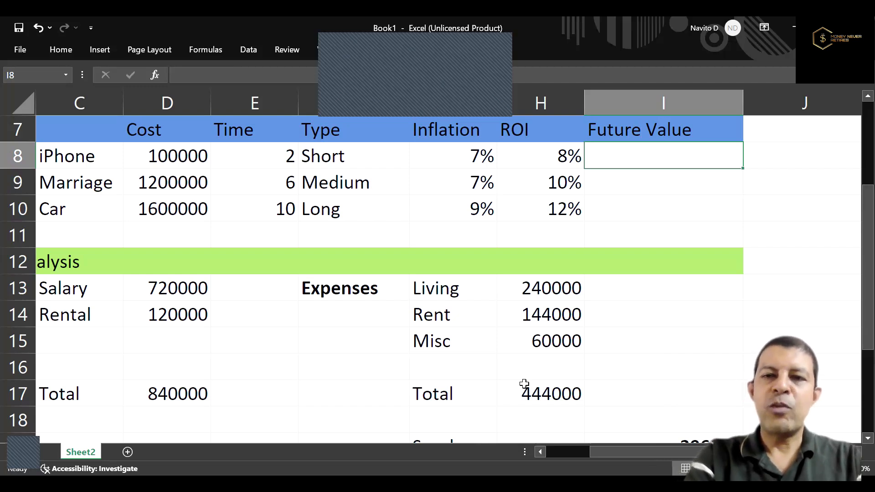
# Calculate the iPhone goal's future value in cell I8 with the formula =FV(G8,E8,0,-D8,0).
pyautogui.write('=FV')
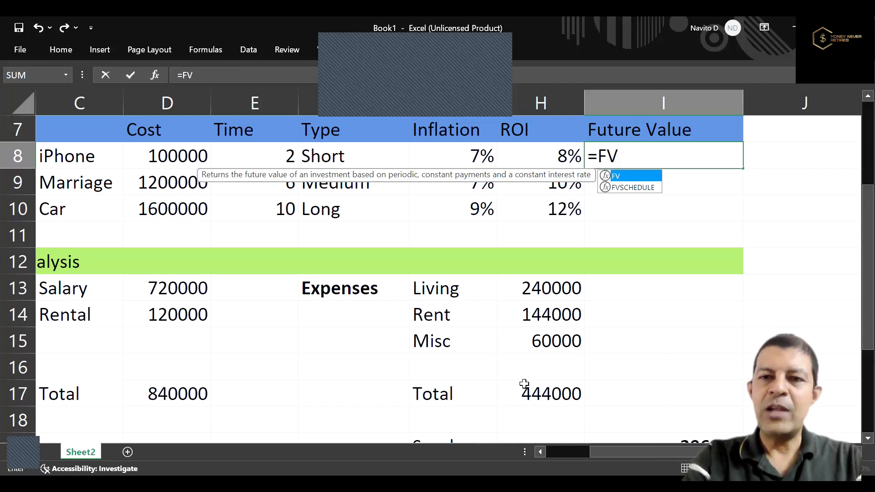
pyautogui.write('(')
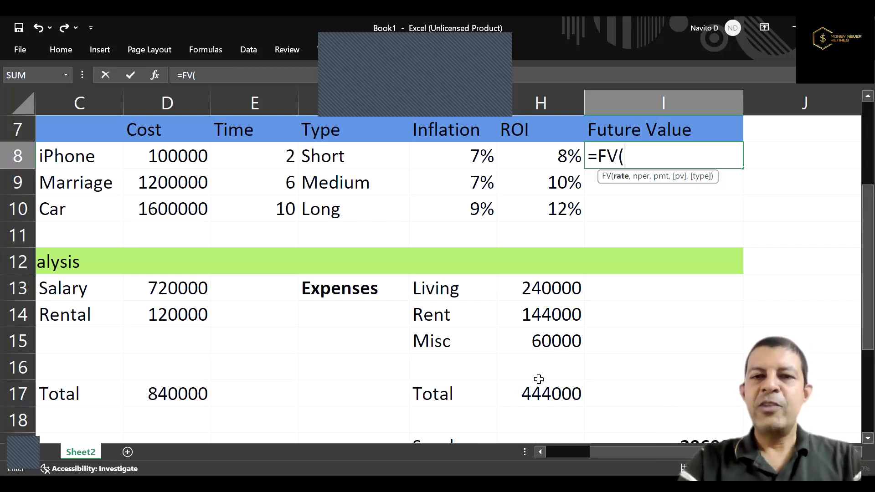
pyautogui.click(470, 157)
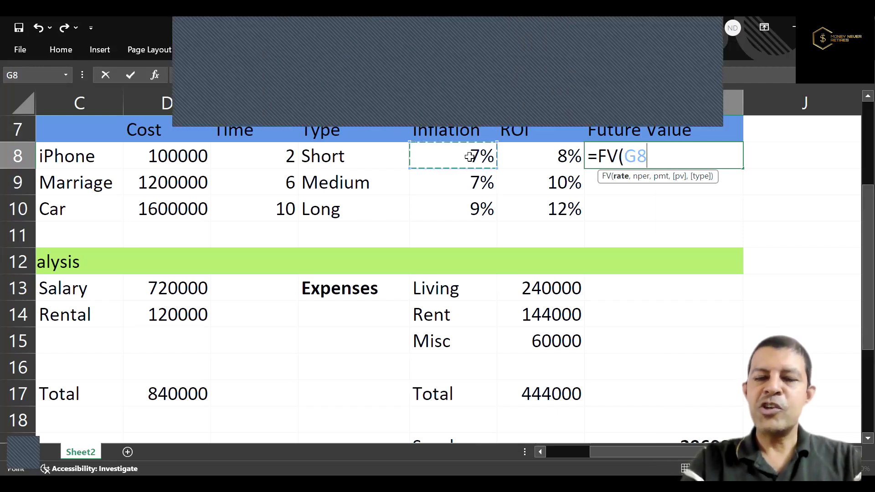
pyautogui.write(',')
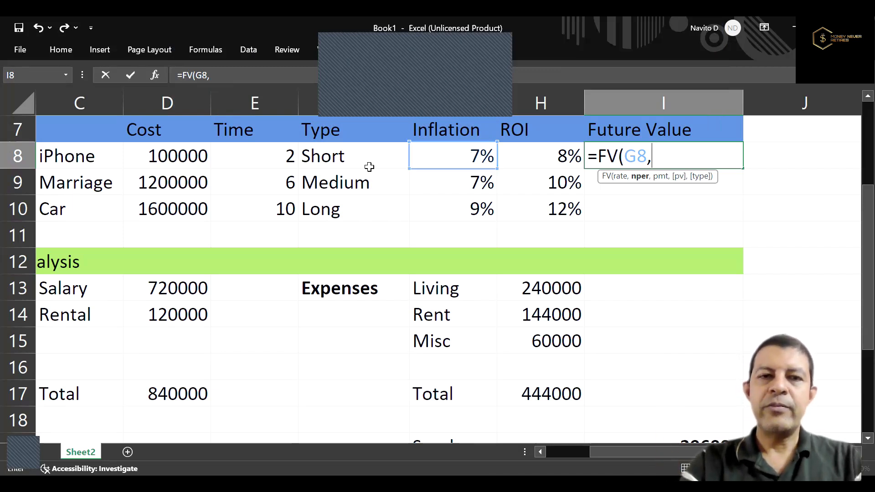
pyautogui.click(276, 157)
pyautogui.write(',')
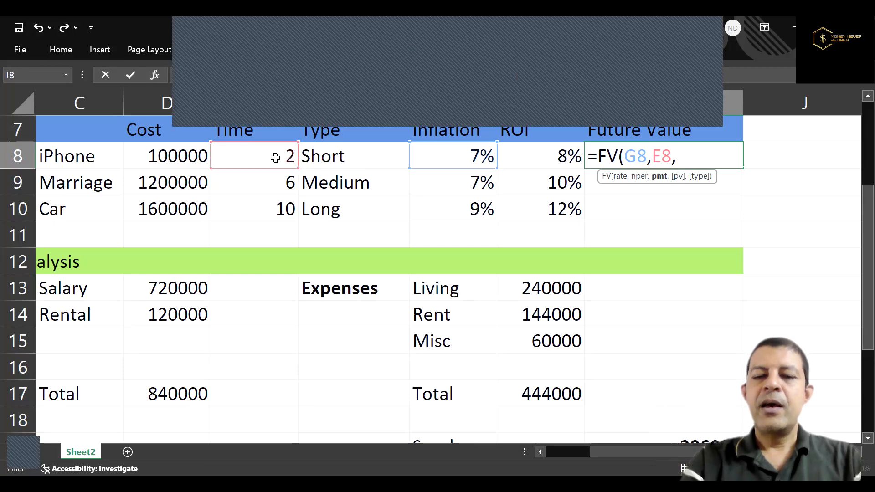
pyautogui.write('0')
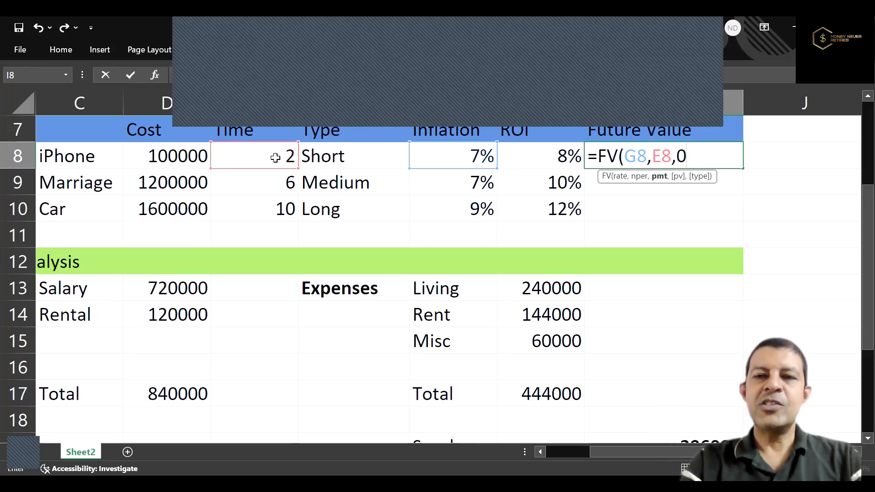
pyautogui.write(',')
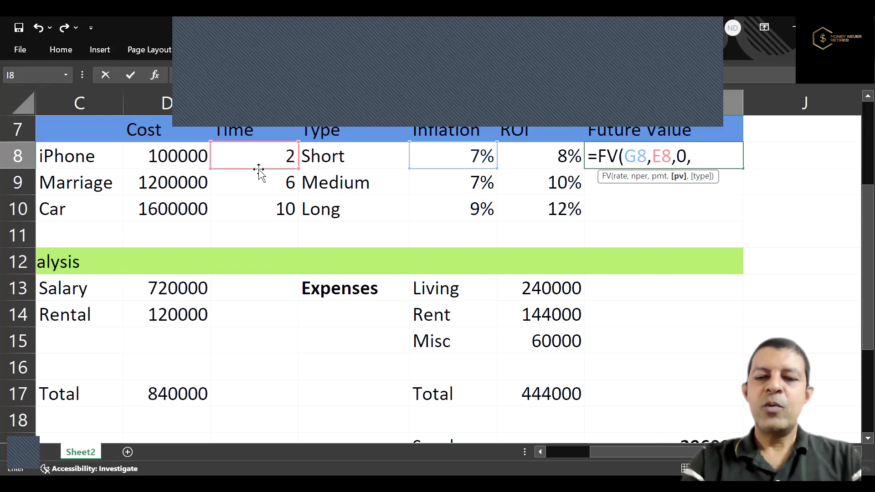
pyautogui.write('-')
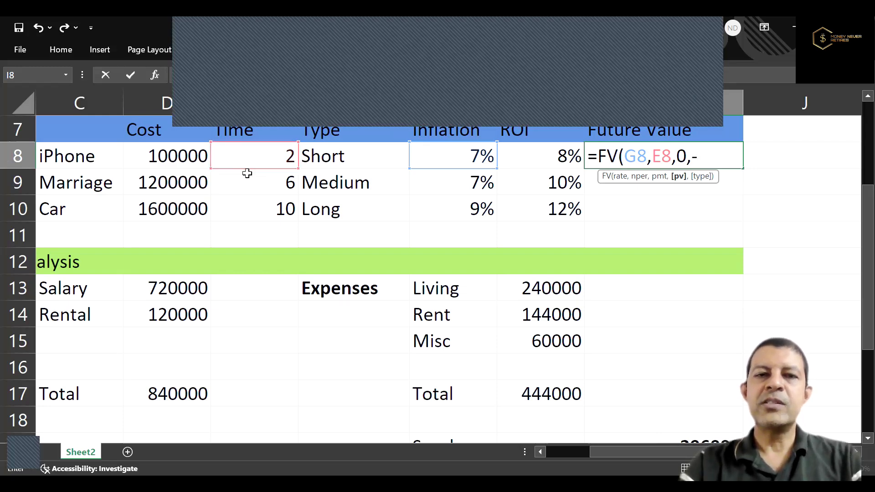
pyautogui.click(173, 158)
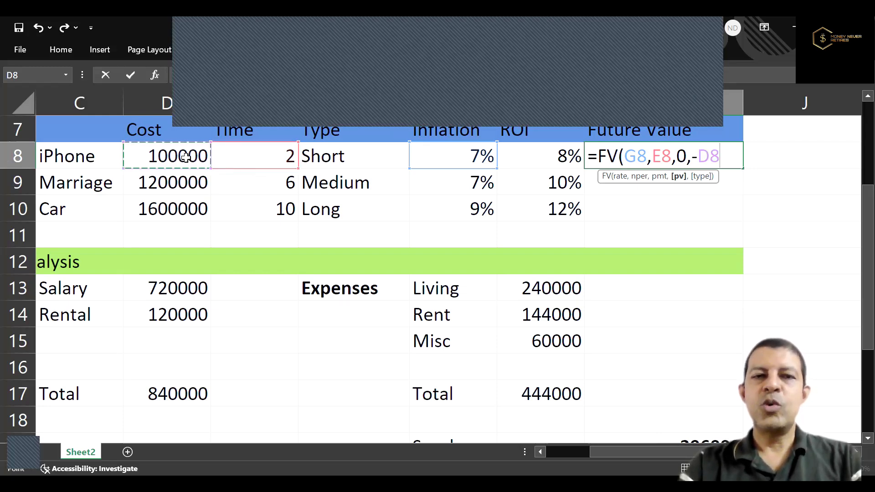
pyautogui.write(',')
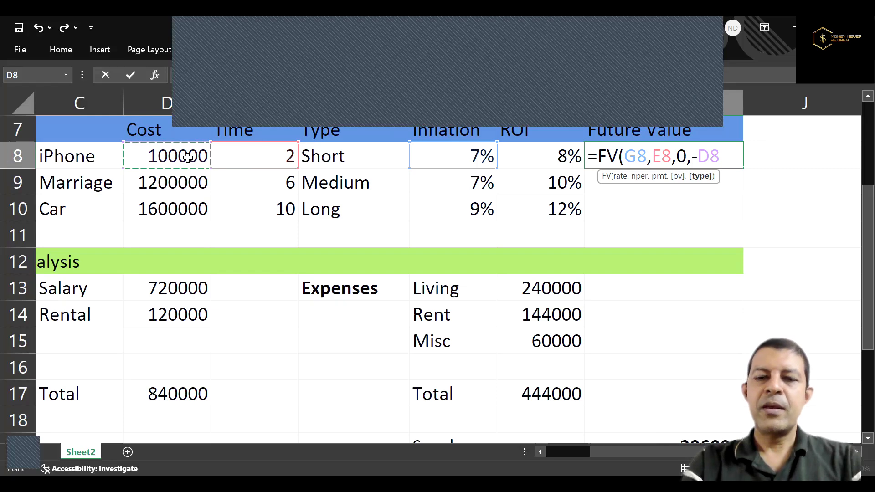
pyautogui.write('0')
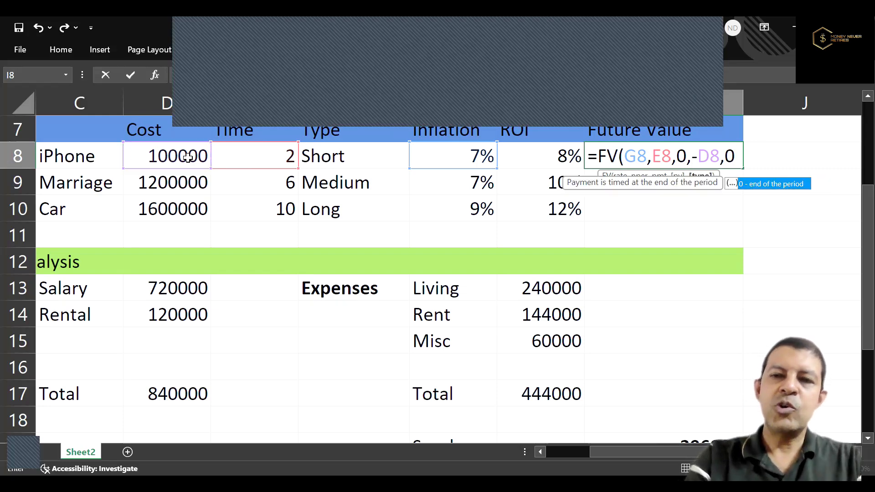
pyautogui.write(')')
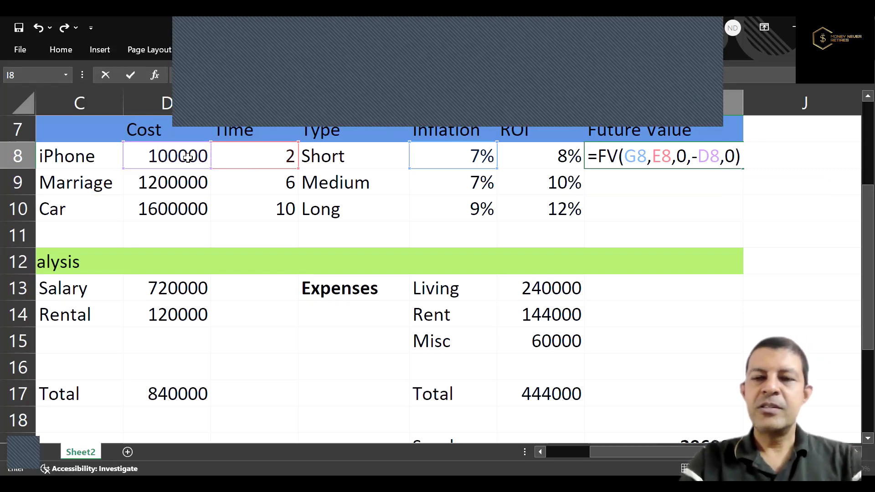
pyautogui.press('Return')
# Copy the future value formula from cell I8 to the Marriage and Car goals in cells I9 and I10.
pyautogui.press('Up')
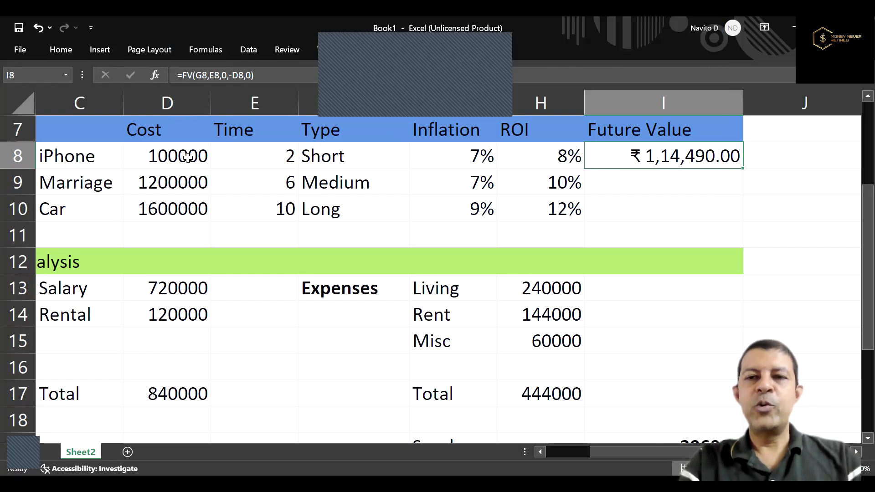
pyautogui.hotkey('ctrl', 'c')
pyautogui.press('Down')
pyautogui.hotkey('ctrl', 'v')
pyautogui.press('Down')
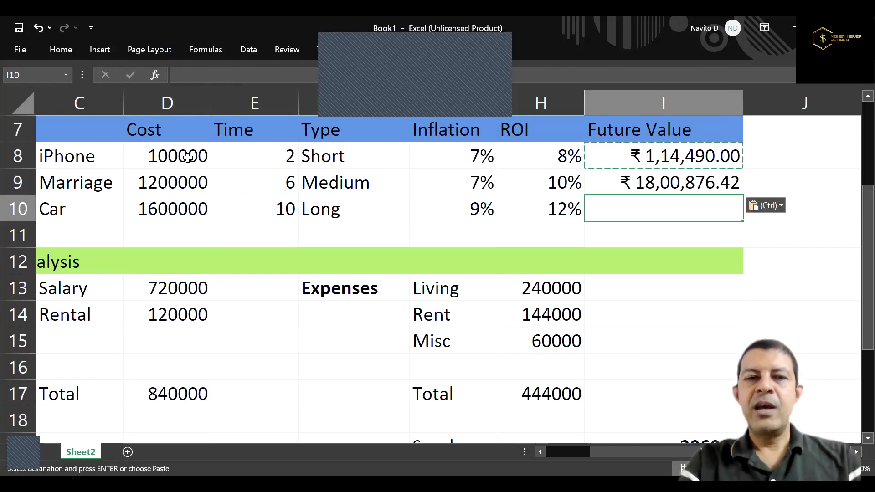
pyautogui.hotkey('ctrl', 'v')
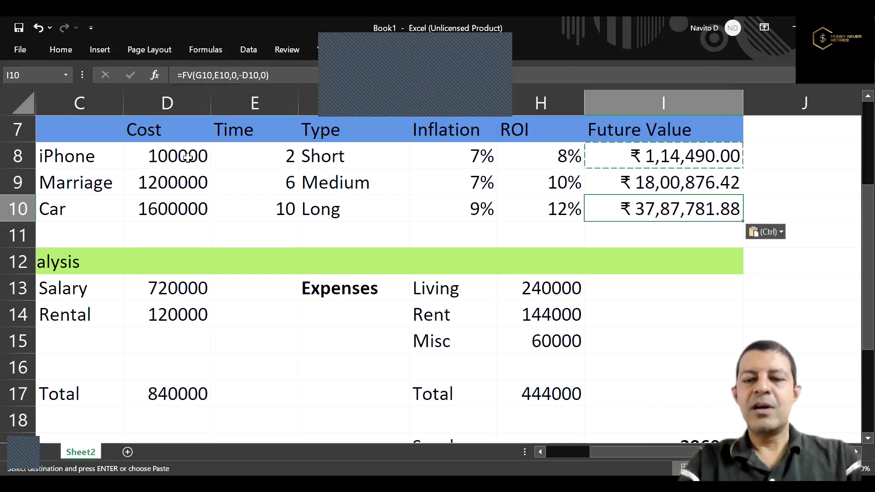
pyautogui.press('Escape')
# Fill the empty header cell J7 beside Future Value with the standard light blue colour.
pyautogui.press('Up')
pyautogui.press('Up')
pyautogui.press('Up')
pyautogui.press('Right')
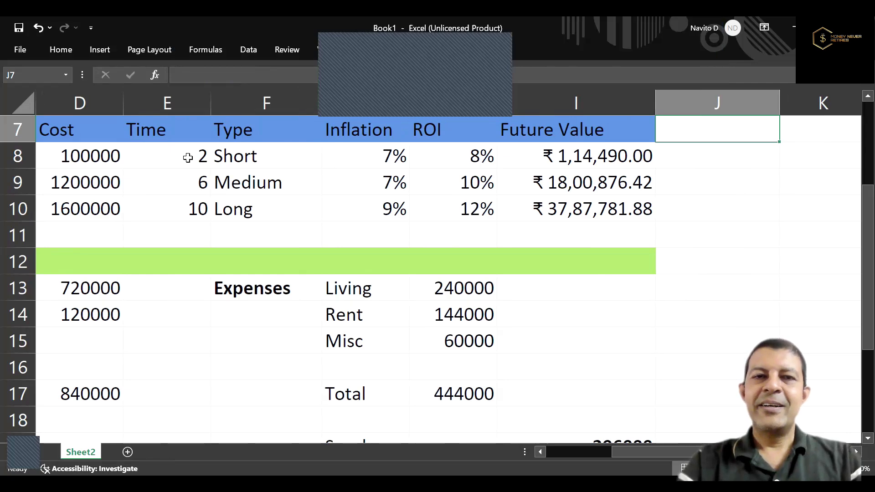
pyautogui.click(67, 50)
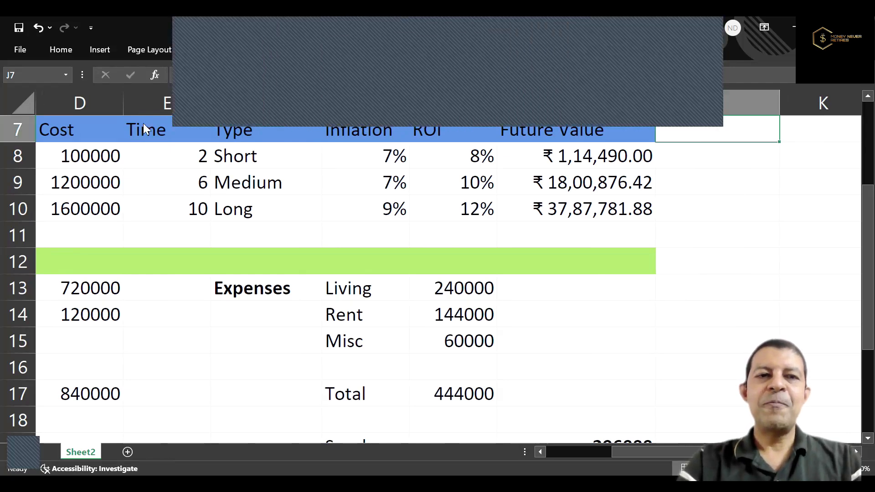
pyautogui.click(183, 95)
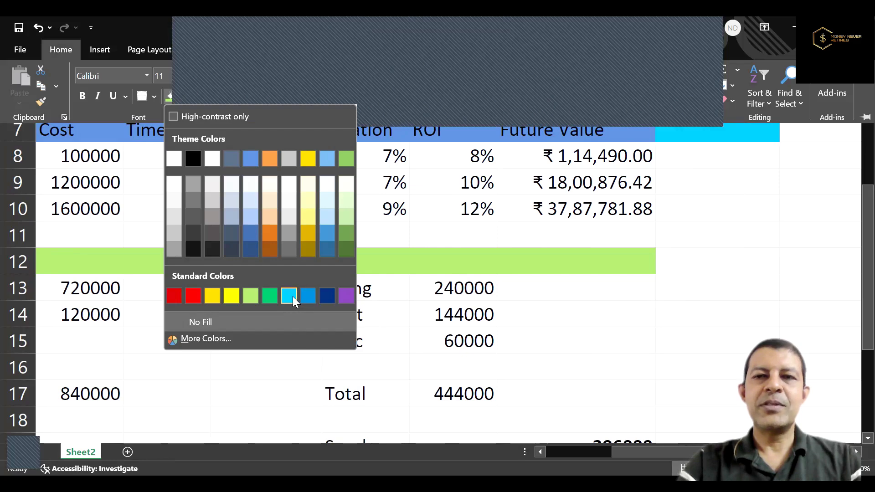
pyautogui.click(291, 294)
pyautogui.hotkey('ctrl', 'c')
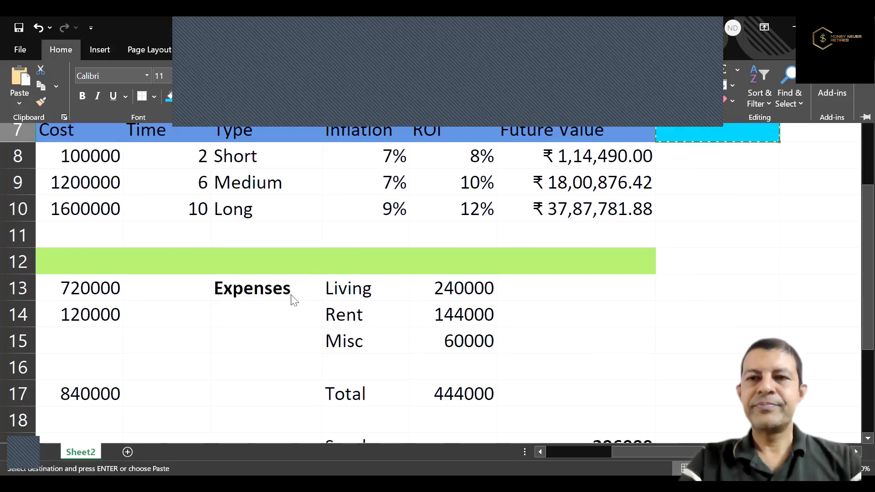
pyautogui.press('Escape')
pyautogui.press('Escape')
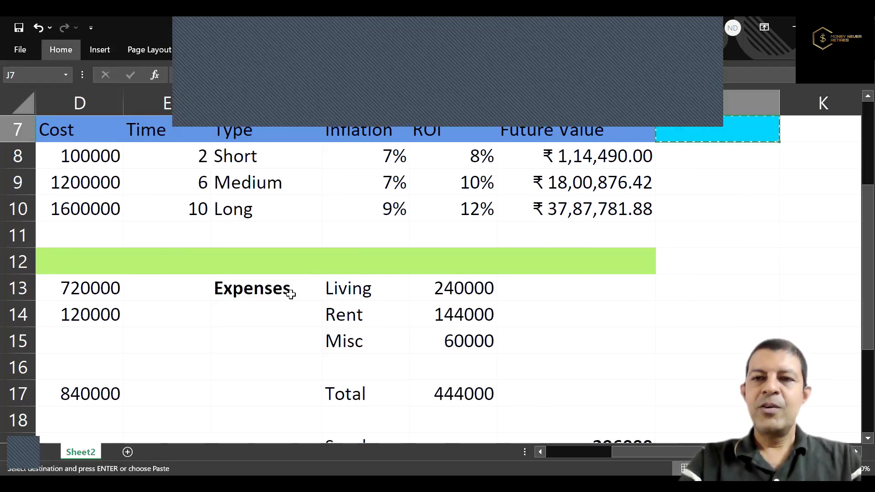
# Enter the column heading "Annual Invest" in cell J7.
pyautogui.press('Up')
pyautogui.press('Down')
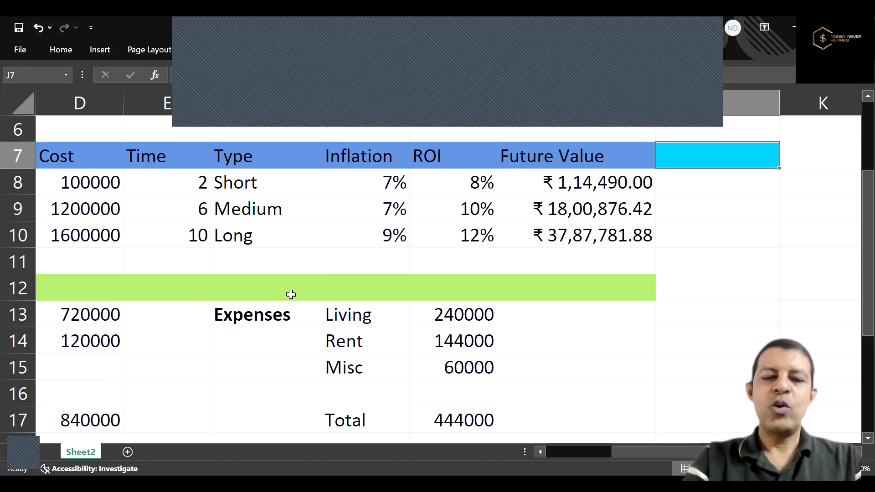
pyautogui.write('M')
pyautogui.press('BackSpace')
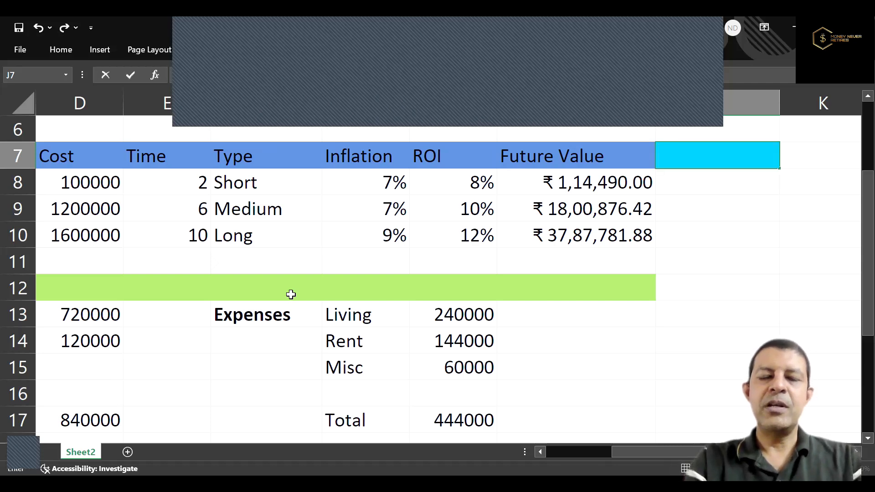
pyautogui.write('Annual')
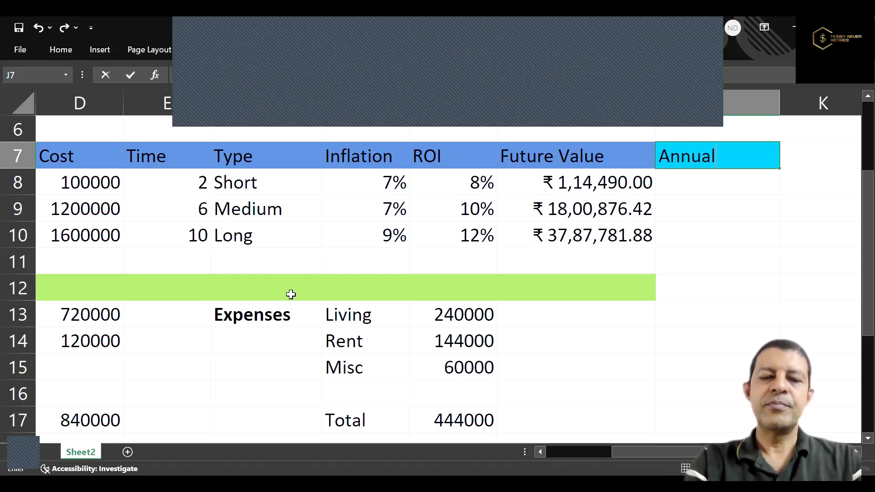
pyautogui.write(' Inv')
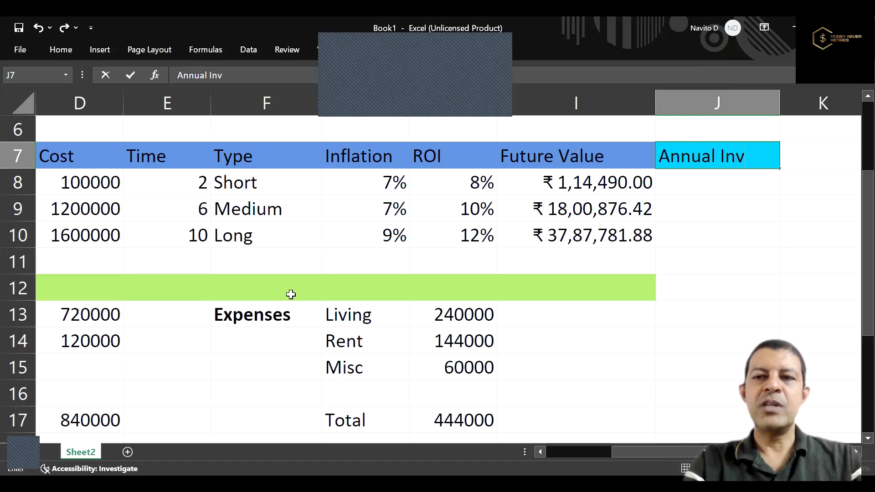
pyautogui.write('est')
pyautogui.hotkey('ctrl', 'Return')
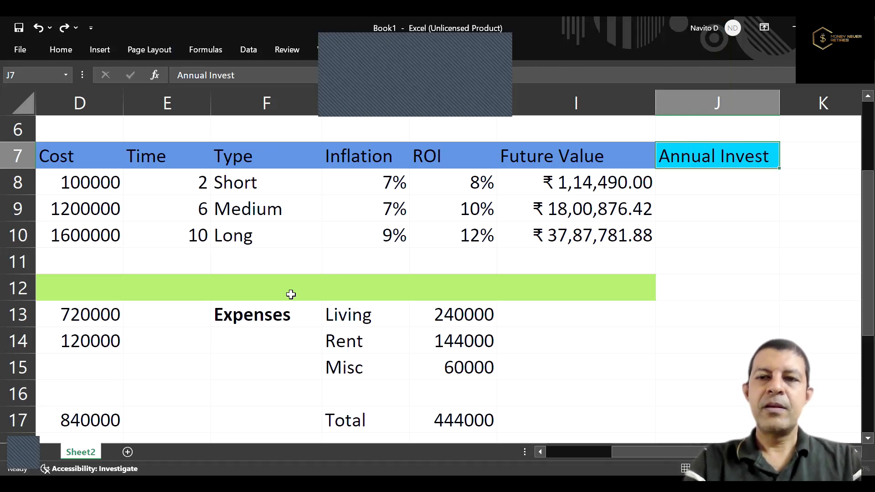
# Calculate the short-term goal's annual investment in cell J8 with the formula =PMT(H8,E8,K8,I8,0).
pyautogui.press('Down')
pyautogui.write('=')
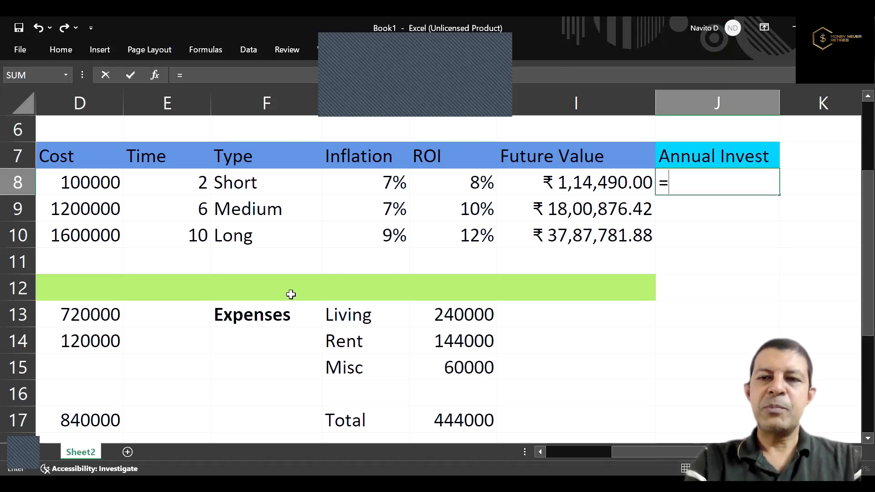
pyautogui.write('PMT(')
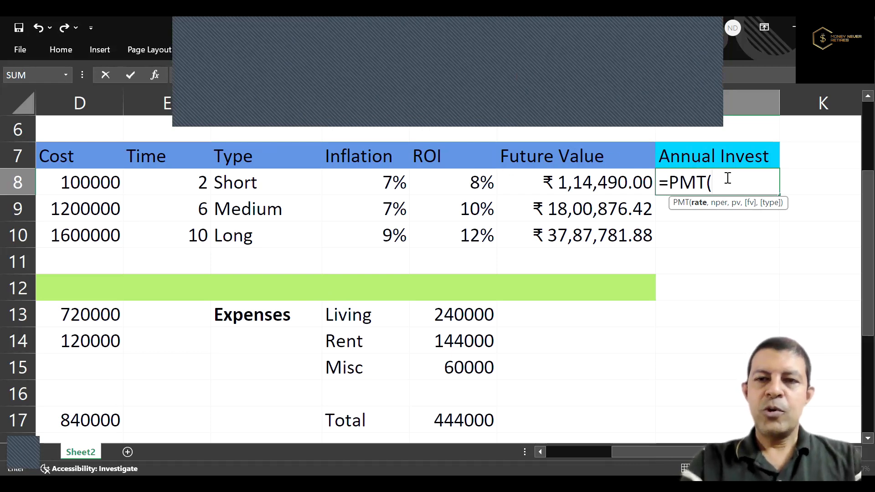
pyautogui.click(484, 182)
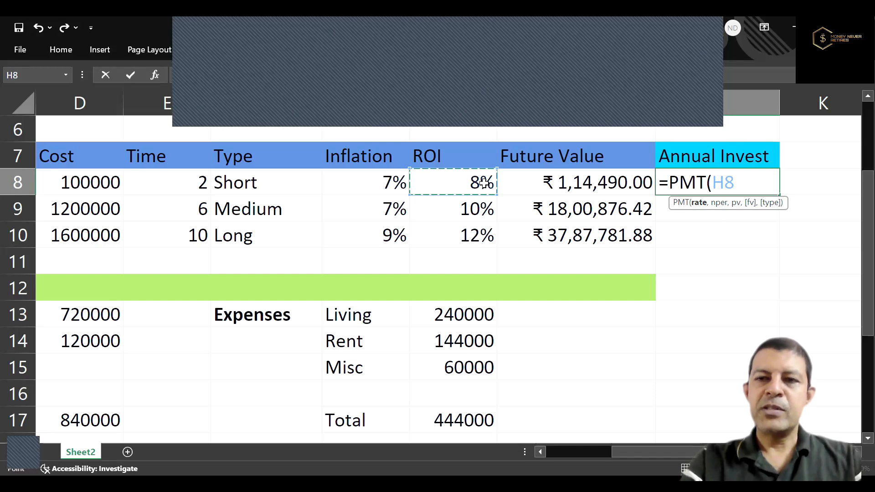
pyautogui.write(',')
pyautogui.click(192, 182)
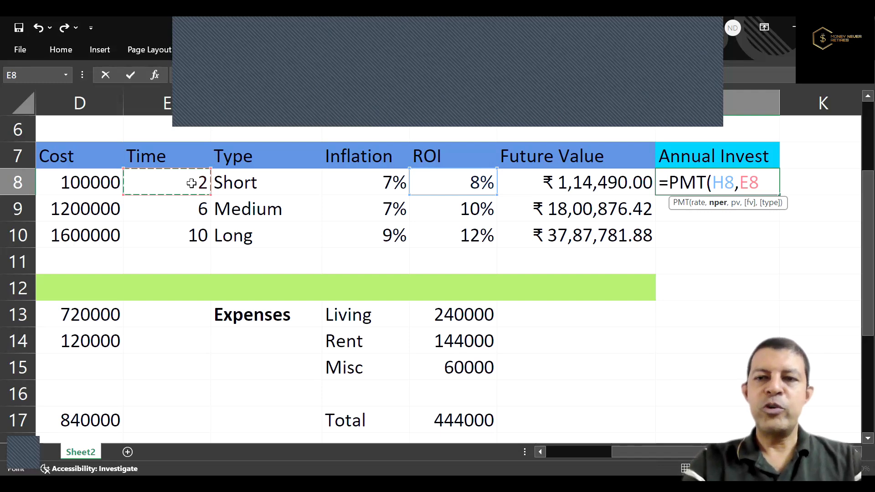
pyautogui.write(',')
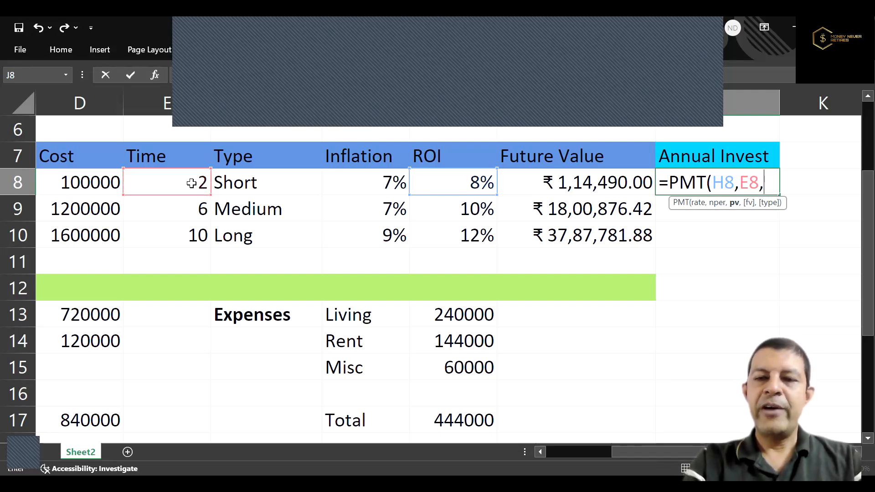
pyautogui.write('0')
pyautogui.press('Left')
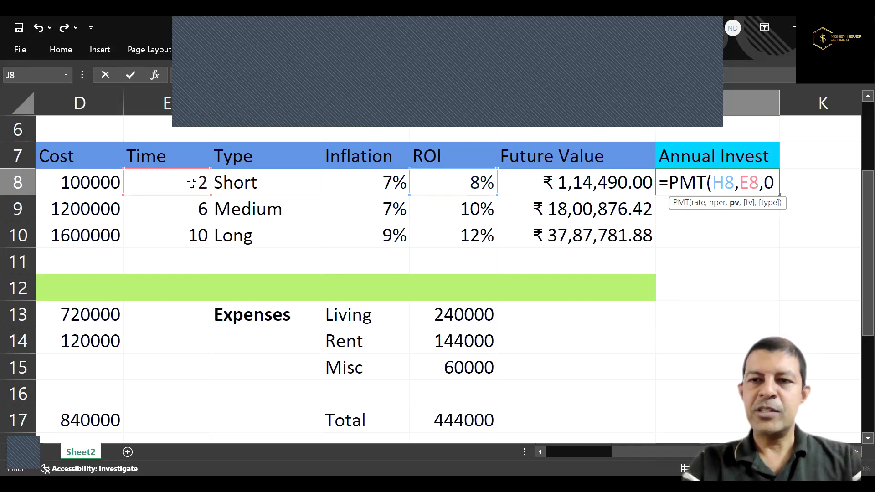
pyautogui.press('Delete')
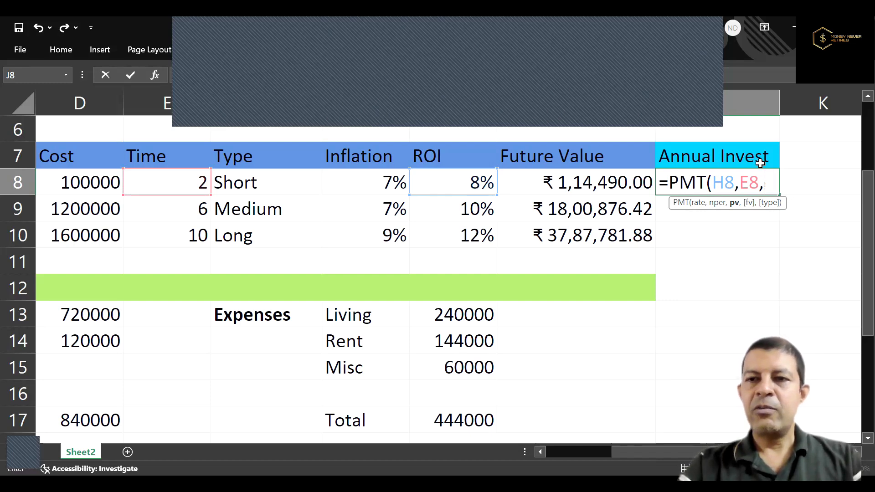
pyautogui.click(830, 183)
pyautogui.write(',')
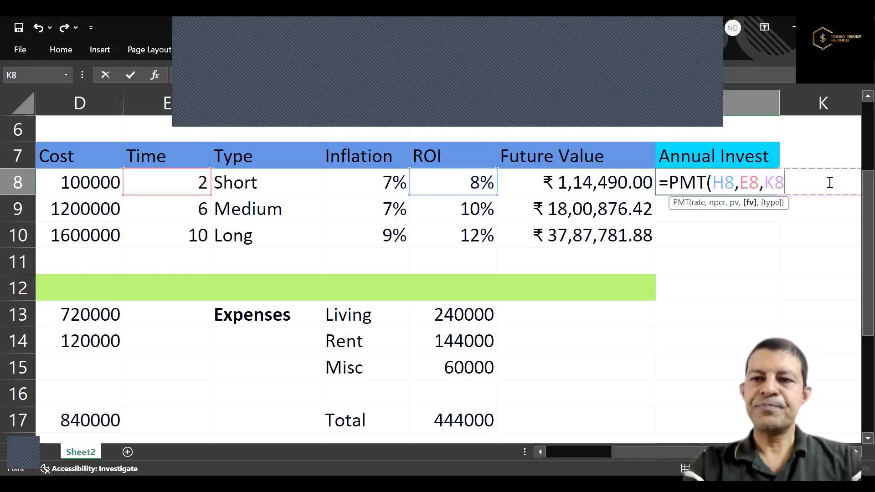
pyautogui.click(600, 182)
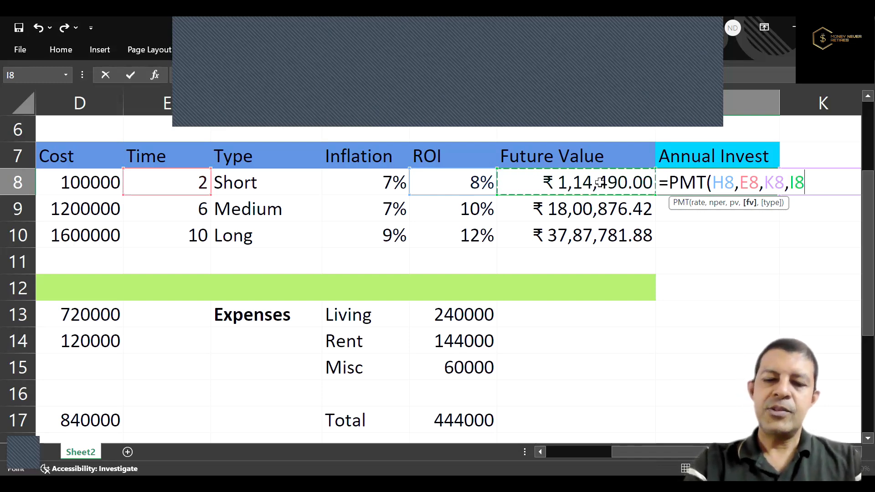
pyautogui.write(',0')
pyautogui.press('Return')
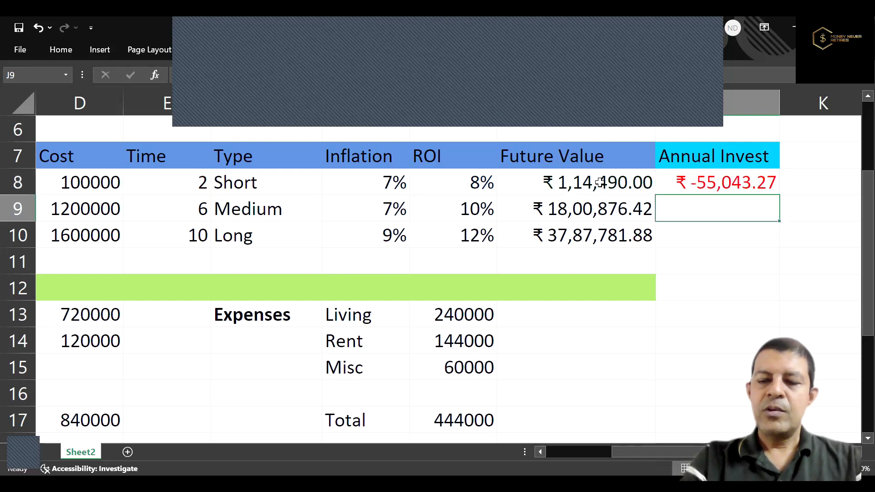
# Re-enter 0 as the end-of-period payment type in cell J8's PMT formula.
pyautogui.press('Up')
pyautogui.doubleClick(749, 180)
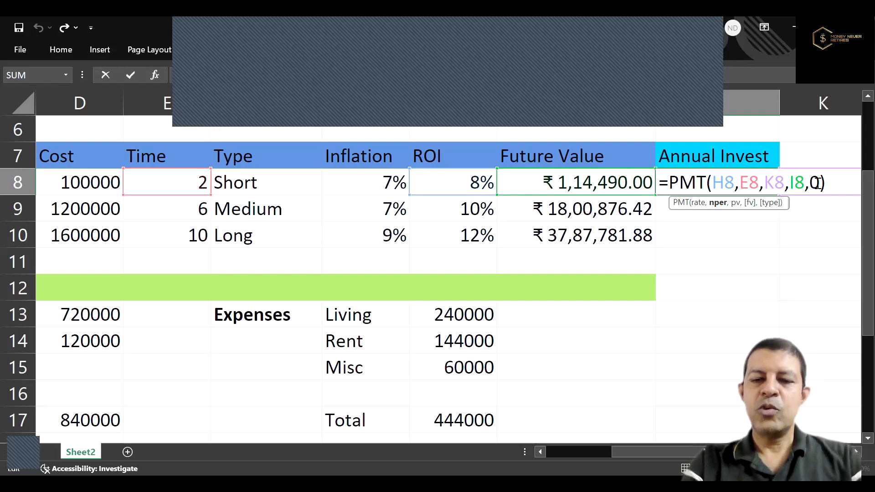
pyautogui.click(818, 183)
pyautogui.press('BackSpace')
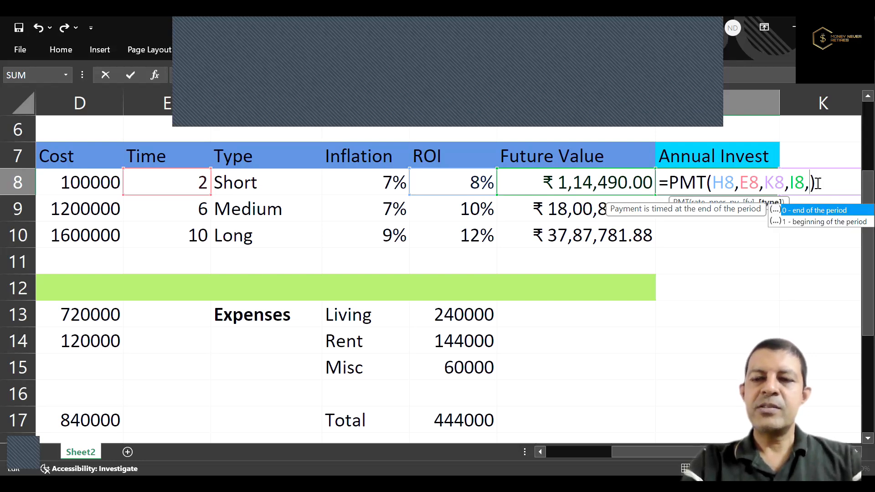
pyautogui.write('0')
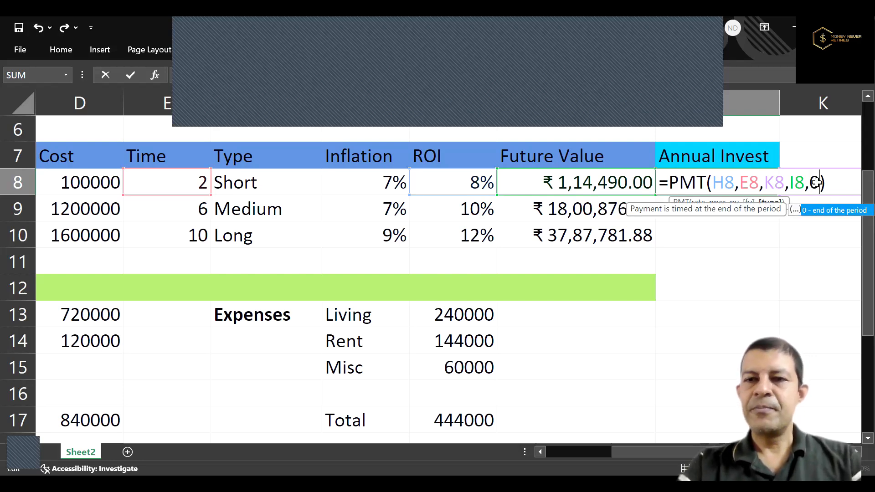
pyautogui.press('Return')
# Negate the present value argument in cell J8 so the formula reads =PMT(H8,E8,-K8,I8,0).
pyautogui.click(738, 184)
pyautogui.doubleClick(750, 187)
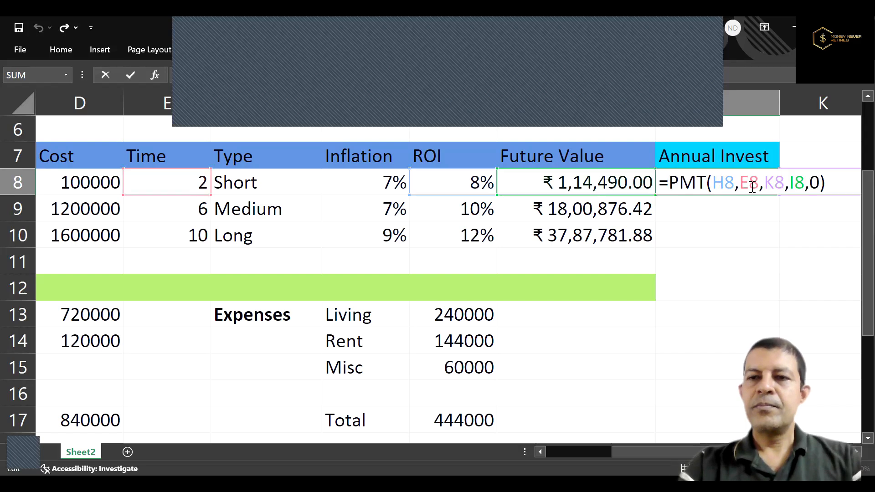
pyautogui.press('Right')
pyautogui.press('Right')
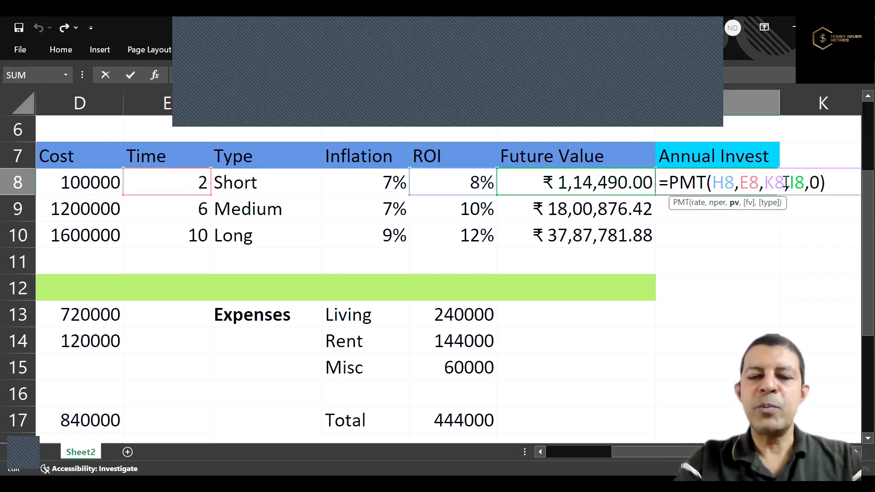
pyautogui.write('-')
pyautogui.press('Return')
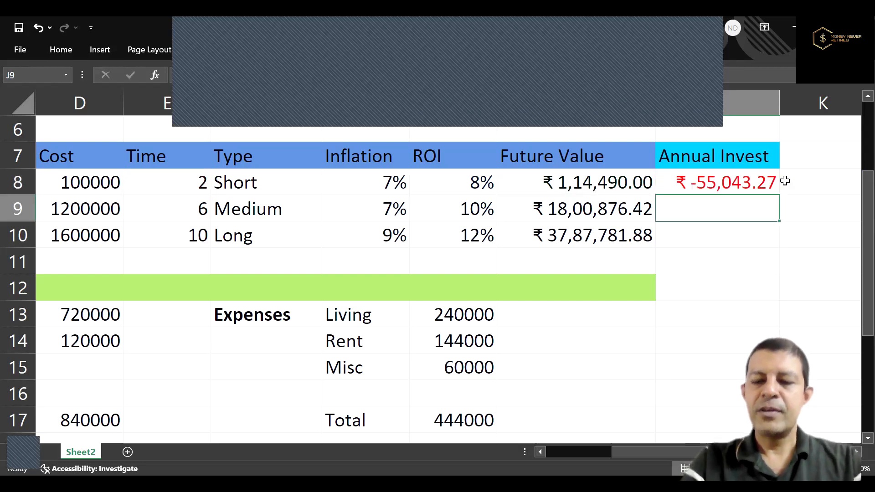
# Copy the Annual Invest header to cell K7, retitle it "Existing Investment", and enter 0 in cell K8 beneath it.
pyautogui.press('Up')
pyautogui.press('Up')
pyautogui.press('Right')
pyautogui.press('Left')
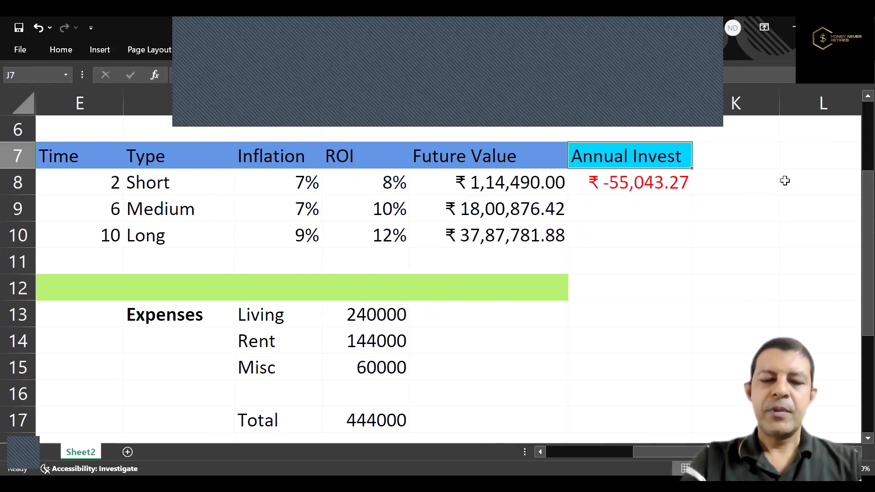
pyautogui.hotkey('ctrl', 'c')
pyautogui.press('Right')
pyautogui.hotkey('ctrl', 'v')
pyautogui.write('E')
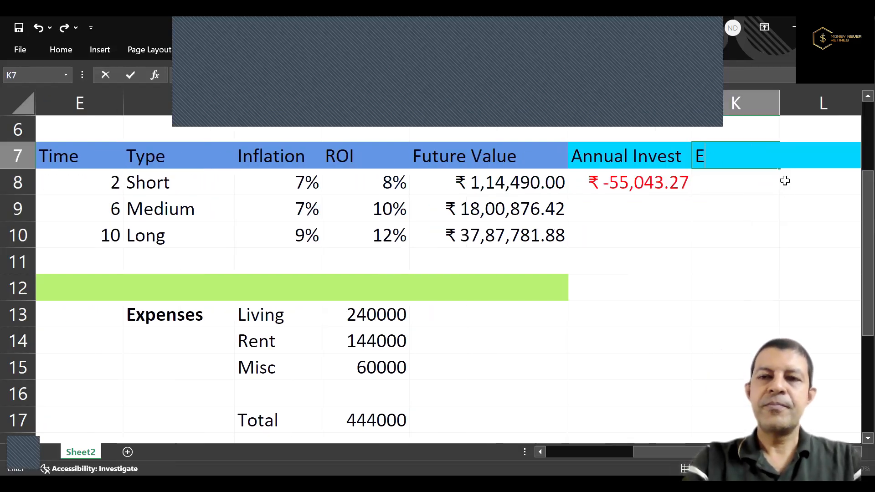
pyautogui.write('xisting Inves')
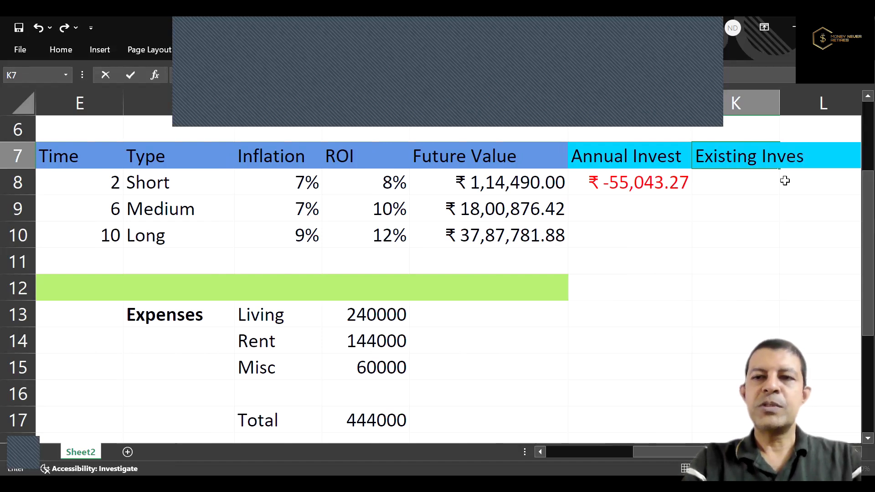
pyautogui.write('tment')
pyautogui.press('Return')
pyautogui.write('0')
pyautogui.press('Return')
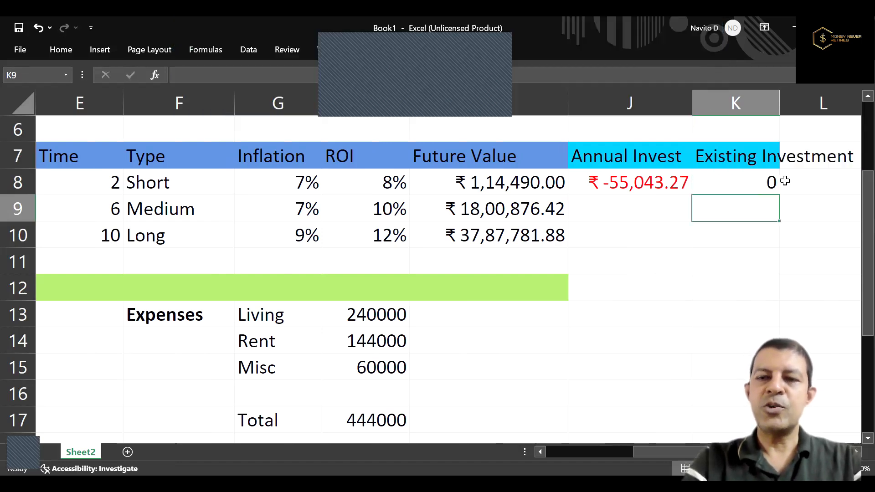
# Copy the annual investment formula from cell J8 to the medium- and long-term goals in cells J9 and J10.
pyautogui.press('Left')
pyautogui.press('Up')
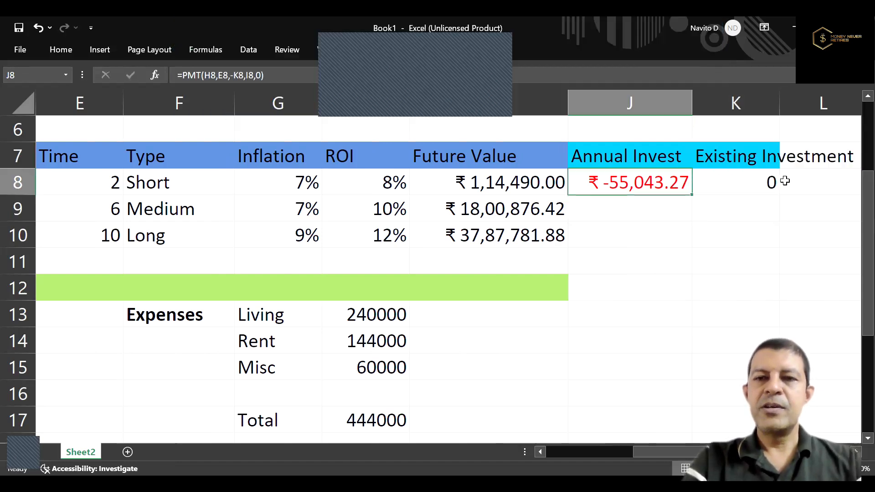
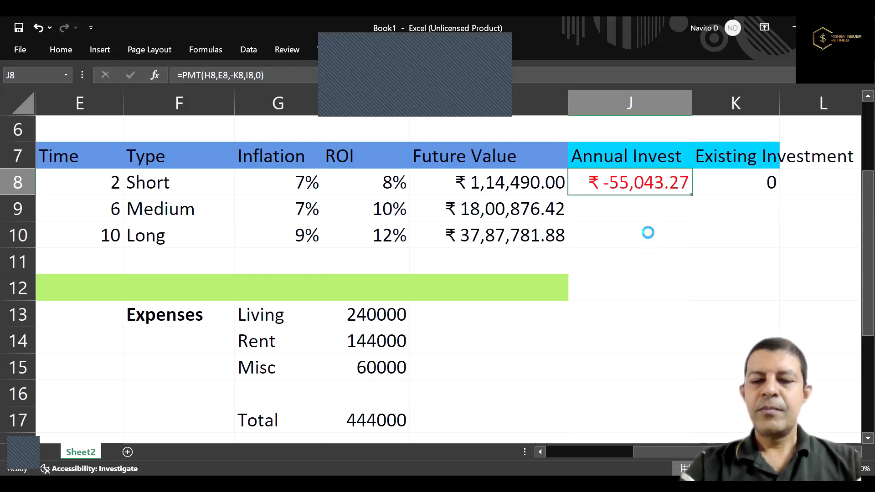
pyautogui.hotkey('ctrl', 'c')
pyautogui.press('Down')
pyautogui.hotkey('ctrl', 'v')
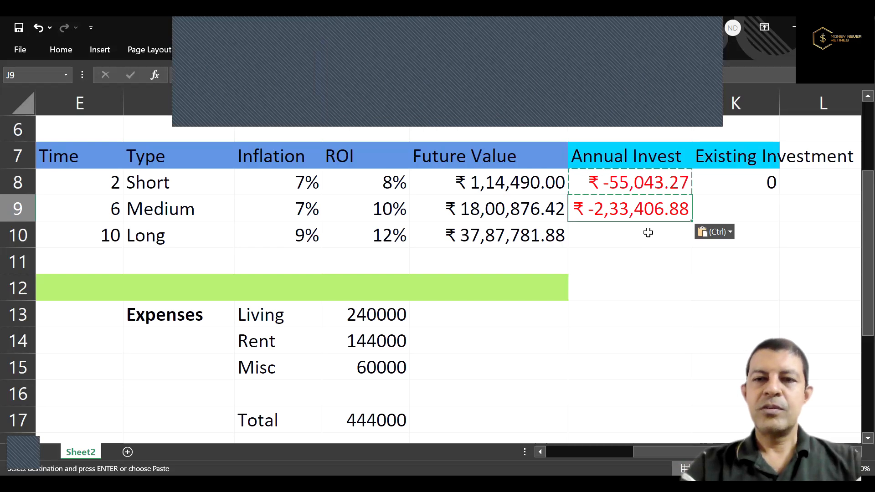
pyautogui.press('Down')
pyautogui.hotkey('ctrl', 'v')
pyautogui.press('Escape')
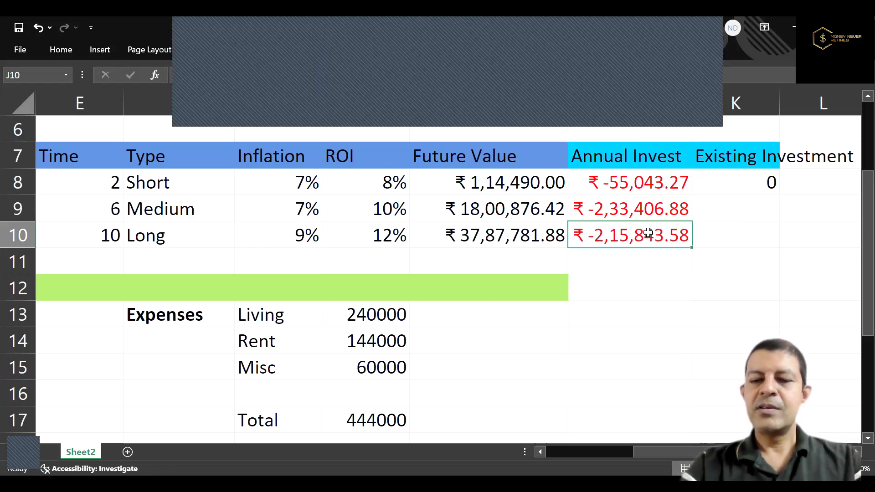
# Enter 0 as the existing investment for the medium- and long-term goals in cells K9 and K10.
pyautogui.press('Up')
pyautogui.press('Right')
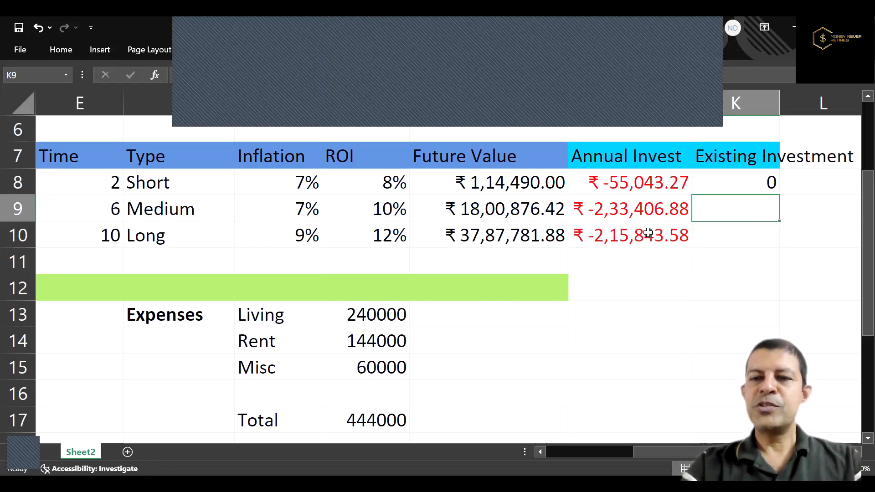
pyautogui.write('0')
pyautogui.press('Return')
pyautogui.write('0')
pyautogui.press('Return')
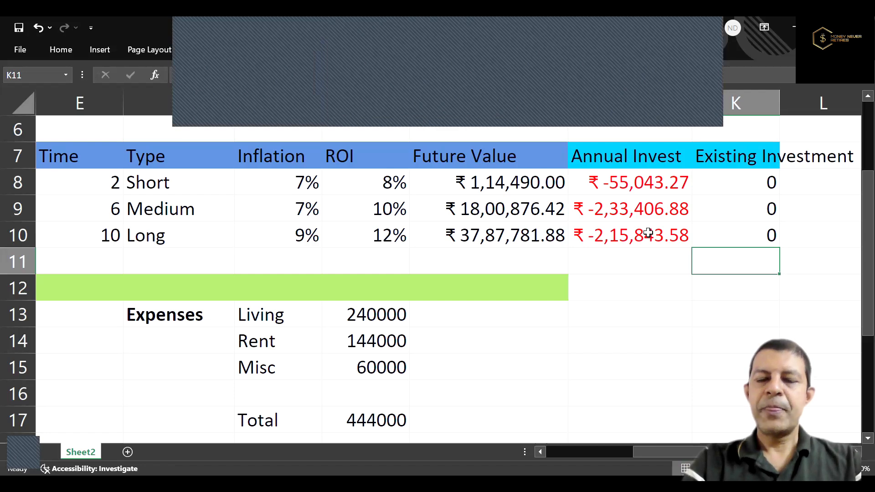
# Insert two blank rows at rows 11 and 12, between the goals table and the green band.
pyautogui.press('Up')
pyautogui.press('Left')
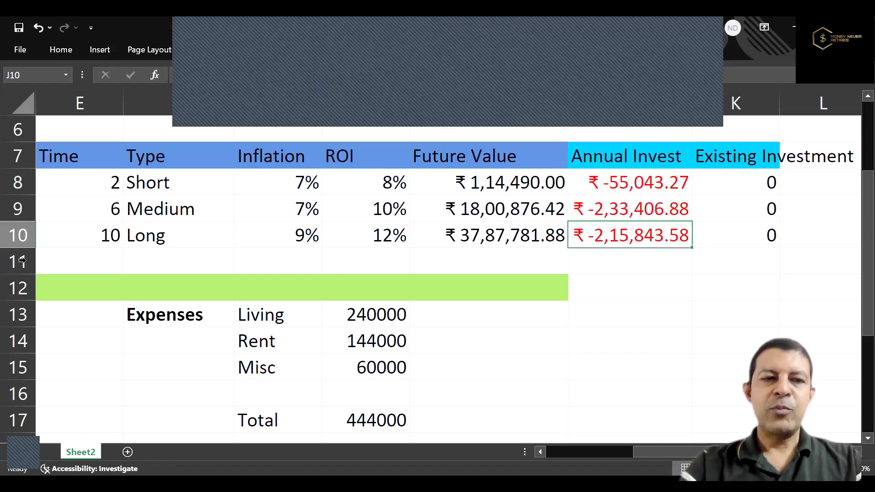
pyautogui.moveTo(22, 261); pyautogui.dragTo(19, 284)
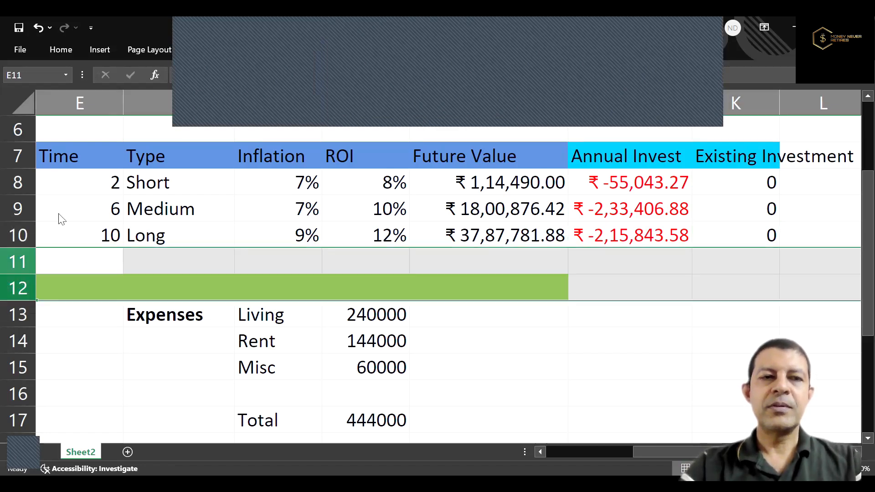
pyautogui.rightClick(23, 283)
pyautogui.click(56, 172)
# Total the annual investments in cell J11 by summing cells J8 to J10.
pyautogui.click(651, 271)
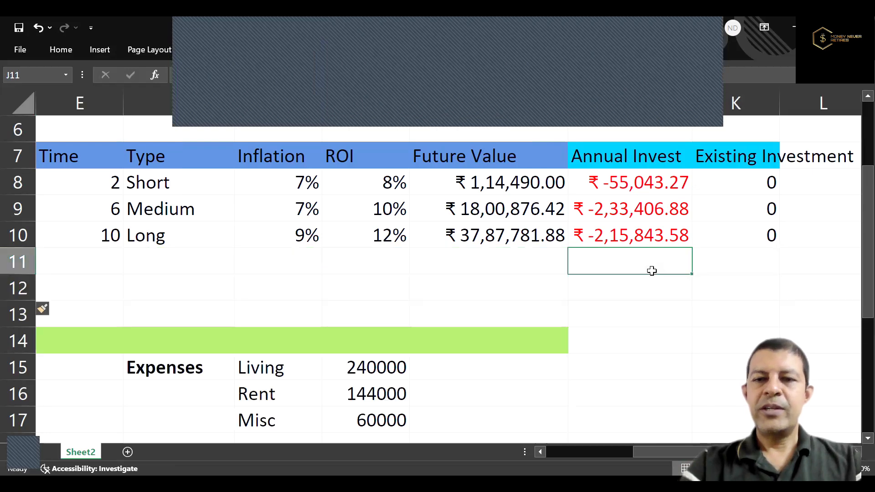
pyautogui.doubleClick(653, 270)
pyautogui.write('=sum(')
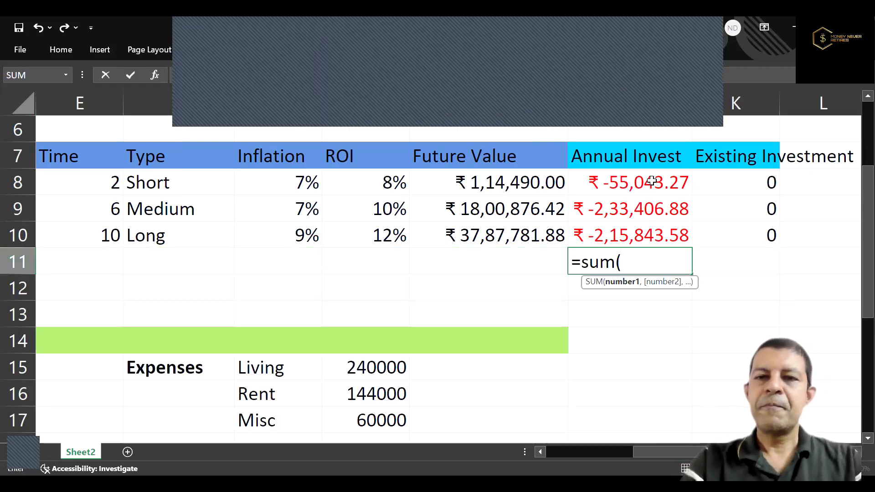
pyautogui.moveTo(647, 181); pyautogui.dragTo(654, 227)
pyautogui.hotkey('ctrl', 'Return')
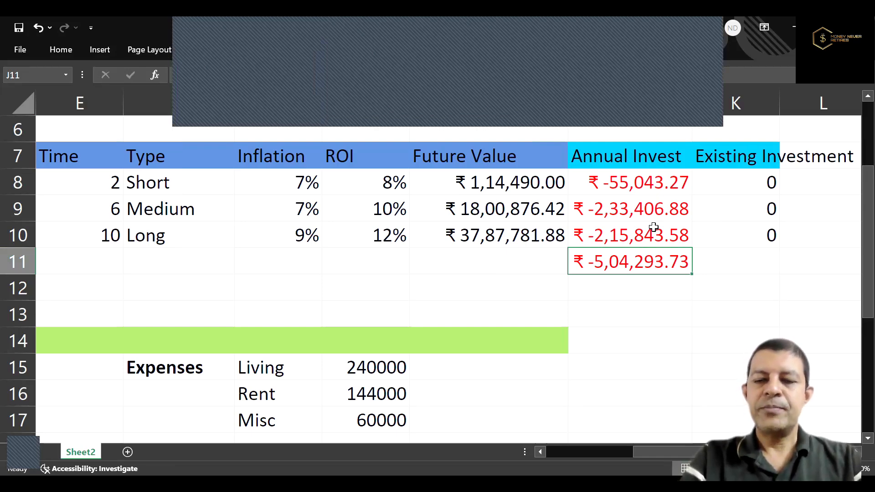
# Examine the goals' annual investments and the short-term goal's row 8 from Time to Existing Investment.
pyautogui.press('Up')
pyautogui.press('Up')
pyautogui.press('Up')
pyautogui.press('Down')
pyautogui.press('Down')
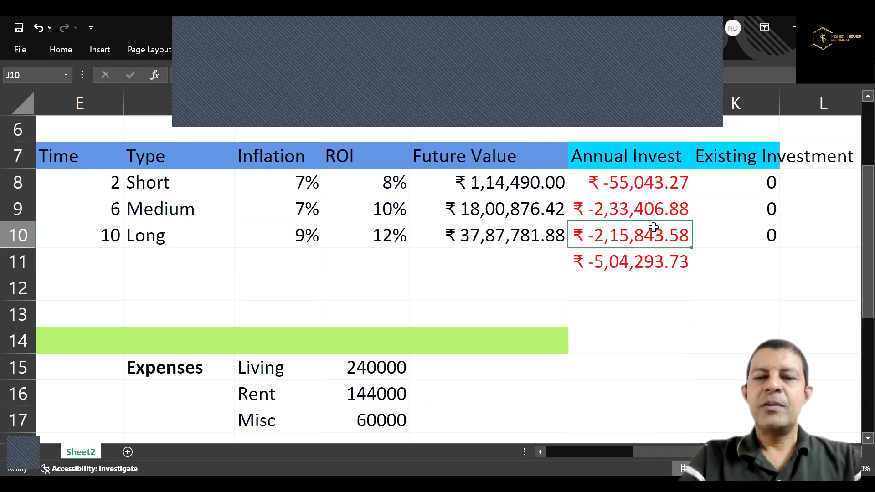
pyautogui.press('Up')
pyautogui.press('Up')
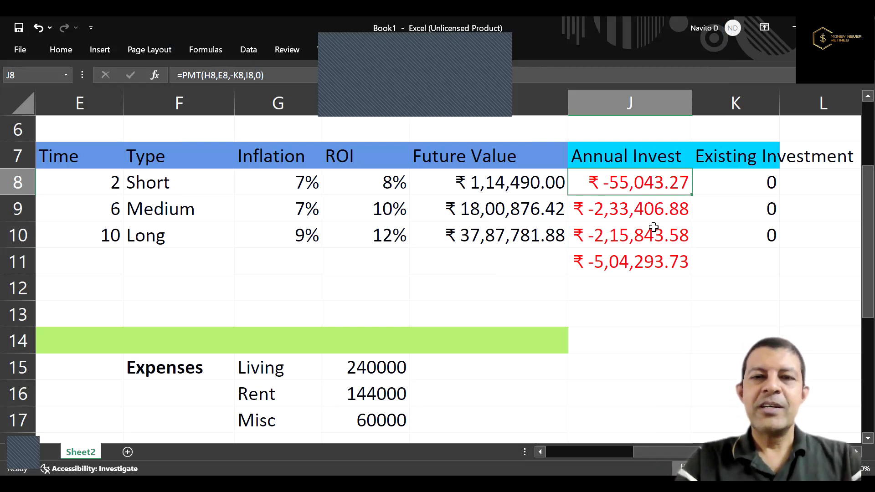
pyautogui.press('Up')
pyautogui.press('Down')
pyautogui.press('Left')
pyautogui.press('Left')
pyautogui.press('Left')
pyautogui.press('Left')
pyautogui.press('Left')
pyautogui.press('Right')
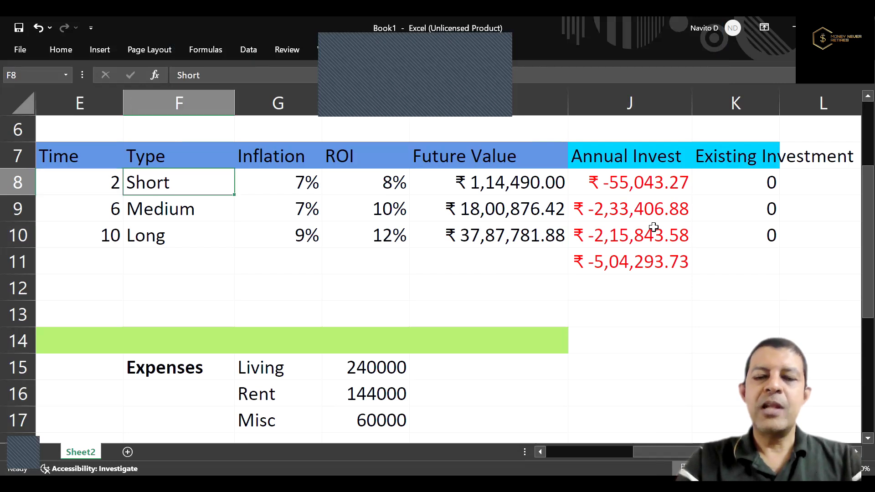
pyautogui.press('Right')
pyautogui.press('Right')
pyautogui.press('Right')
pyautogui.press('Right')
pyautogui.press('Right')
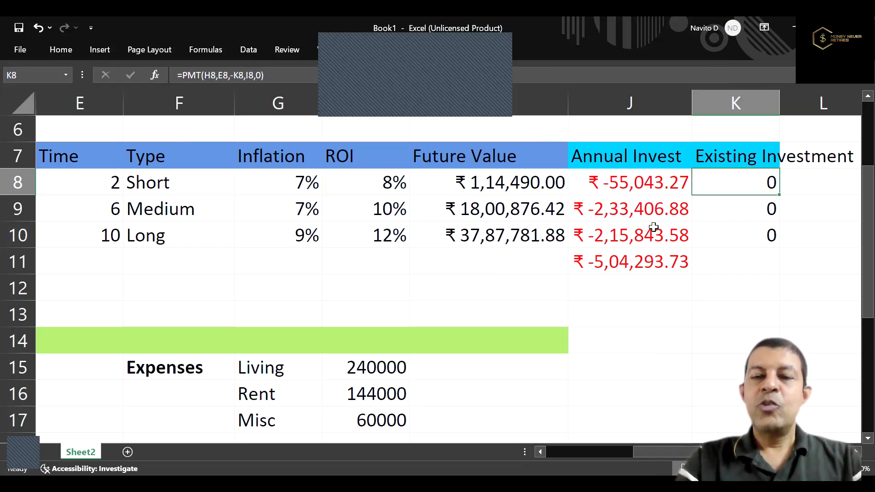
pyautogui.press('Left')
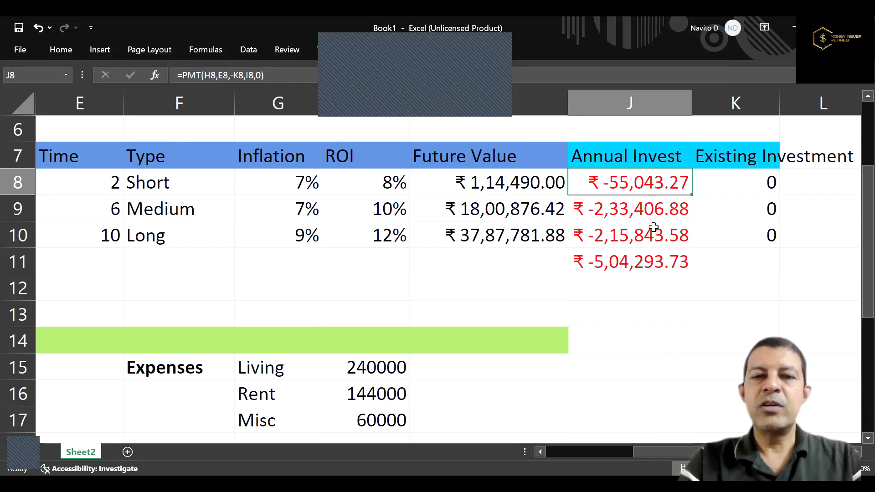
pyautogui.press('Down')
pyautogui.press('Left')
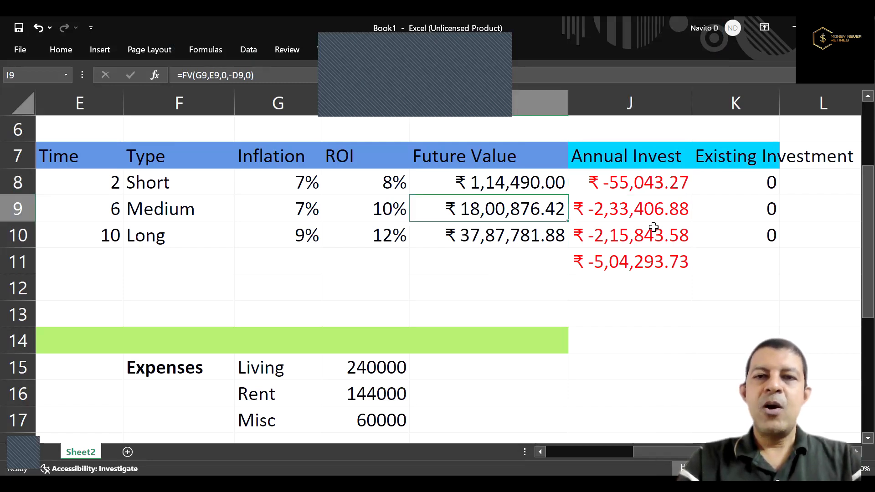
pyautogui.write('1')
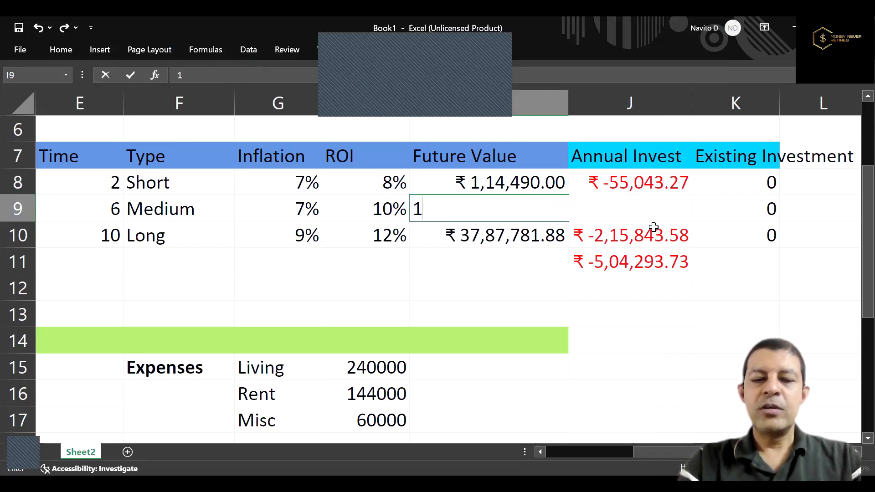
pyautogui.press('Escape')
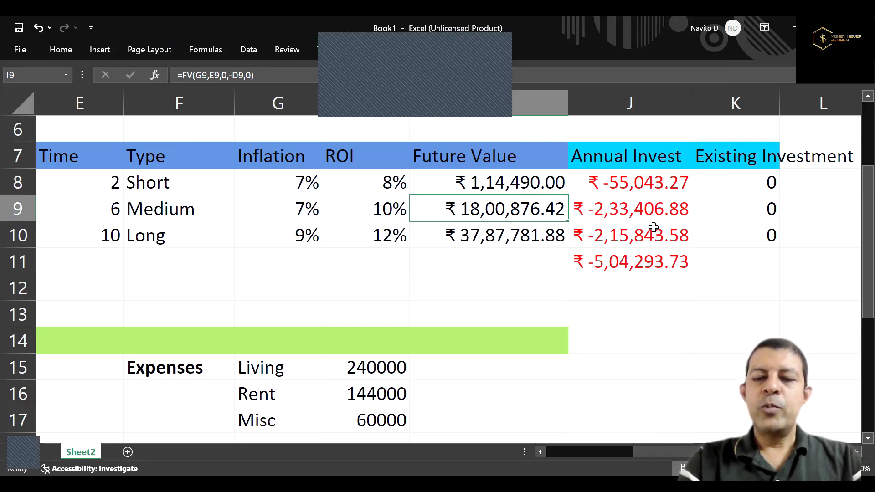
pyautogui.press('Right')
pyautogui.write('1')
pyautogui.press('Escape')
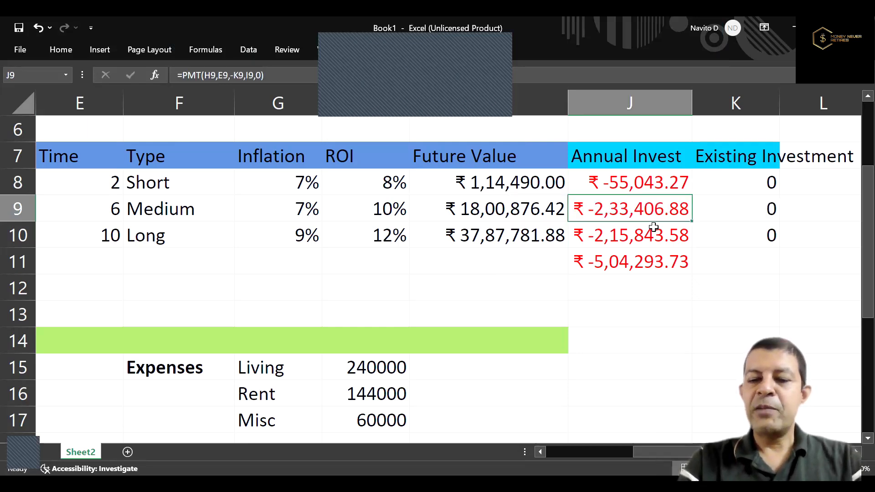
pyautogui.press('Up')
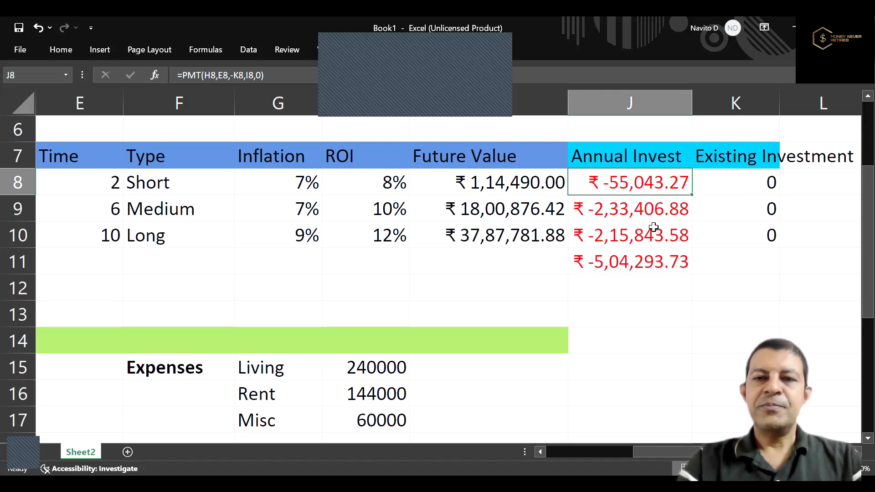
# Compare the total annual investment in cell J11 with the surplus in cell I21.
pyautogui.press('Down')
pyautogui.press('Down')
pyautogui.press('Down')
pyautogui.press('Down')
pyautogui.press('Down')
pyautogui.press('Down')
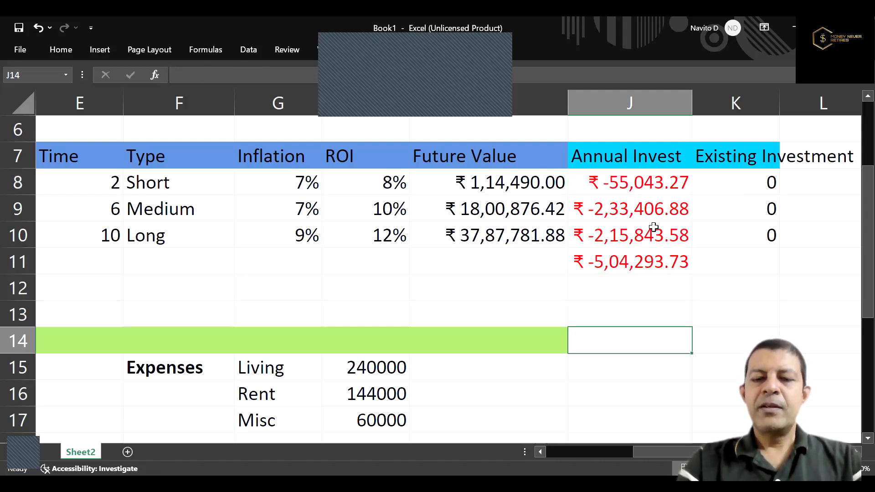
pyautogui.press('Up')
pyautogui.press('Up')
pyautogui.press('Up')
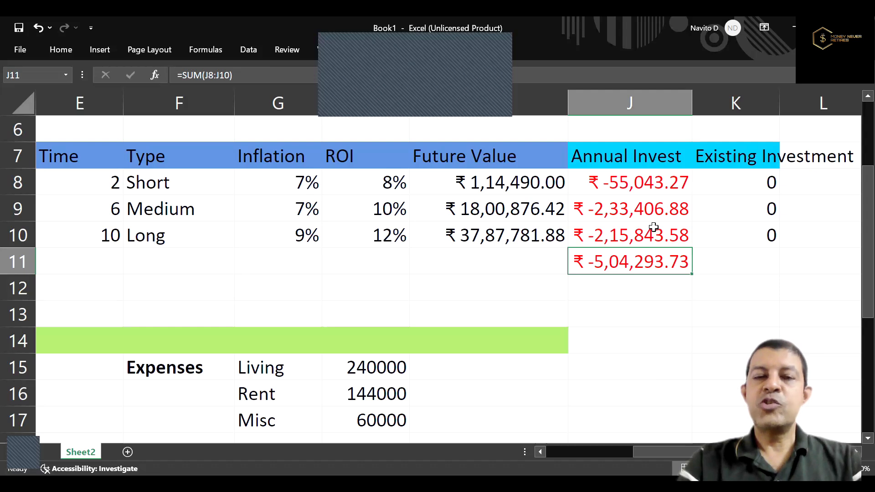
pyautogui.press('Down')
pyautogui.press('Down')
pyautogui.press('Down')
pyautogui.press('Down')
pyautogui.press('Down')
pyautogui.press('Down')
pyautogui.press('Down')
pyautogui.press('Down')
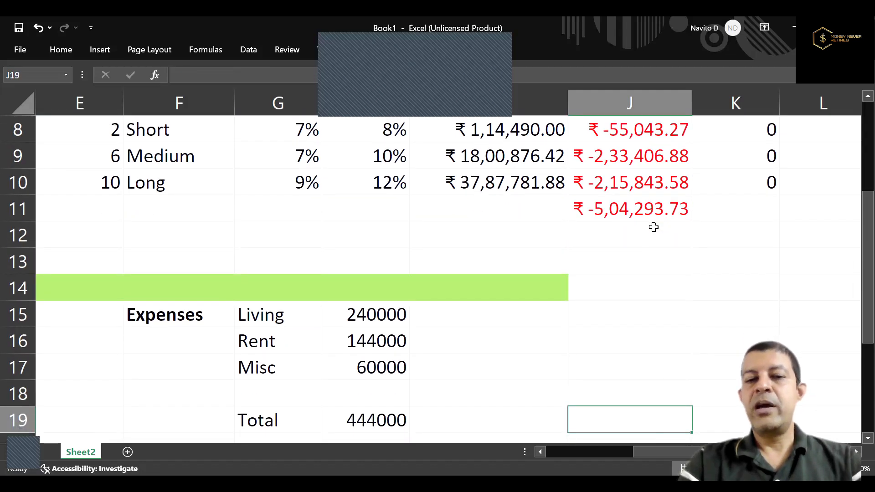
pyautogui.press('Down')
pyautogui.press('Down')
pyautogui.press('Down')
pyautogui.press('Up')
pyautogui.press('Left')
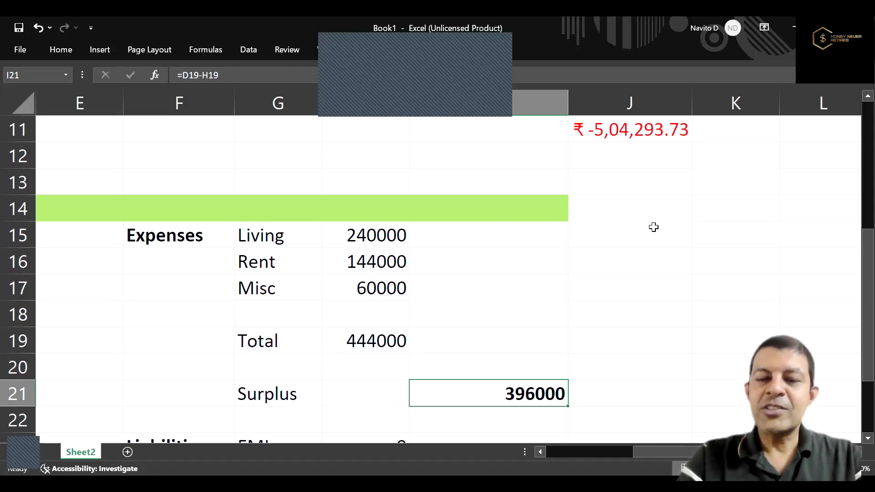
# Set the iPhone goal's time in cell E8 to 3 years.
pyautogui.press('Up')
pyautogui.press('Up')
pyautogui.press('Up')
pyautogui.press('Up')
pyautogui.press('Up')
pyautogui.press('Up')
pyautogui.press('Up')
pyautogui.press('Up')
pyautogui.press('Up')
pyautogui.press('Up')
pyautogui.press('Up')
pyautogui.press('Up')
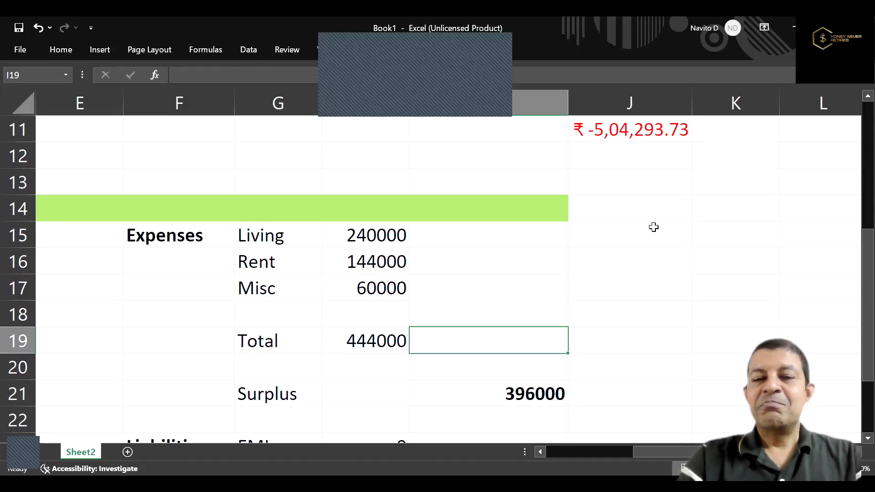
pyautogui.press('Up')
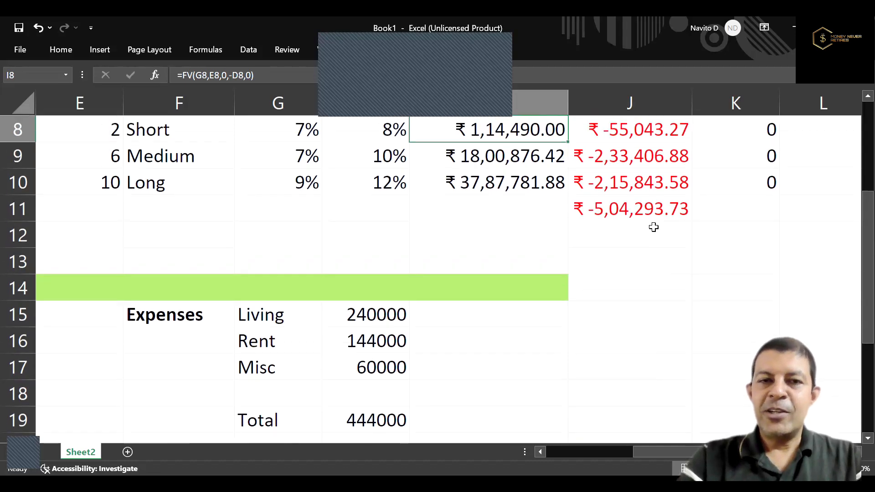
pyautogui.press('Up')
pyautogui.press('Down')
pyautogui.press('Left')
pyautogui.press('Left')
pyautogui.press('Left')
pyautogui.press('Left')
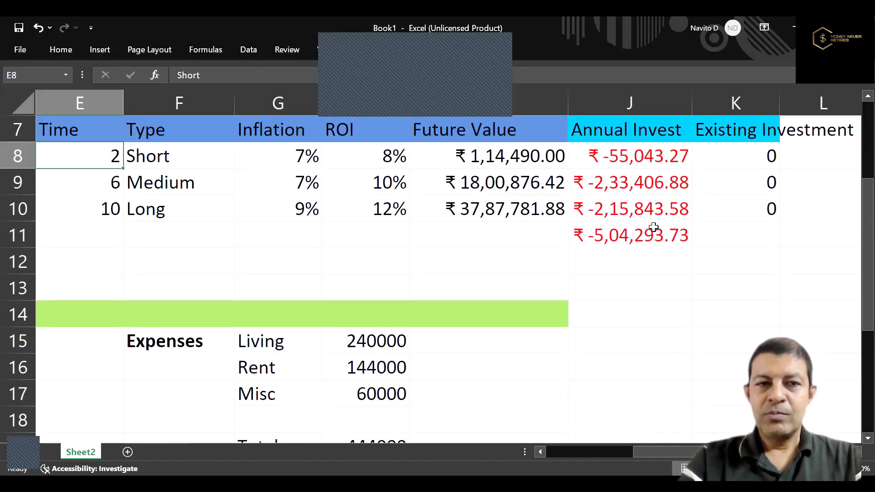
pyautogui.press('Left')
pyautogui.press('Left')
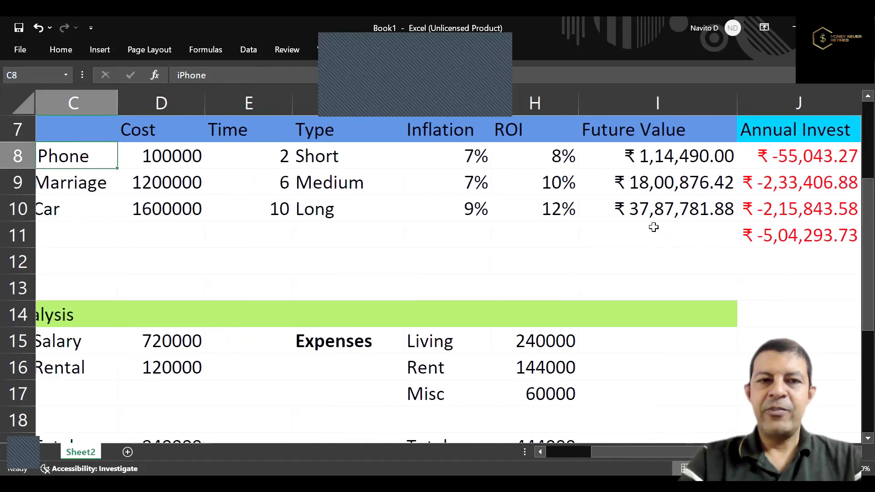
pyautogui.press('Right')
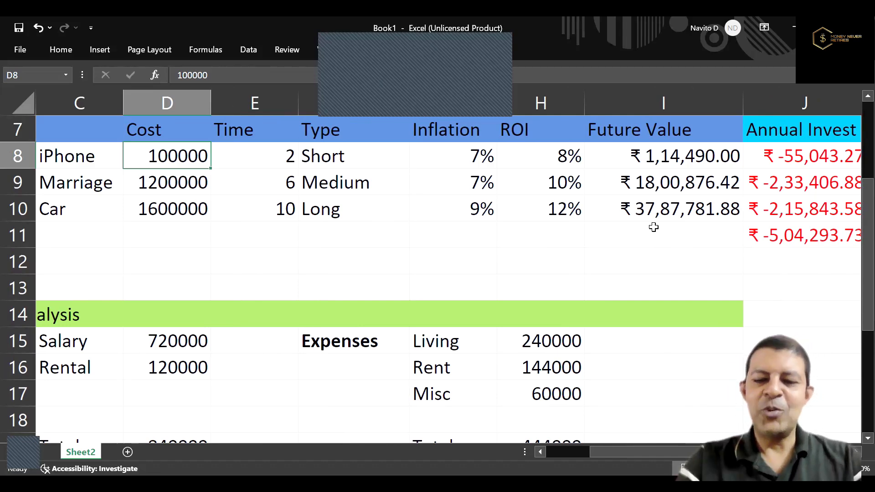
pyautogui.press('Right')
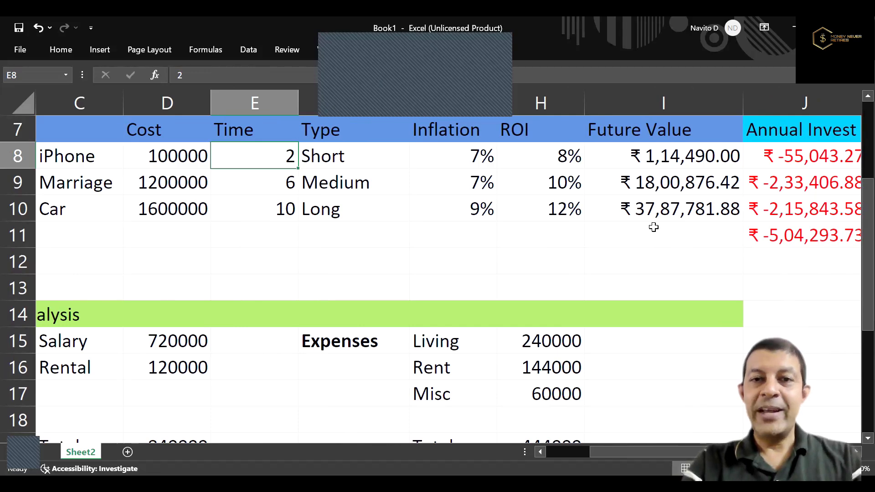
pyautogui.press('F2')
pyautogui.press('BackSpace')
pyautogui.write('3')
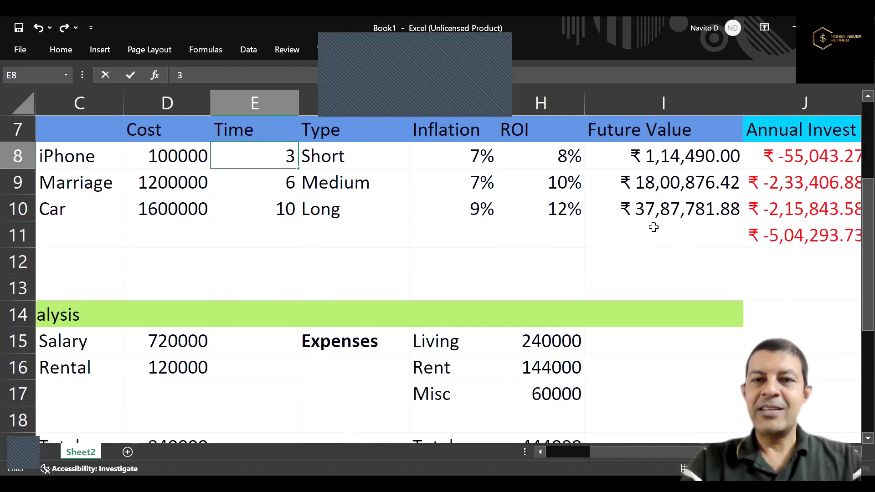
pyautogui.press('Tab')
# Check the iPhone goal's annual investment and the recalculated total in J11 against the surplus in row 21.
pyautogui.press('Right')
pyautogui.press('Right')
pyautogui.press('Right')
pyautogui.press('Right')
pyautogui.press('Right')
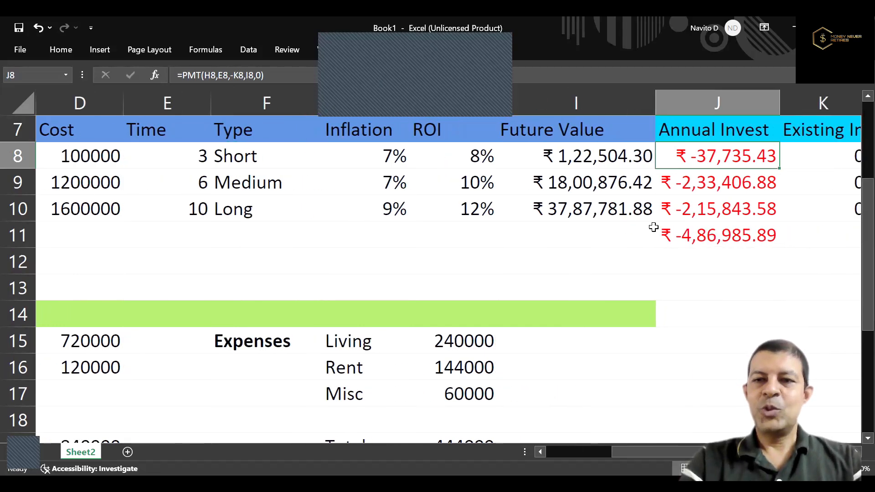
pyautogui.press('Down')
pyautogui.press('Down')
pyautogui.press('Down')
pyautogui.press('Down')
pyautogui.press('Down')
pyautogui.press('Down')
pyautogui.press('Down')
pyautogui.press('Down')
pyautogui.press('Down')
pyautogui.press('Down')
pyautogui.press('Down')
pyautogui.press('Down')
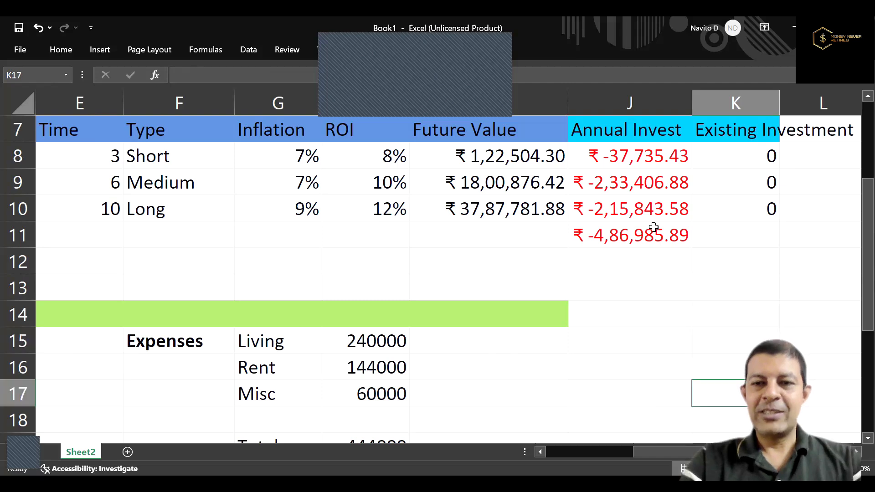
pyautogui.press('Down')
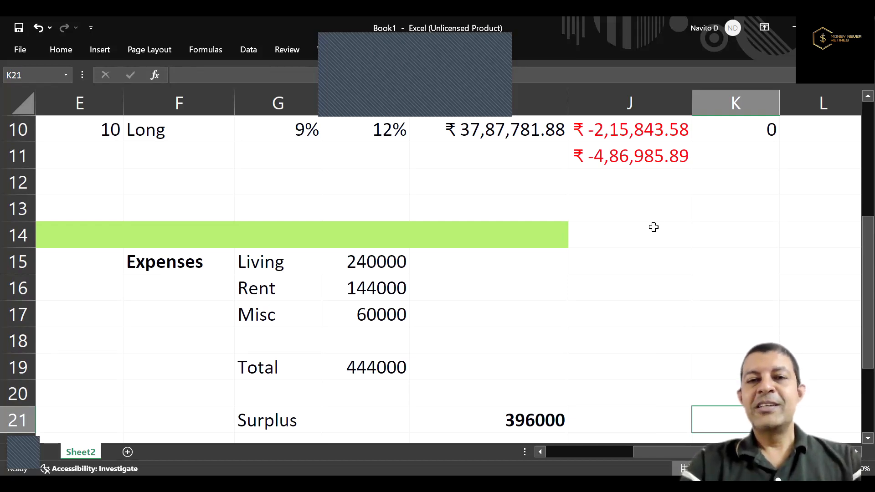
# Set the Marriage goal's cost in cell D9 to 1000000.
pyautogui.press('Up')
pyautogui.press('Up')
pyautogui.press('Up')
pyautogui.press('Up')
pyautogui.press('Up')
pyautogui.press('Up')
pyautogui.press('Up')
pyautogui.press('Up')
pyautogui.press('Up')
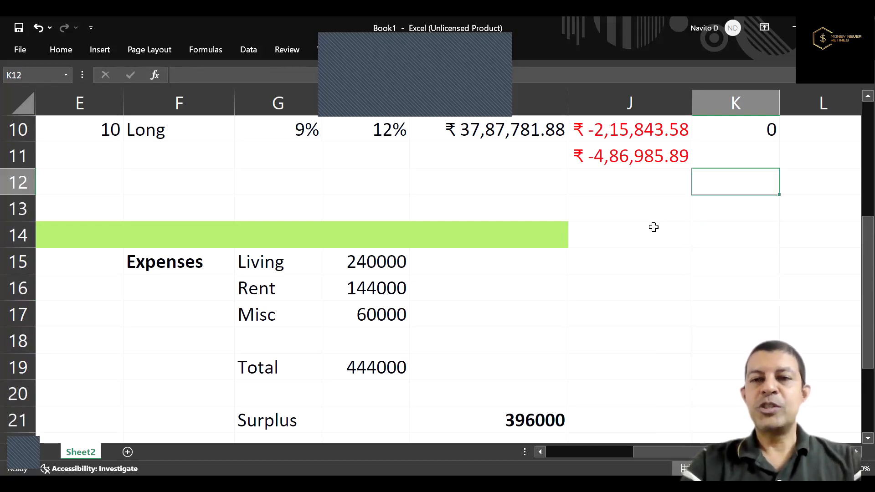
pyautogui.press('Up')
pyautogui.press('Up')
pyautogui.press('Up')
pyautogui.press('Up')
pyautogui.press('Down')
pyautogui.press('Left')
pyautogui.press('Left')
pyautogui.press('Left')
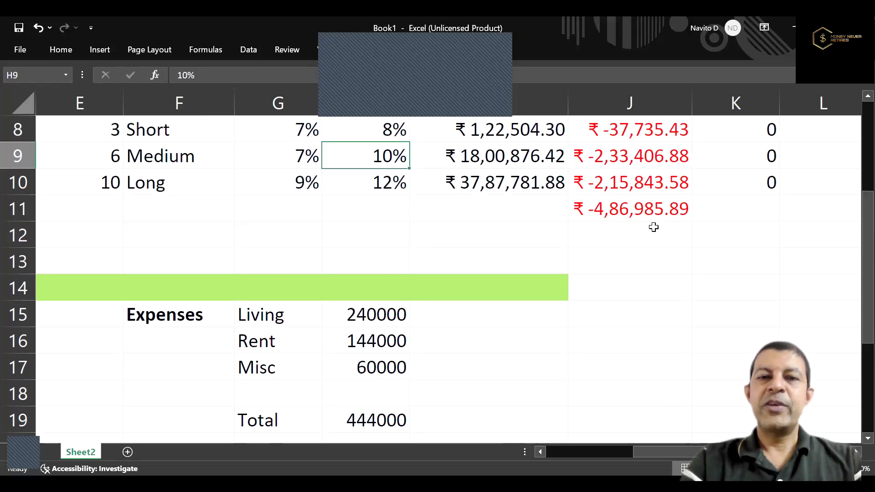
pyautogui.press('Left')
pyautogui.press('Left')
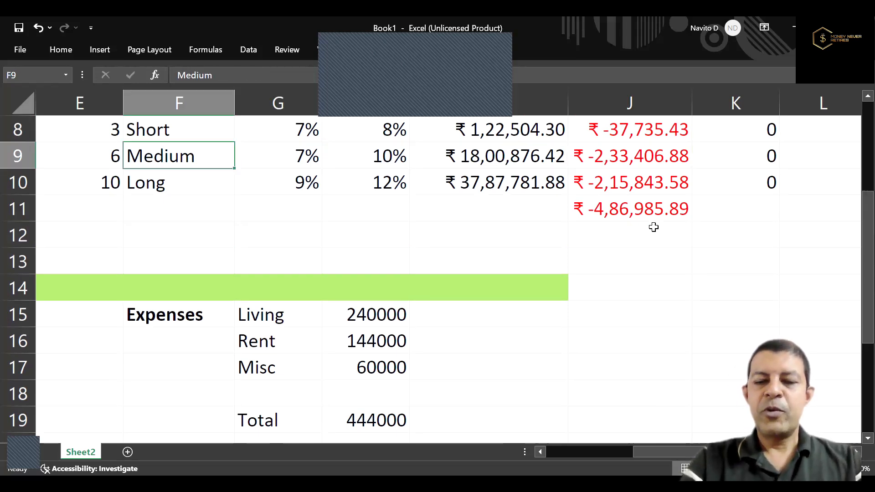
pyautogui.press('Left')
pyautogui.press('Left')
pyautogui.press('Left')
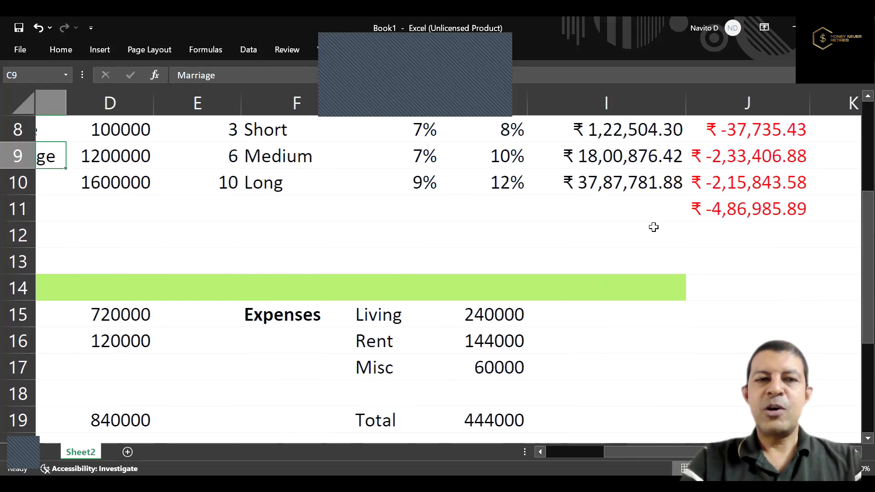
pyautogui.press('Right')
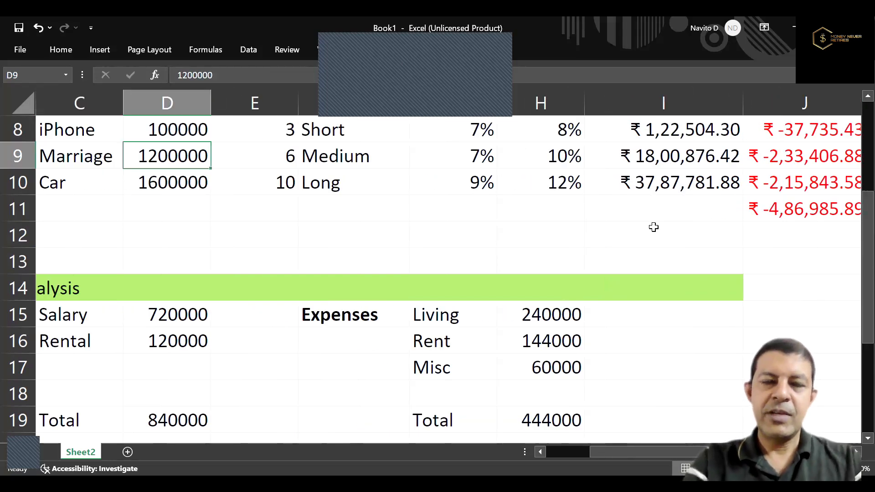
pyautogui.write('1000000')
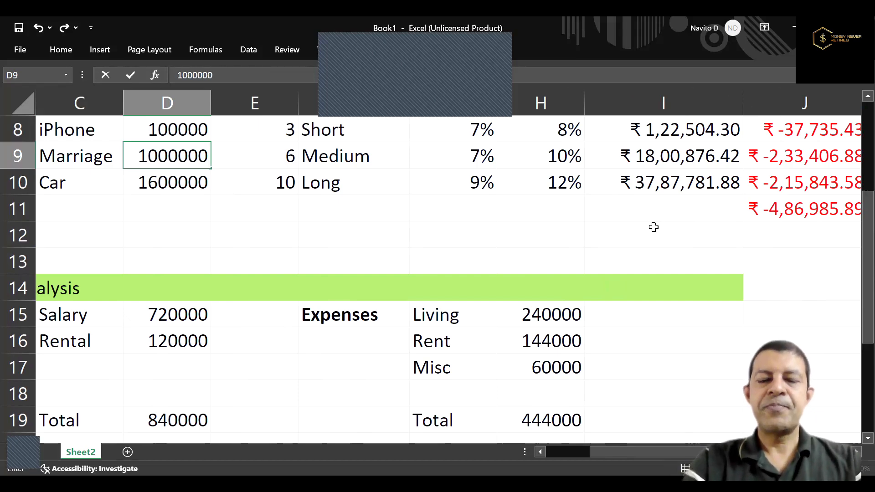
pyautogui.press('Return')
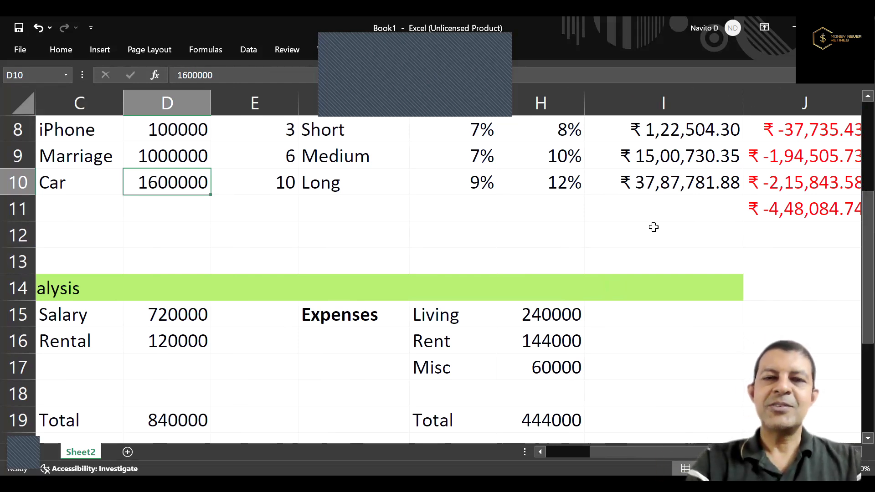
# Set the Car goal's cost in cell D10 to 1000000.
pyautogui.press('F2')
pyautogui.press('Left')
pyautogui.press('Left')
pyautogui.press('Left')
pyautogui.press('Left')
pyautogui.press('Left')
pyautogui.press('BackSpace')
pyautogui.write('0')
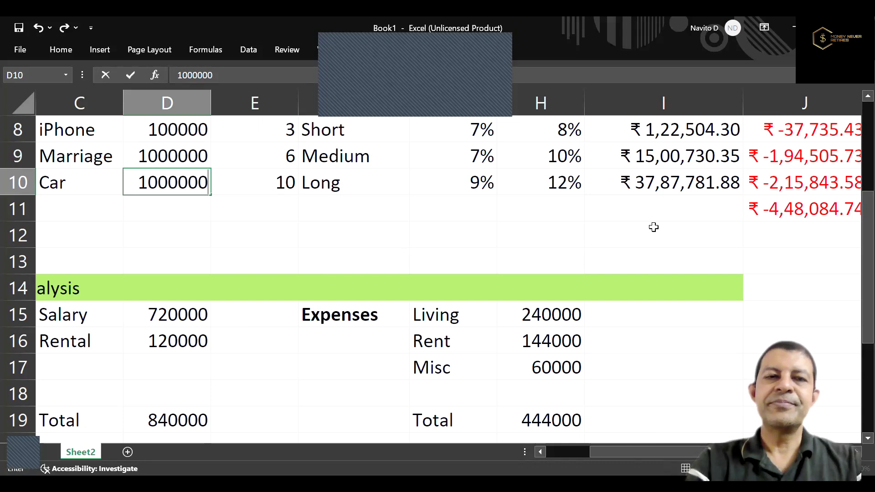
pyautogui.press('Return')
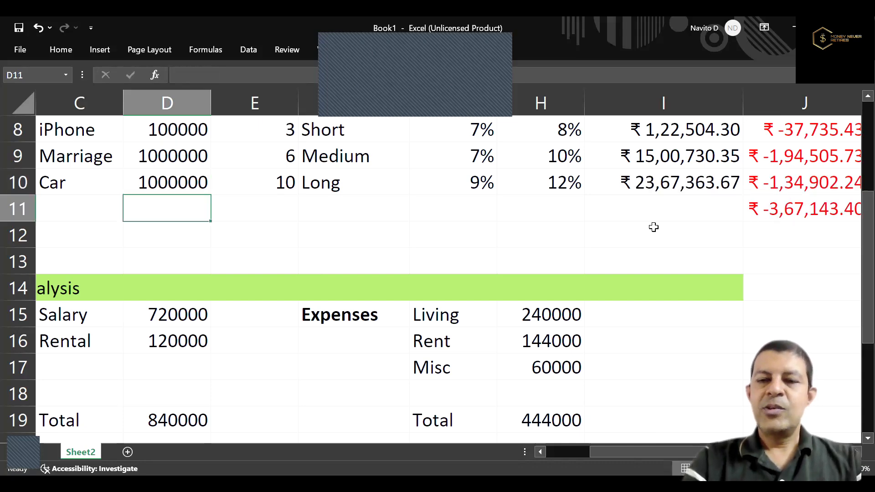
# Compare the annual investment total in J11, based on the reduced goal costs, with the surplus in I21.
pyautogui.press('Right')
pyautogui.press('Right')
pyautogui.press('Right')
pyautogui.press('Right')
pyautogui.press('Right')
pyautogui.press('Right')
pyautogui.press('Right')
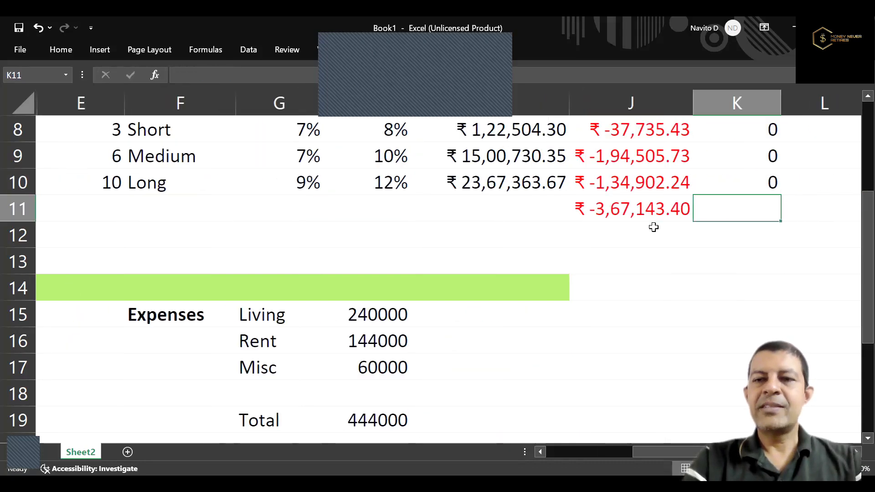
pyautogui.press('Down')
pyautogui.press('Down')
pyautogui.press('Down')
pyautogui.press('Down')
pyautogui.press('Down')
pyautogui.press('Down')
pyautogui.press('Down')
pyautogui.press('Down')
pyautogui.press('Down')
pyautogui.press('Down')
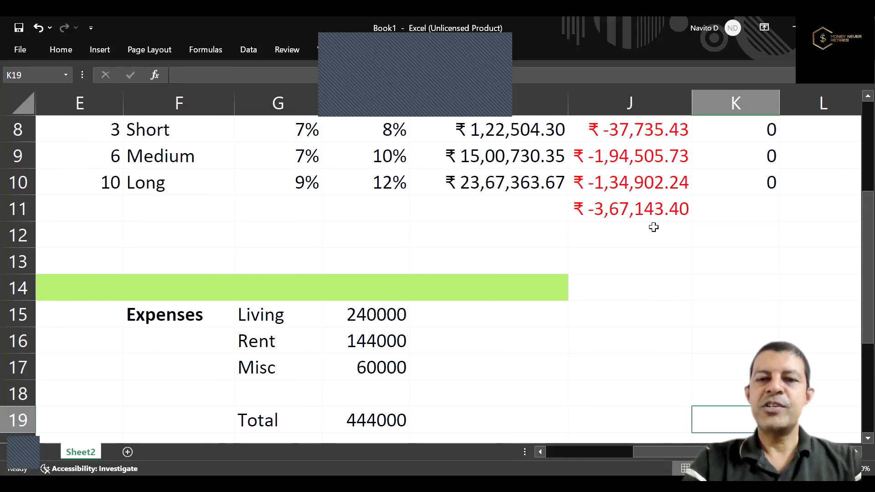
pyautogui.press('Left')
pyautogui.press('Left')
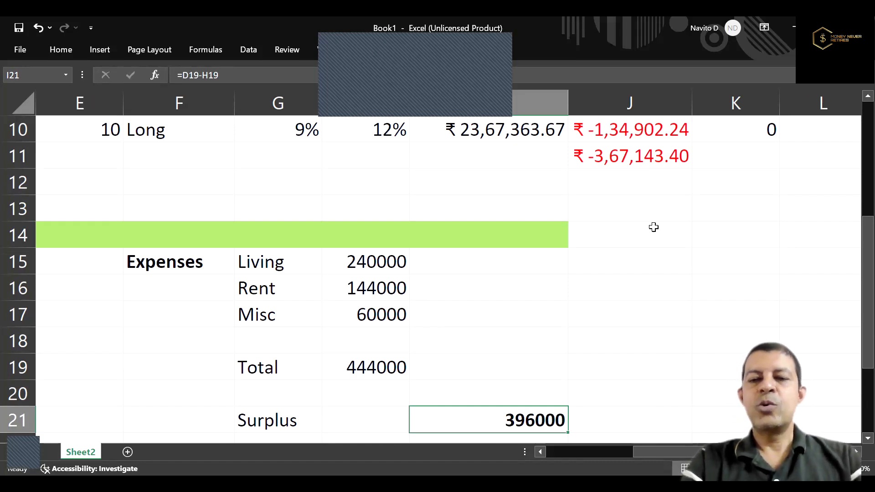
# Examine the liabilities and net worth in rows 23 to 26 and the annual and existing investments in the goals table.
pyautogui.press('Down')
pyautogui.press('Down')
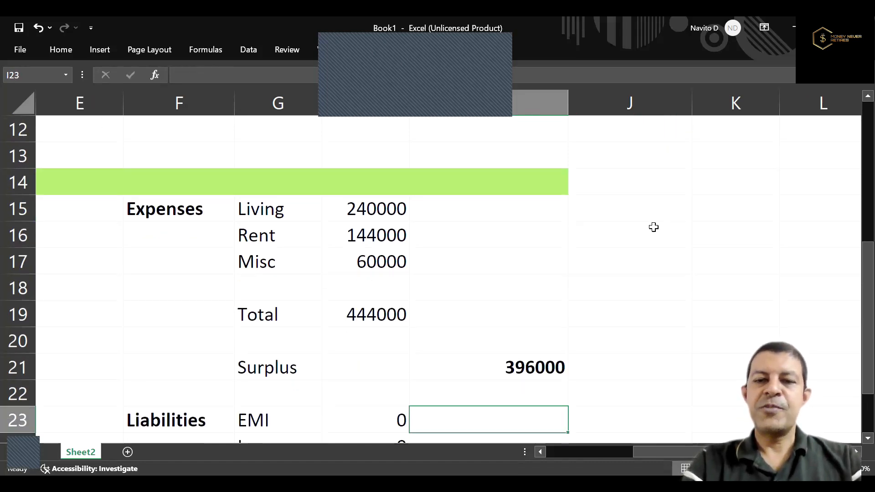
pyautogui.press('Down')
pyautogui.press('Down')
pyautogui.press('Down')
pyautogui.press('Down')
pyautogui.press('Up')
pyautogui.press('Up')
pyautogui.press('Up')
pyautogui.press('Up')
pyautogui.press('Up')
pyautogui.press('Up')
pyautogui.press('Up')
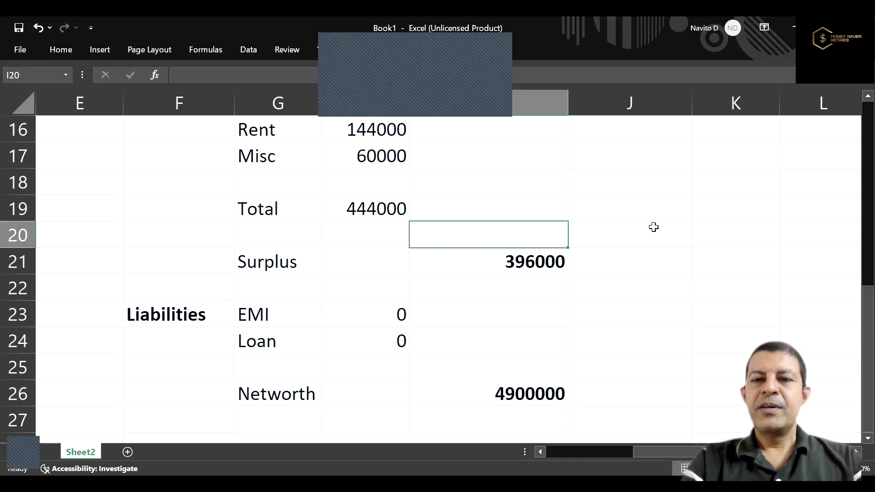
pyautogui.press('Up')
pyautogui.press('Up')
pyautogui.press('Up')
pyautogui.press('Up')
pyautogui.press('Up')
pyautogui.press('Up')
pyautogui.press('Up')
pyautogui.press('Up')
pyautogui.press('Up')
pyautogui.press('Up')
pyautogui.press('Up')
pyautogui.press('Down')
pyautogui.press('Right')
pyautogui.press('Right')
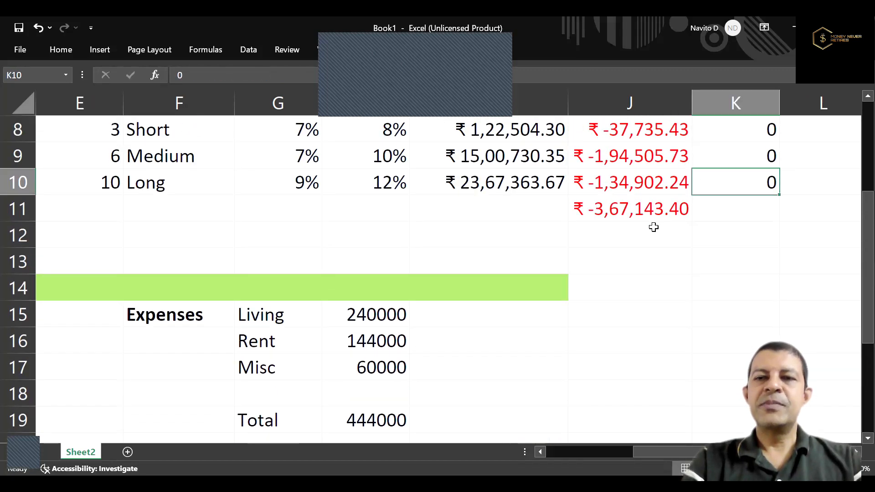
# Enter a formula in K10 that takes 50% of the Mutual Fund asset value in D24 as the Car goal's existing investment.
pyautogui.write('=')
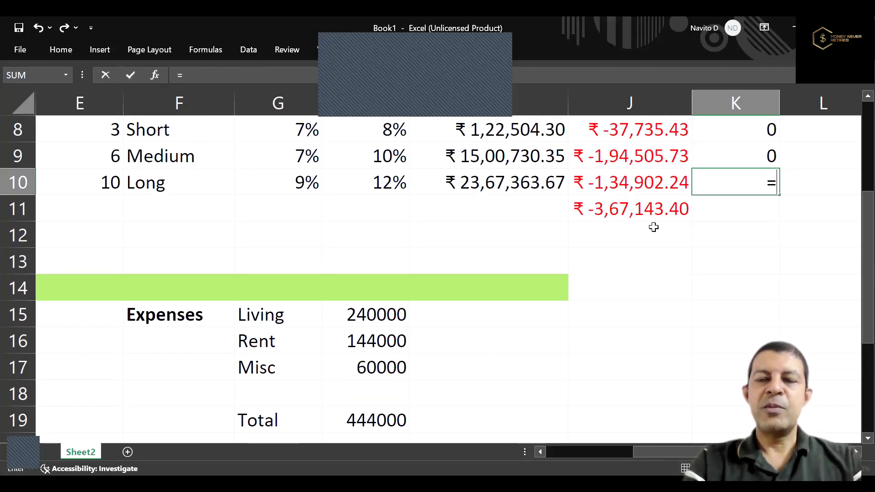
pyautogui.write('50%*')
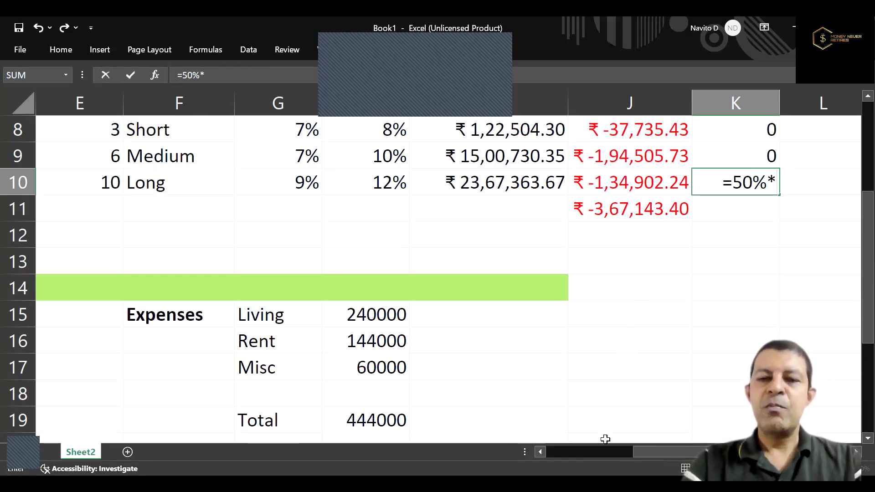
pyautogui.hscroll(-3, 578, 445)
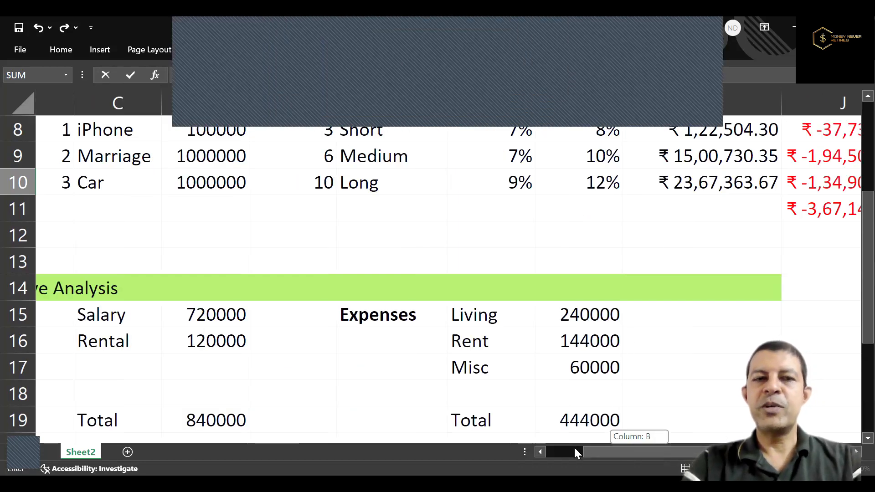
pyautogui.scroll(-2, 855, 441)
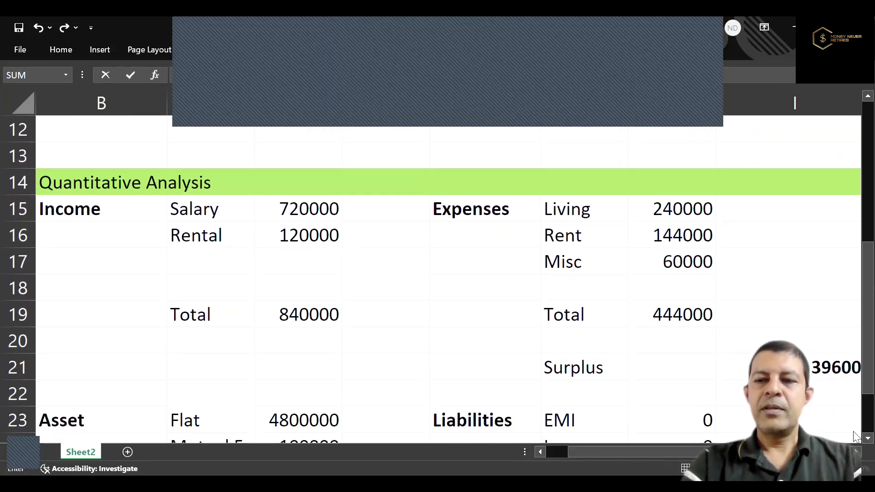
pyautogui.scroll(-1, 437, 380)
pyautogui.click(309, 366)
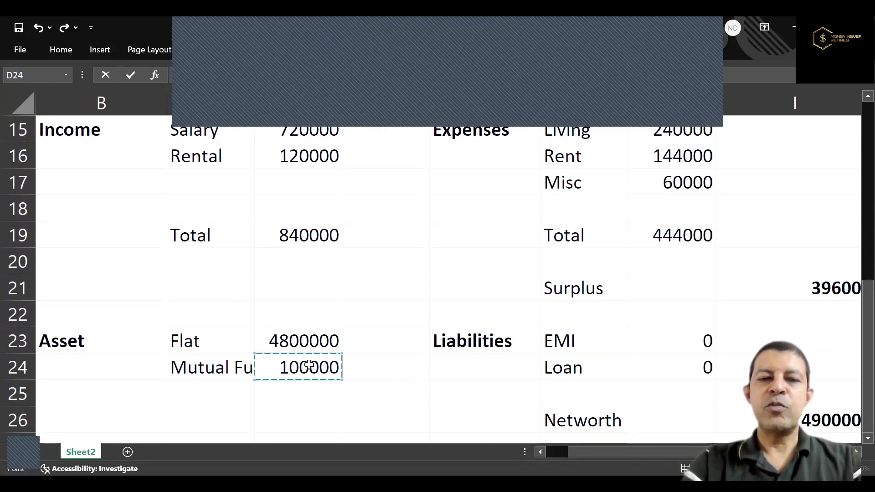
pyautogui.press('Escape')
pyautogui.scroll(2, 309, 365)
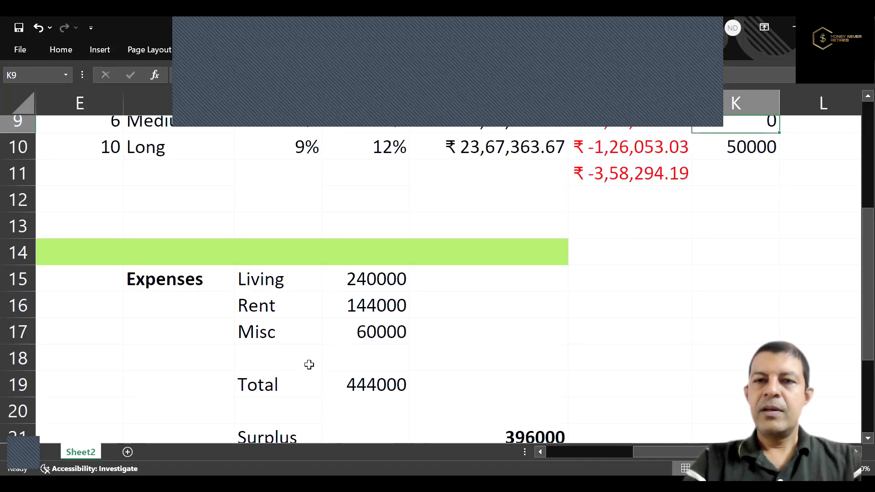
pyautogui.press('Up')
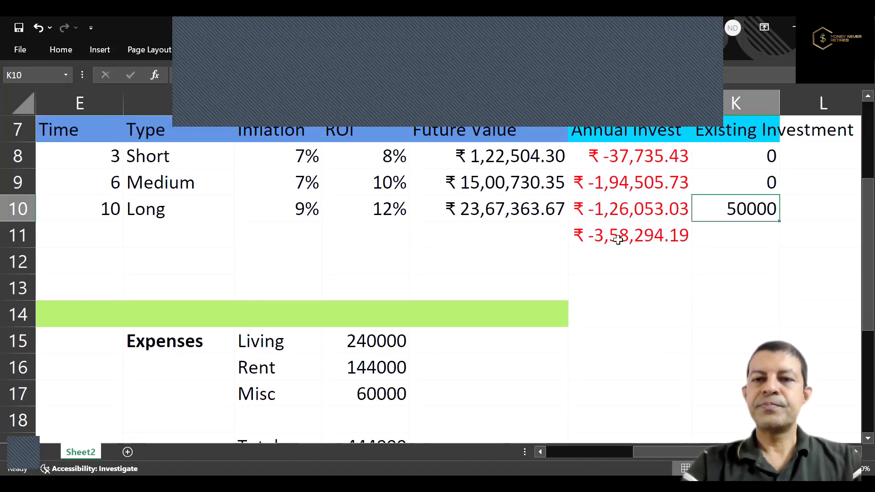
# Inspect the PMT formula in J10 to check how it uses the existing investment from K10.
pyautogui.click(656, 210)
pyautogui.press('F2')
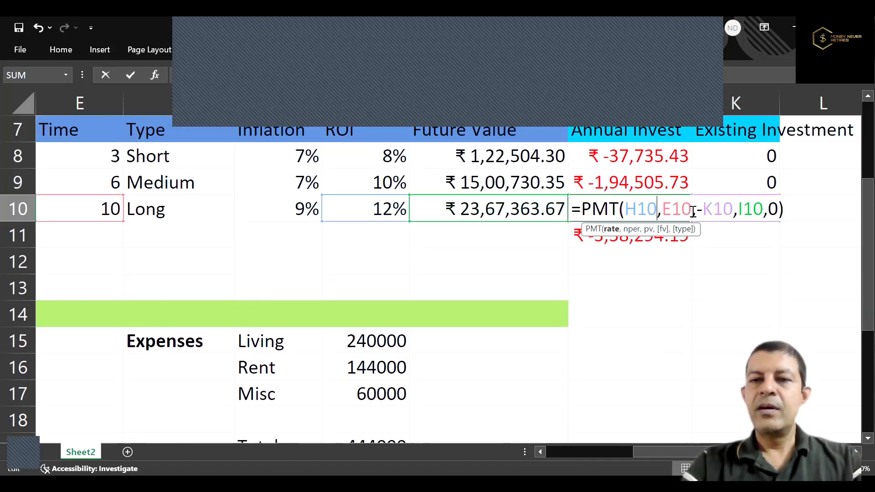
pyautogui.press('Return')
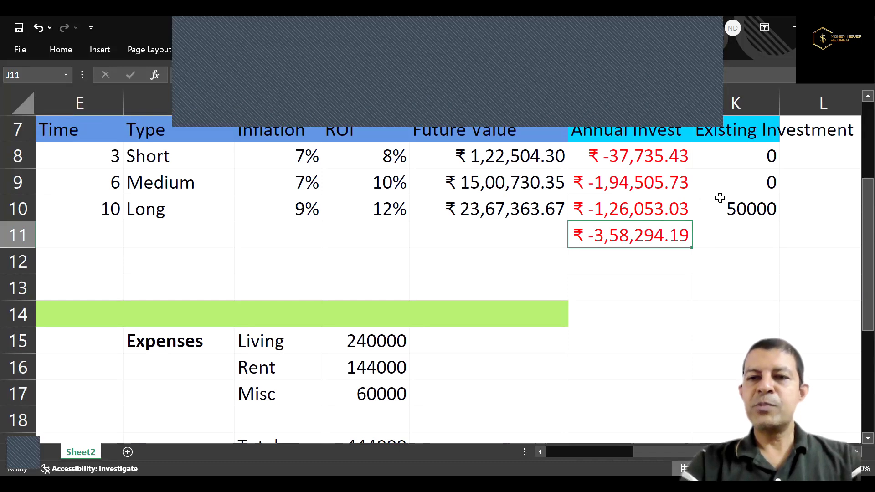
# Undo and restore the existing investment entry in K10 to compare its effect on the annual investment.
pyautogui.click(731, 208)
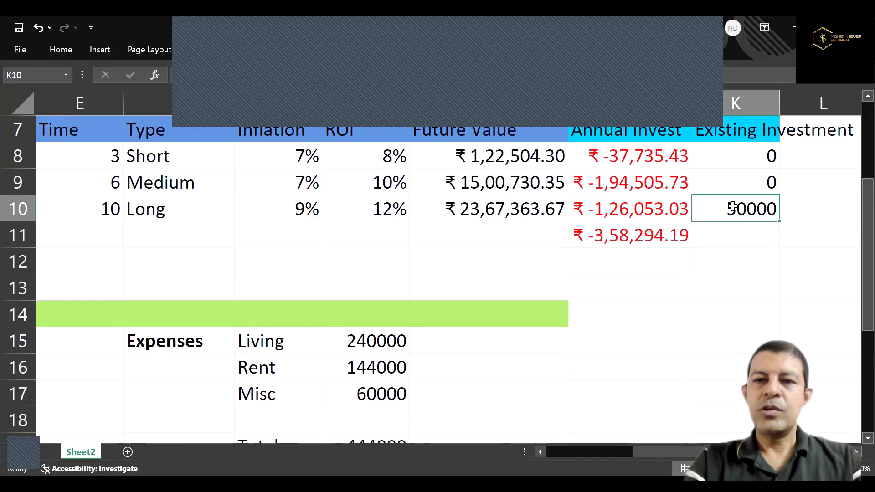
pyautogui.hotkey('ctrl', 'z')
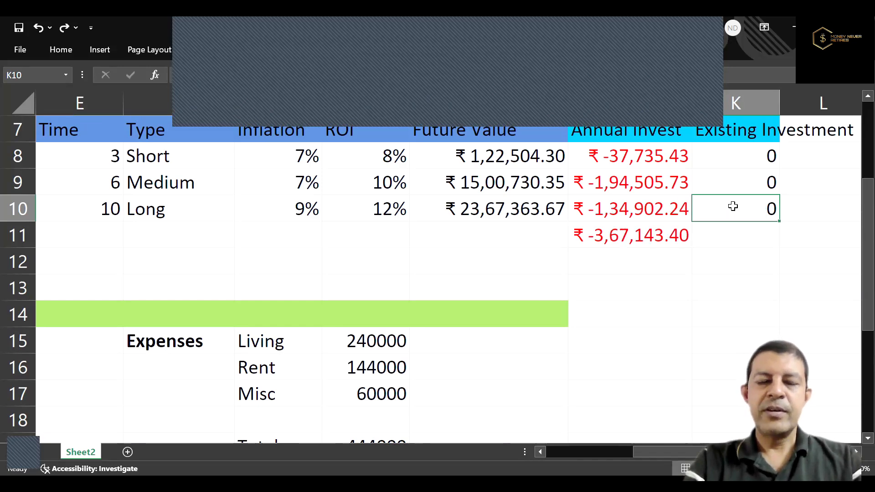
pyautogui.click(65, 29)
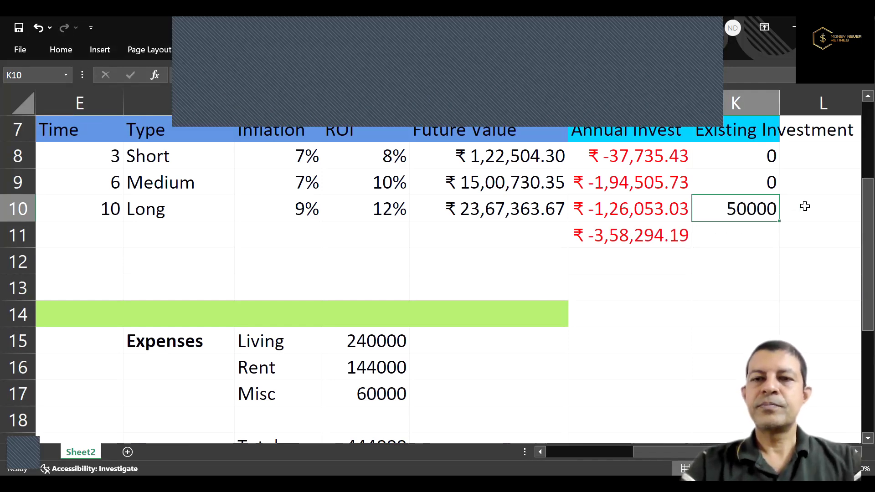
# Examine the Car goal's row 10 from its name and cost across to its annual and existing investments.
pyautogui.press('Down')
pyautogui.press('Right')
pyautogui.press('Up')
pyautogui.press('Up')
pyautogui.press('Up')
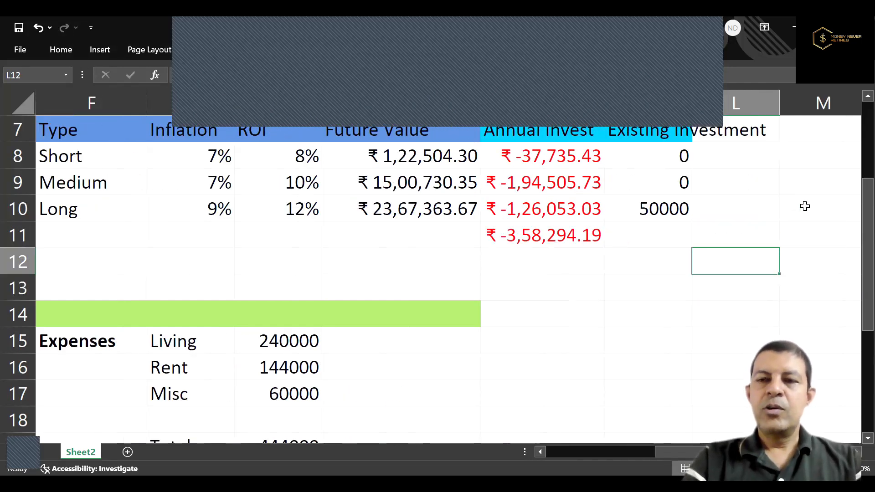
pyautogui.press('Left')
pyautogui.press('Left')
pyautogui.press('Left')
pyautogui.press('Left')
pyautogui.press('Left')
pyautogui.press('Left')
pyautogui.press('Left')
pyautogui.press('Left')
pyautogui.press('Left')
pyautogui.press('Left')
pyautogui.press('Left')
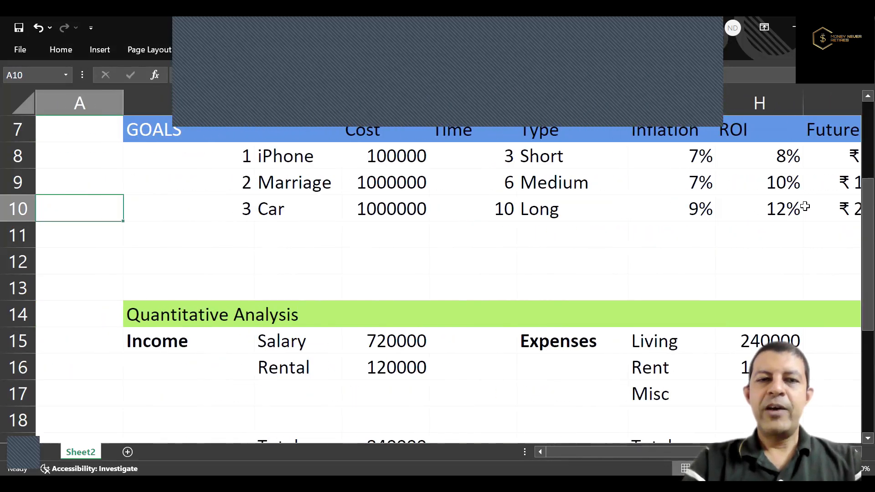
pyautogui.press('Right')
pyautogui.press('Right')
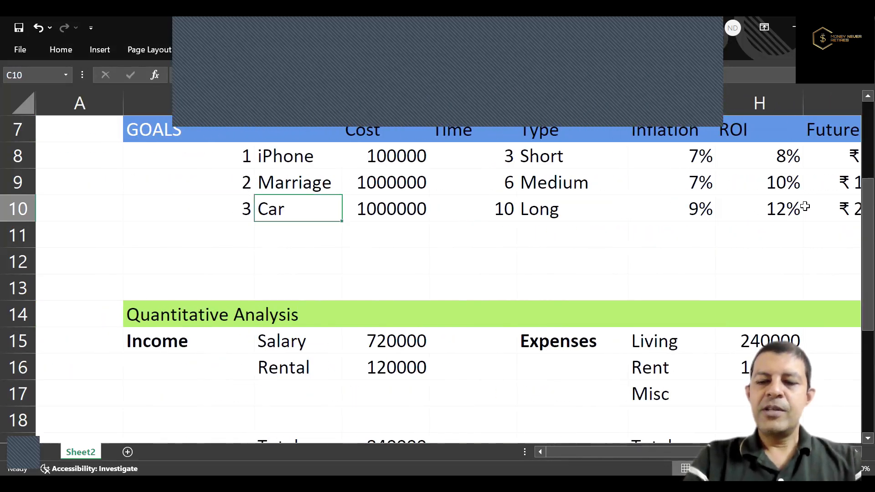
pyautogui.press('Right')
pyautogui.press('Right')
pyautogui.press('Right')
pyautogui.press('Right')
pyautogui.press('Right')
pyautogui.press('Right')
pyautogui.press('Right')
pyautogui.press('Right')
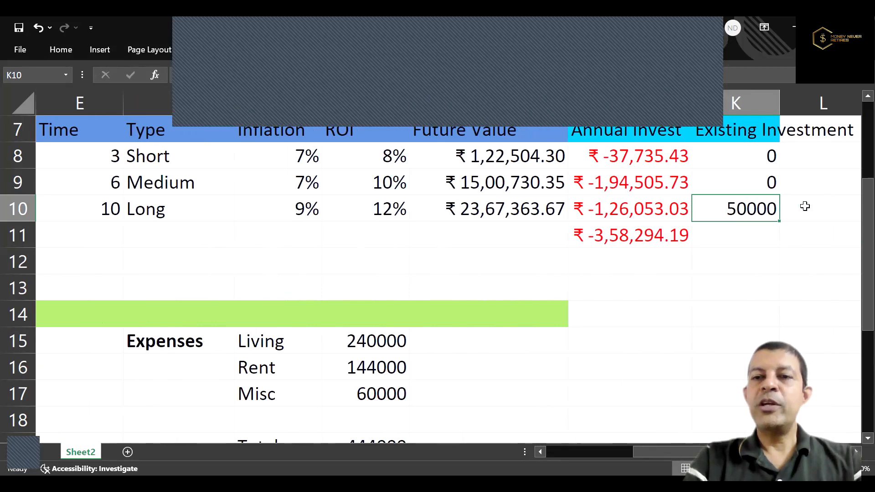
# Enter 1 in cell D25, below the Mutual Fund value in the assets list.
pyautogui.press('Right')
pyautogui.press('Down')
pyautogui.press('Down')
pyautogui.press('Down')
pyautogui.press('Down')
pyautogui.press('Down')
pyautogui.press('Down')
pyautogui.press('Down')
pyautogui.press('Down')
pyautogui.press('Down')
pyautogui.press('Down')
pyautogui.press('Down')
pyautogui.press('Down')
pyautogui.press('Down')
pyautogui.press('Down')
pyautogui.press('Down')
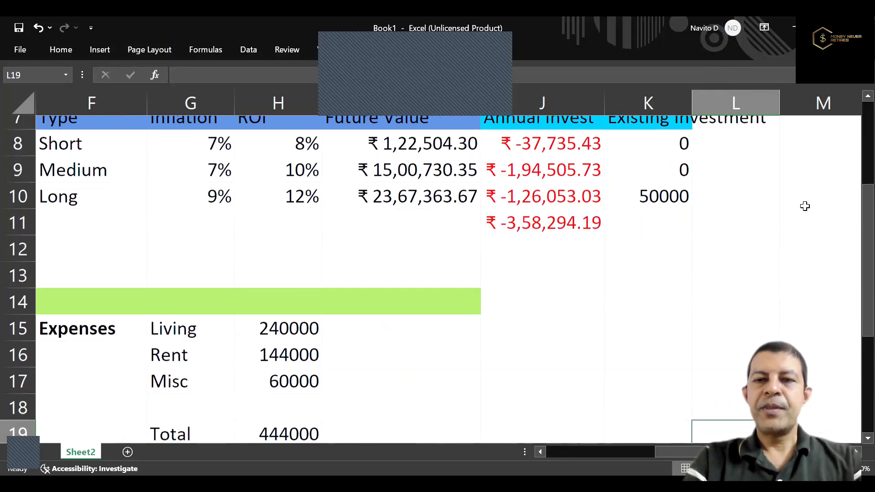
pyautogui.press('Left')
pyautogui.press('Left')
pyautogui.press('Left')
pyautogui.press('Left')
pyautogui.press('Left')
pyautogui.press('Left')
pyautogui.press('Left')
pyautogui.press('Left')
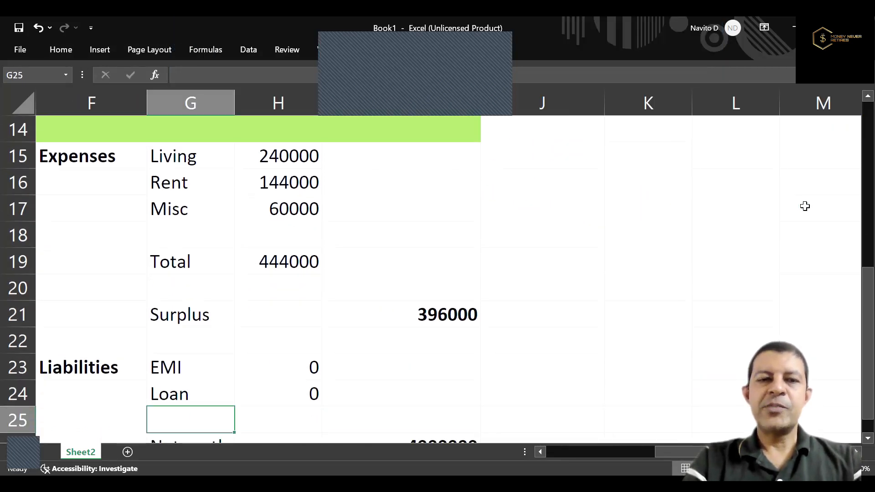
pyautogui.write('1')
pyautogui.press('Right')
pyautogui.press('Right')
pyautogui.press('Right')
pyautogui.press('Right')
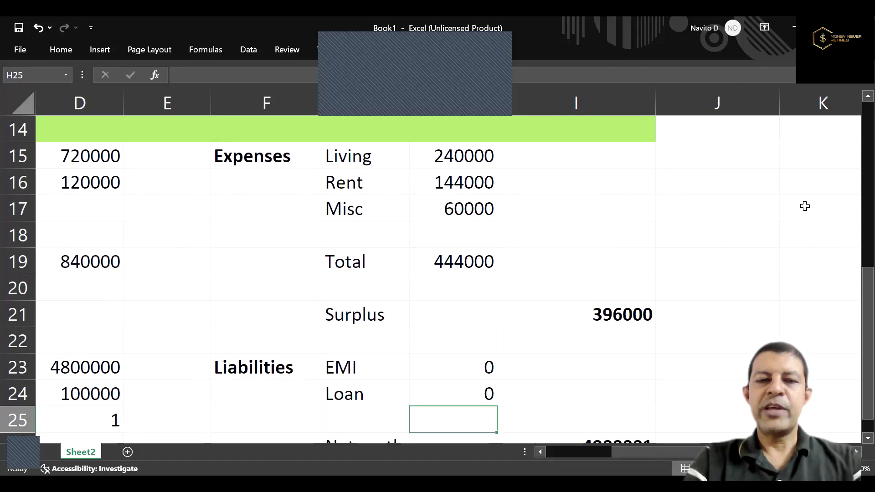
# Check the net worth in row 26 against the goals table's costs and annual investments.
pyautogui.press('Down')
pyautogui.press('Down')
pyautogui.press('Down')
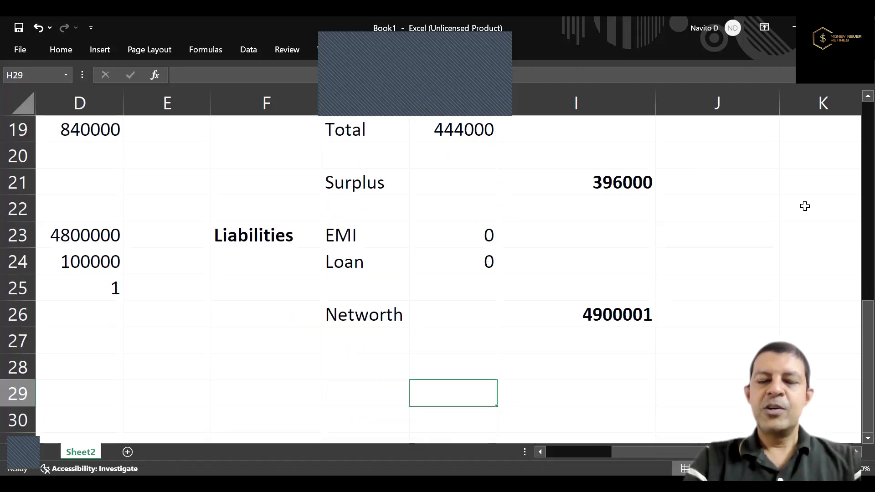
pyautogui.press('Up')
pyautogui.press('Up')
pyautogui.press('Up')
pyautogui.press('Up')
pyautogui.press('Up')
pyautogui.press('Up')
pyautogui.press('Up')
pyautogui.press('Up')
pyautogui.press('Up')
pyautogui.press('Up')
pyautogui.press('Up')
pyautogui.press('Up')
pyautogui.press('Up')
pyautogui.press('Up')
pyautogui.press('Up')
pyautogui.press('Up')
pyautogui.press('Up')
pyautogui.press('Up')
pyautogui.press('Up')
pyautogui.press('Up')
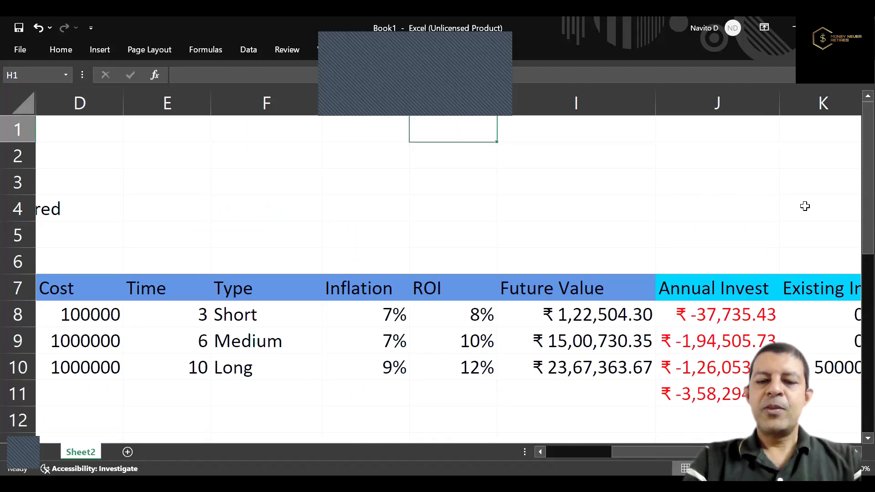
# Examine the client's profile details, particularly the insurance and emergency entries in C4 and C5.
pyautogui.press('Left')
pyautogui.press('Left')
pyautogui.press('Left')
pyautogui.press('Left')
pyautogui.press('Left')
pyautogui.press('Left')
pyautogui.press('Left')
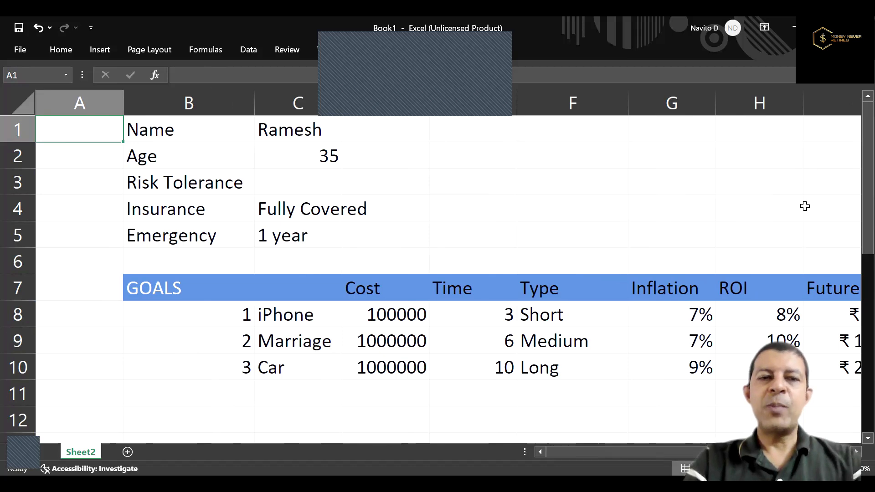
pyautogui.press('Down')
pyautogui.press('Down')
pyautogui.press('Down')
pyautogui.press('Right')
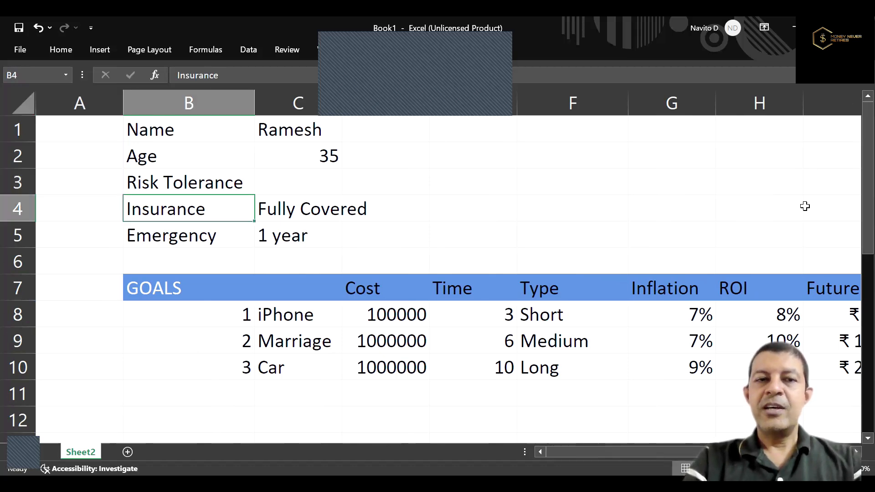
pyautogui.press('Down')
pyautogui.press('Right')
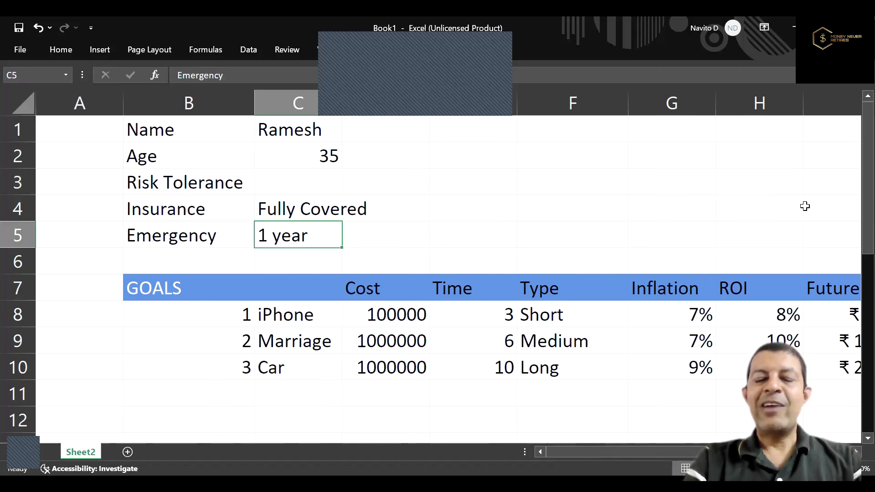
pyautogui.press('Up')
pyautogui.press('Down')
pyautogui.press('Up')
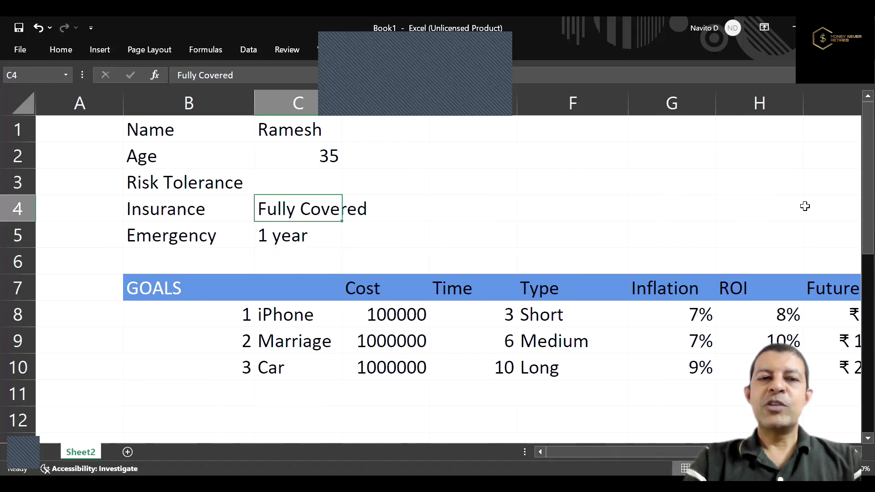
# Enter Health & Term in cell D4 beside the insurance entry.
pyautogui.press('Right')
pyautogui.write('Heal')
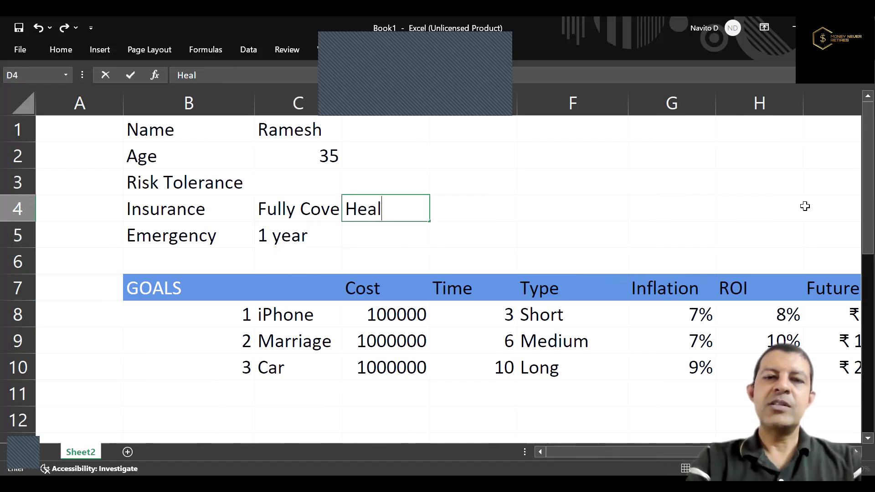
pyautogui.write('th & Term')
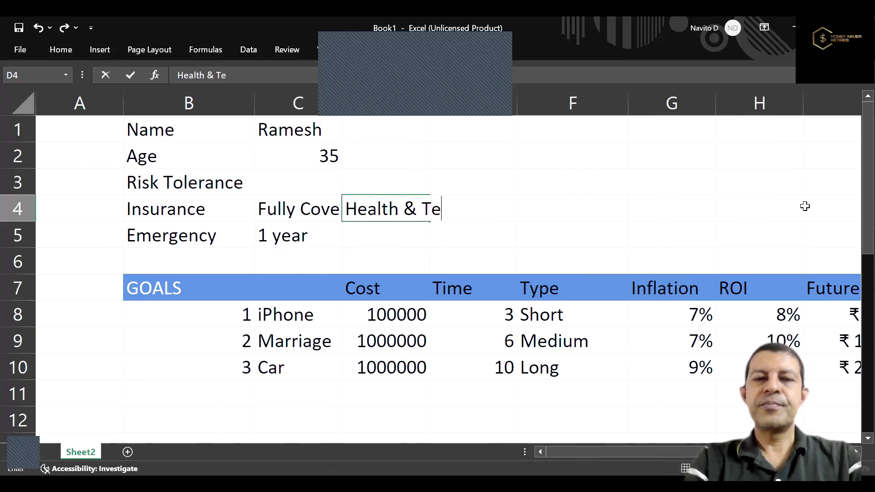
pyautogui.press('Return')
pyautogui.press('Up')
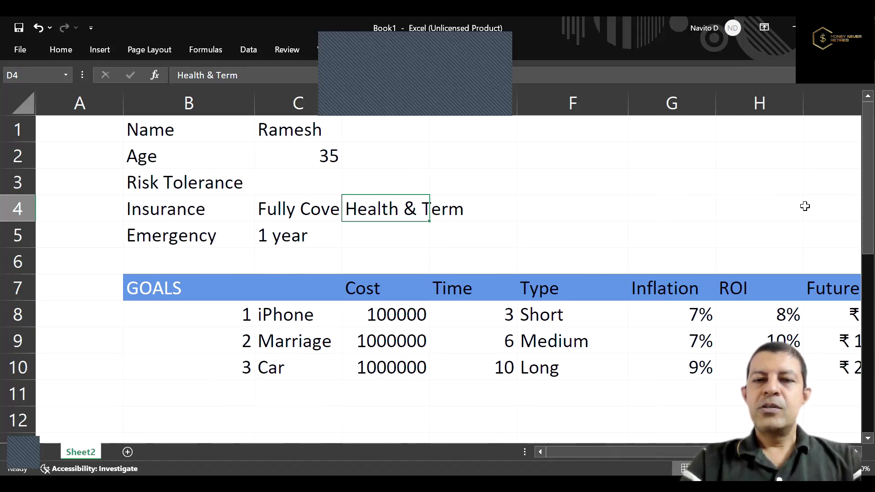
# Review the goals table across the iPhone row, from cost and time through ROI to annual and existing investments.
pyautogui.press('Down')
pyautogui.press('Right')
pyautogui.press('Right')
pyautogui.press('Right')
pyautogui.press('Right')
pyautogui.press('Right')
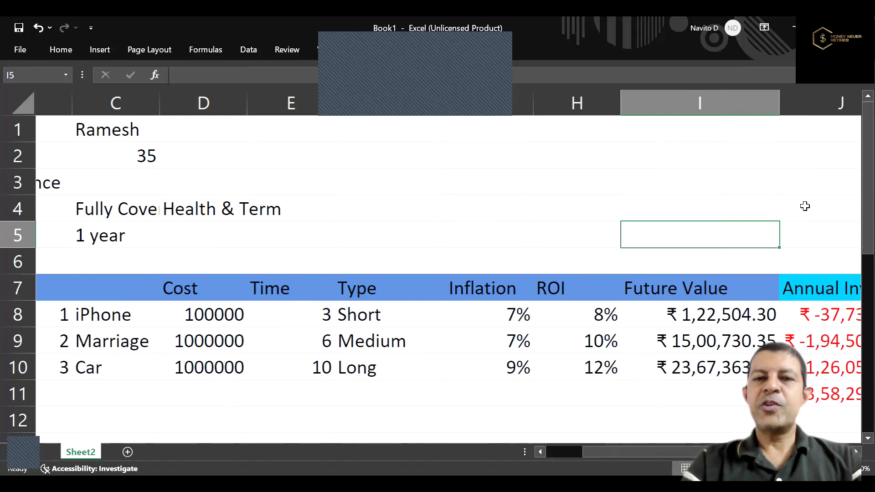
pyautogui.hscroll(1, 804, 206)
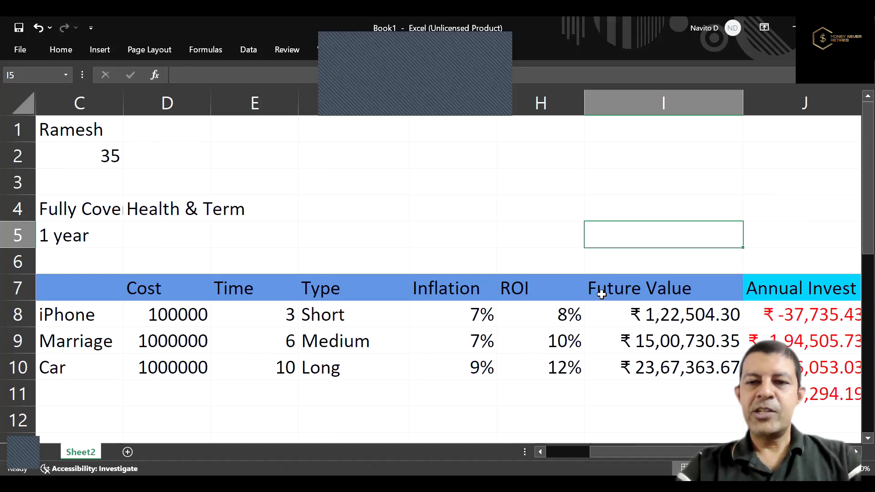
pyautogui.press('Down')
pyautogui.press('Down')
pyautogui.press('Home')
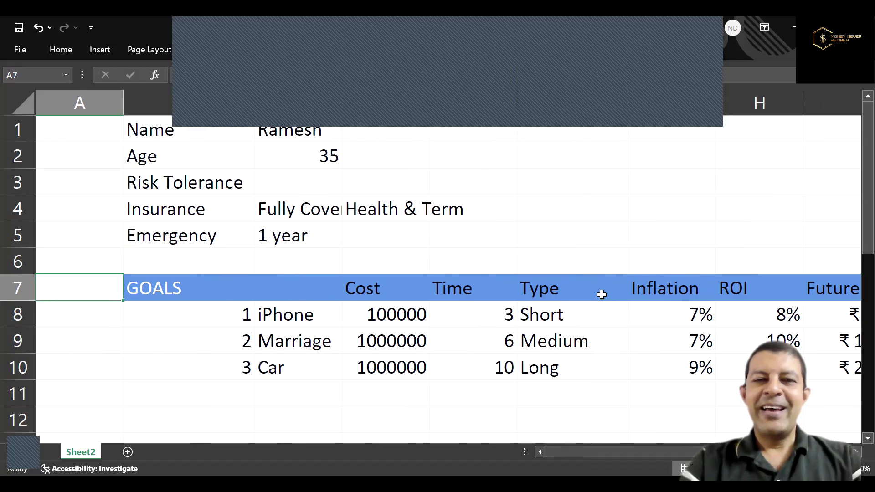
pyautogui.press('Down')
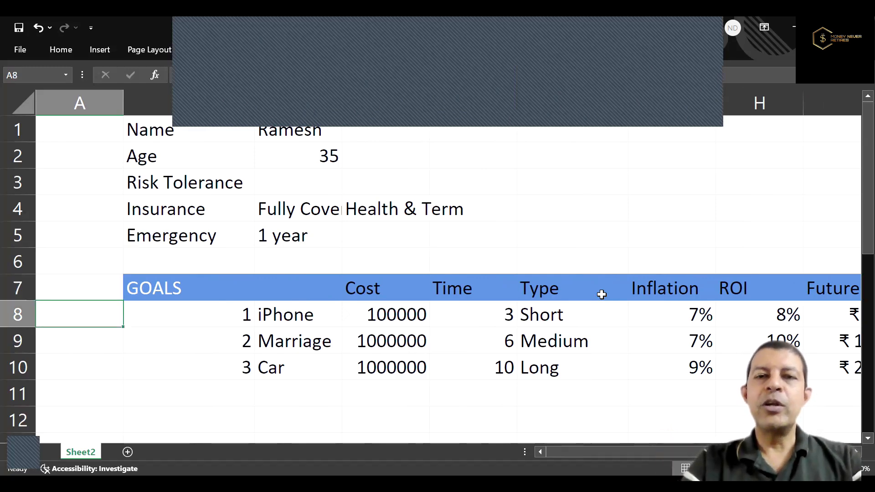
pyautogui.press('Right')
pyautogui.press('Right')
pyautogui.press('Right')
pyautogui.press('Right')
pyautogui.press('Right')
pyautogui.press('Right')
pyautogui.press('Right')
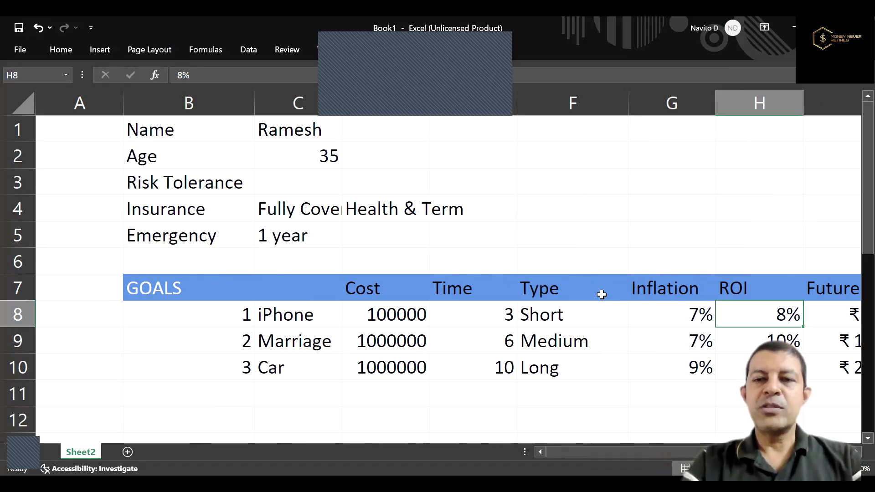
pyautogui.press('Right')
pyautogui.press('Right')
pyautogui.press('Right')
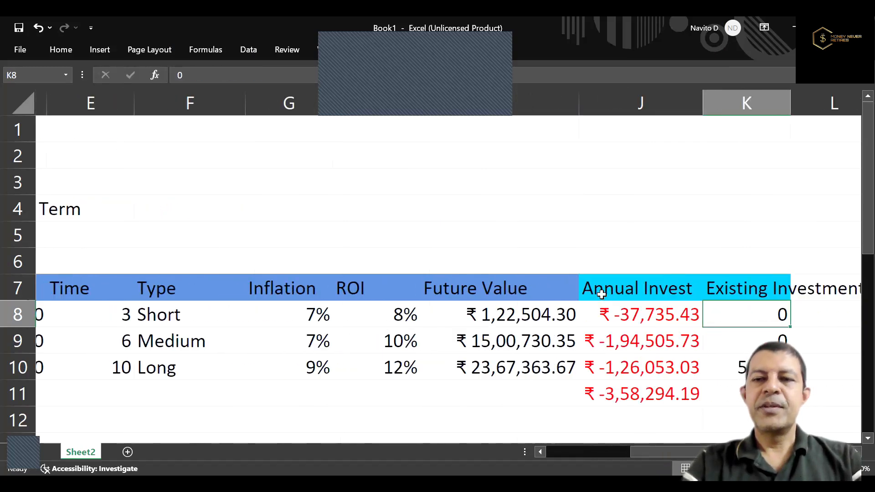